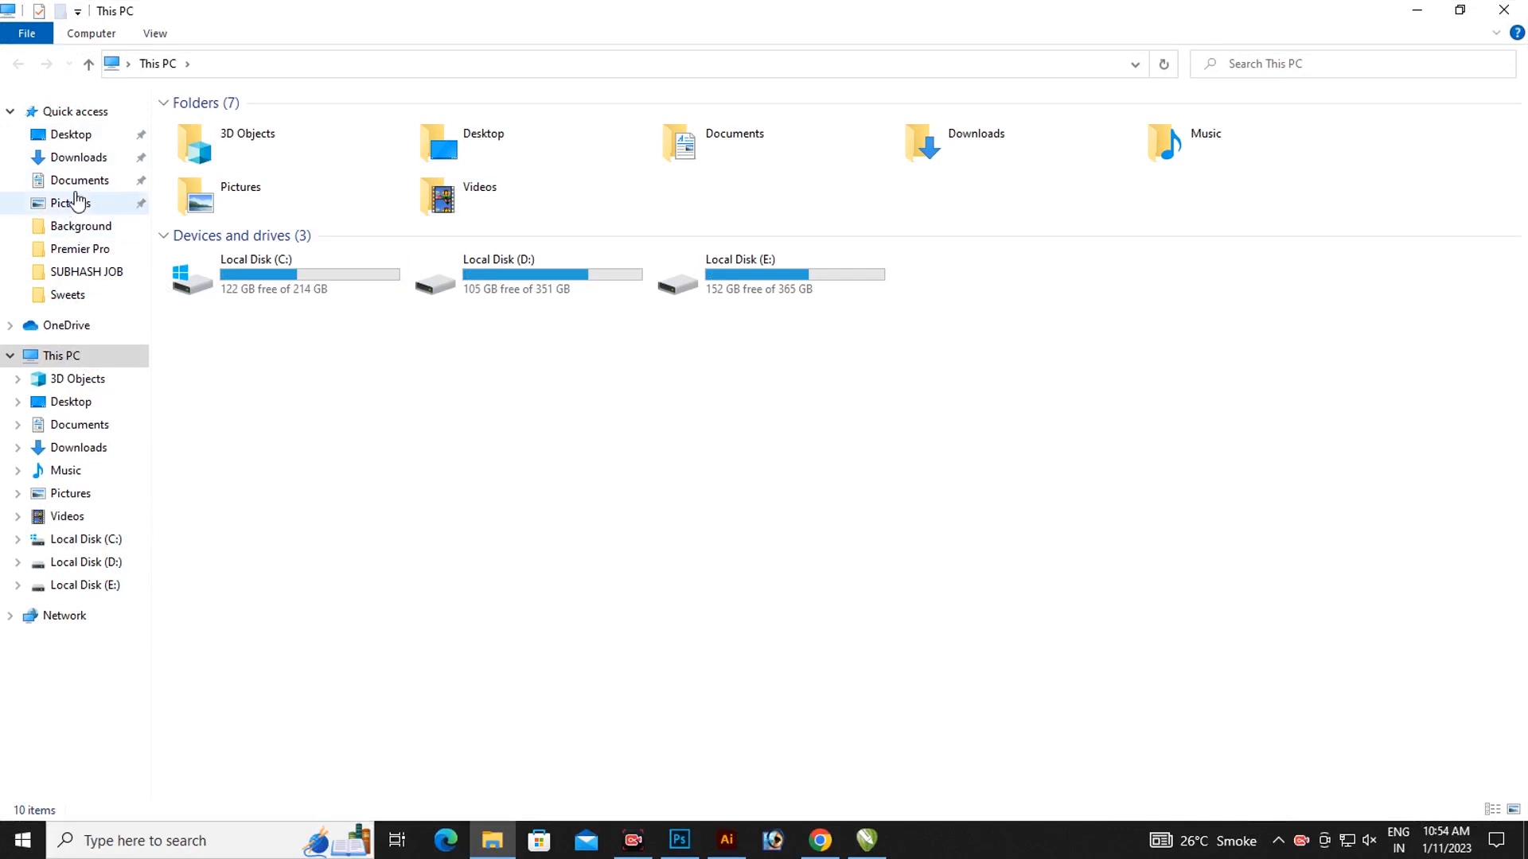
- Extract the 11-1-23 archive in the Downloads folder into the same folder, entering the archive password
left_click(72, 158)
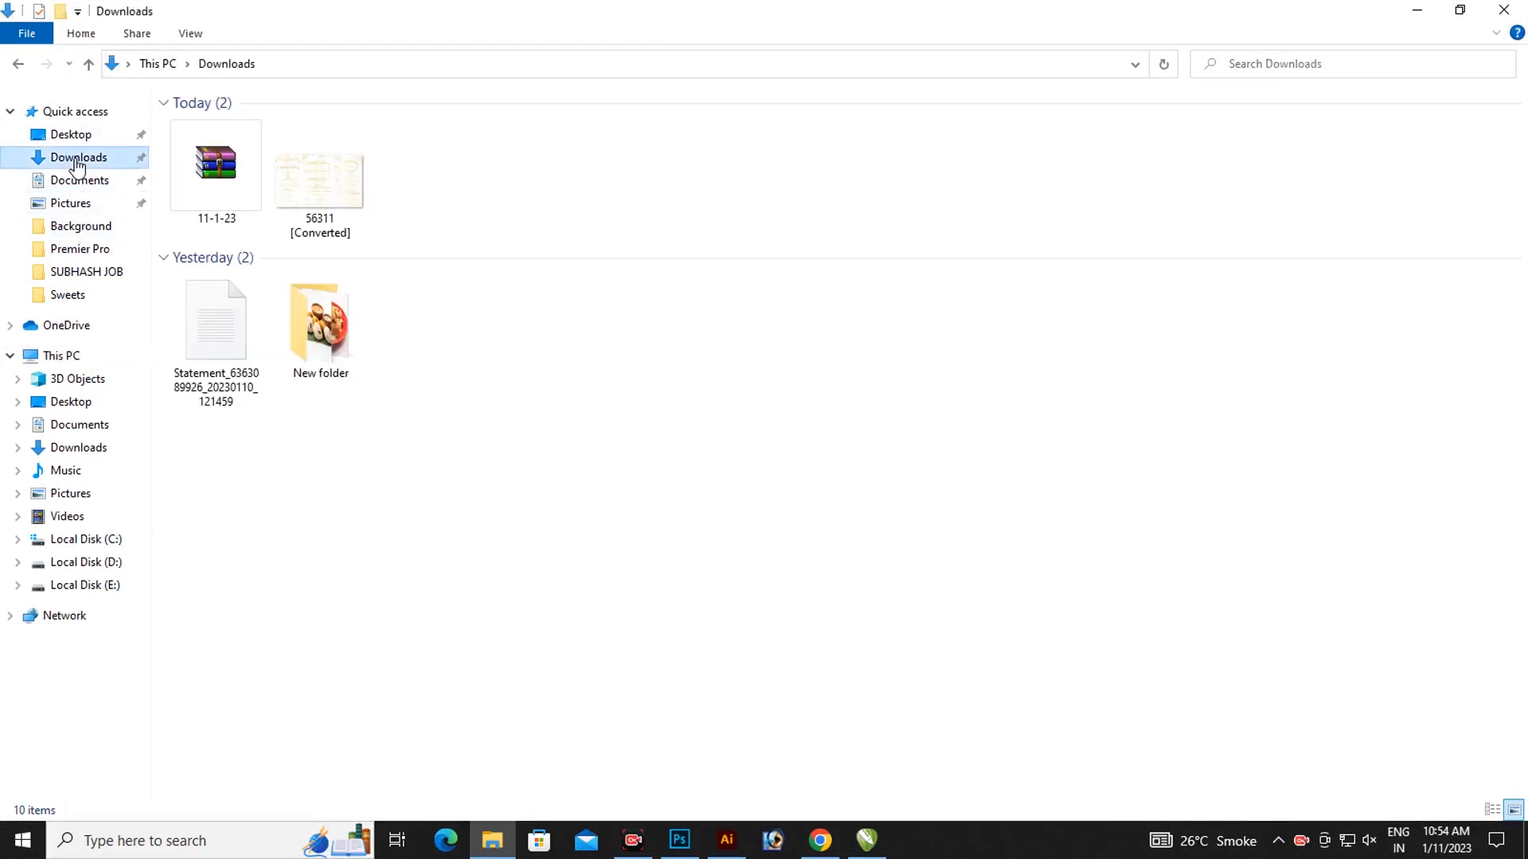
left_click(212, 186)
right_click(214, 184)
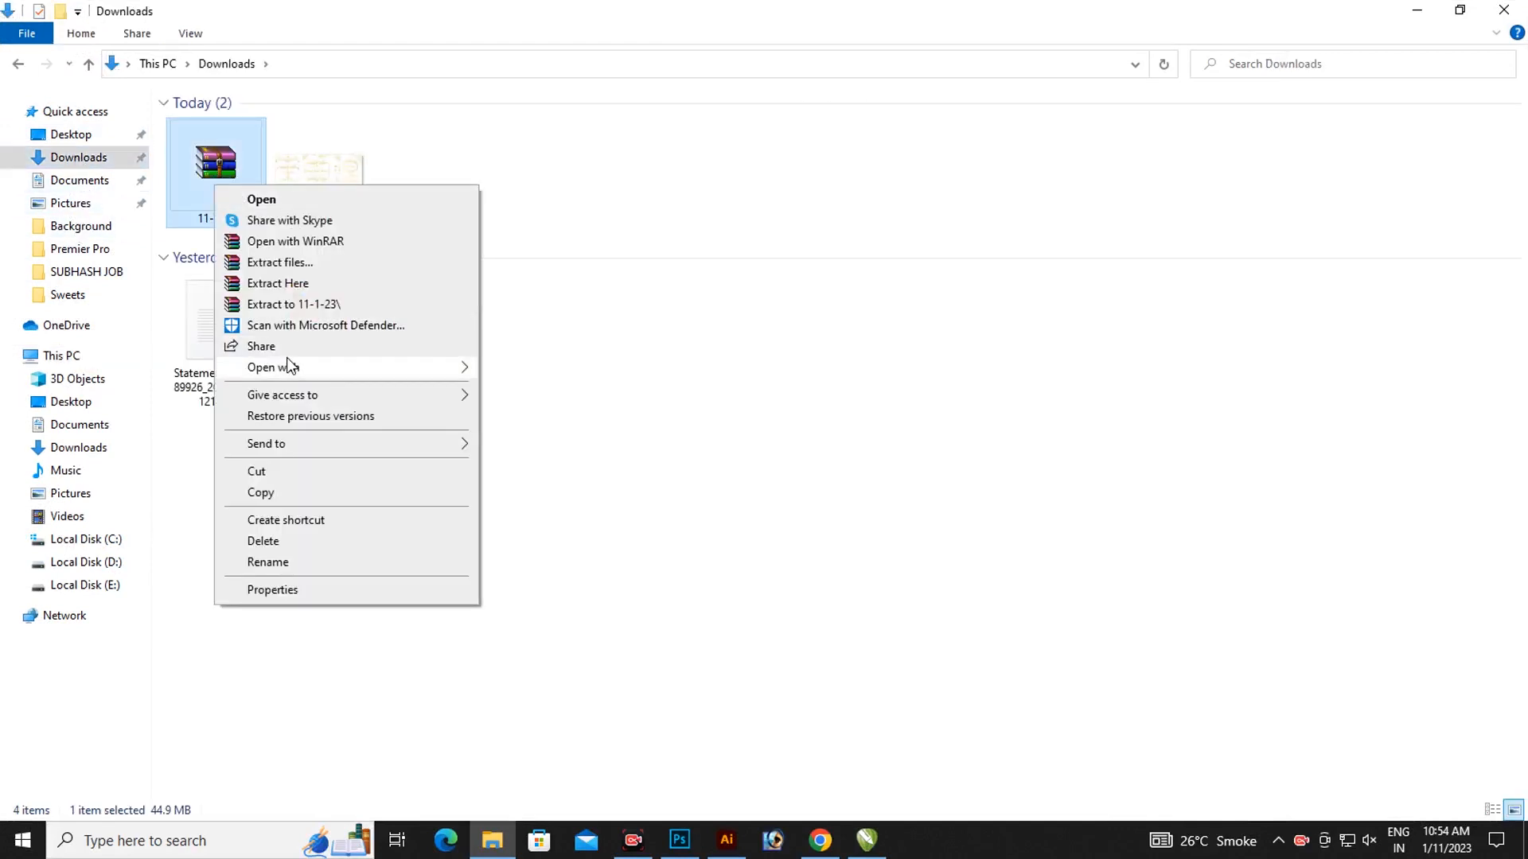
left_click(279, 284)
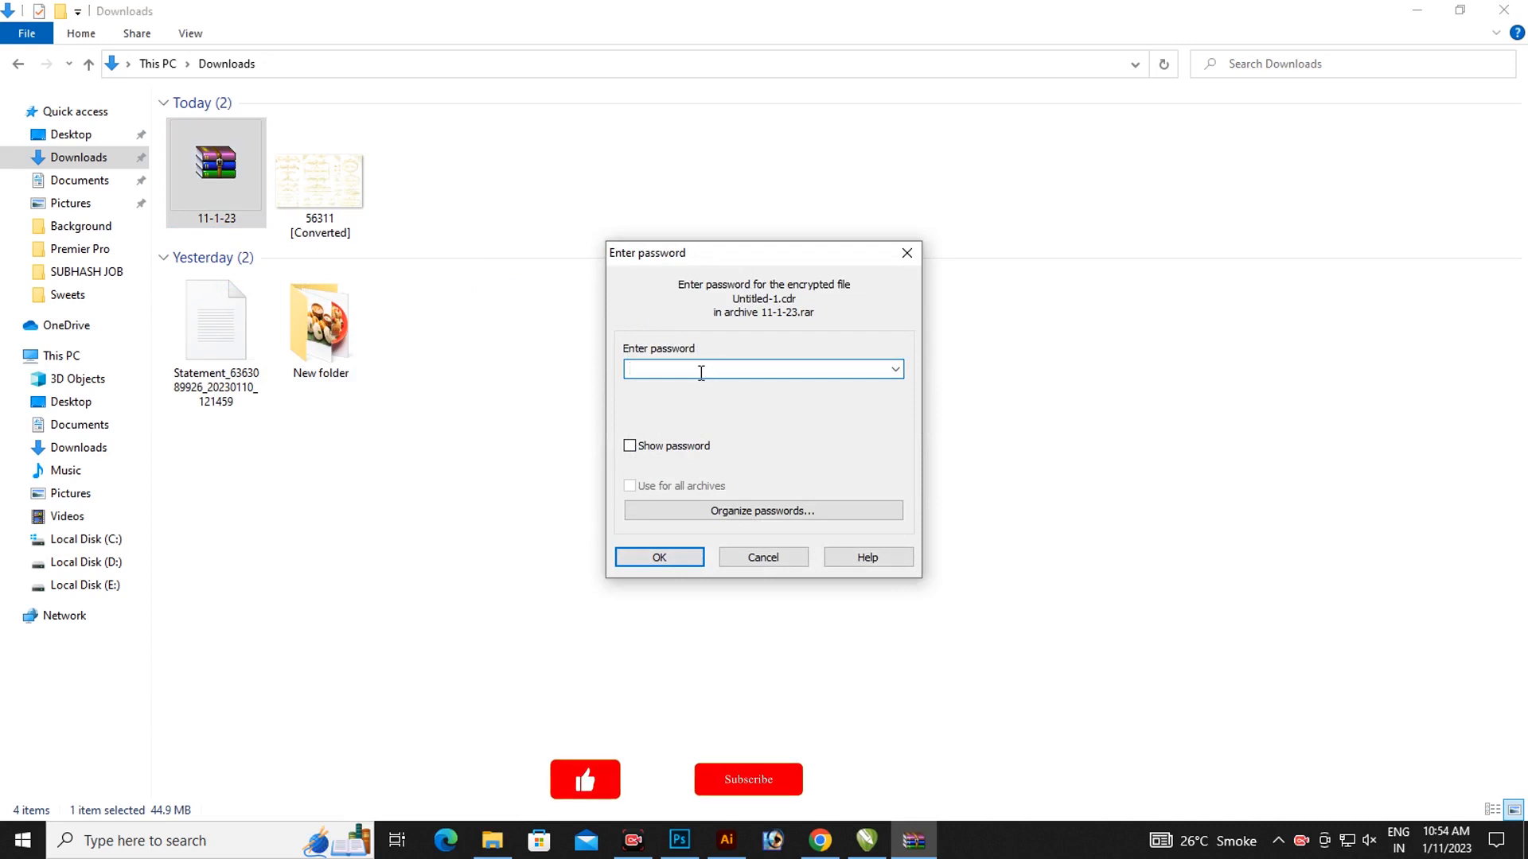
type("••")
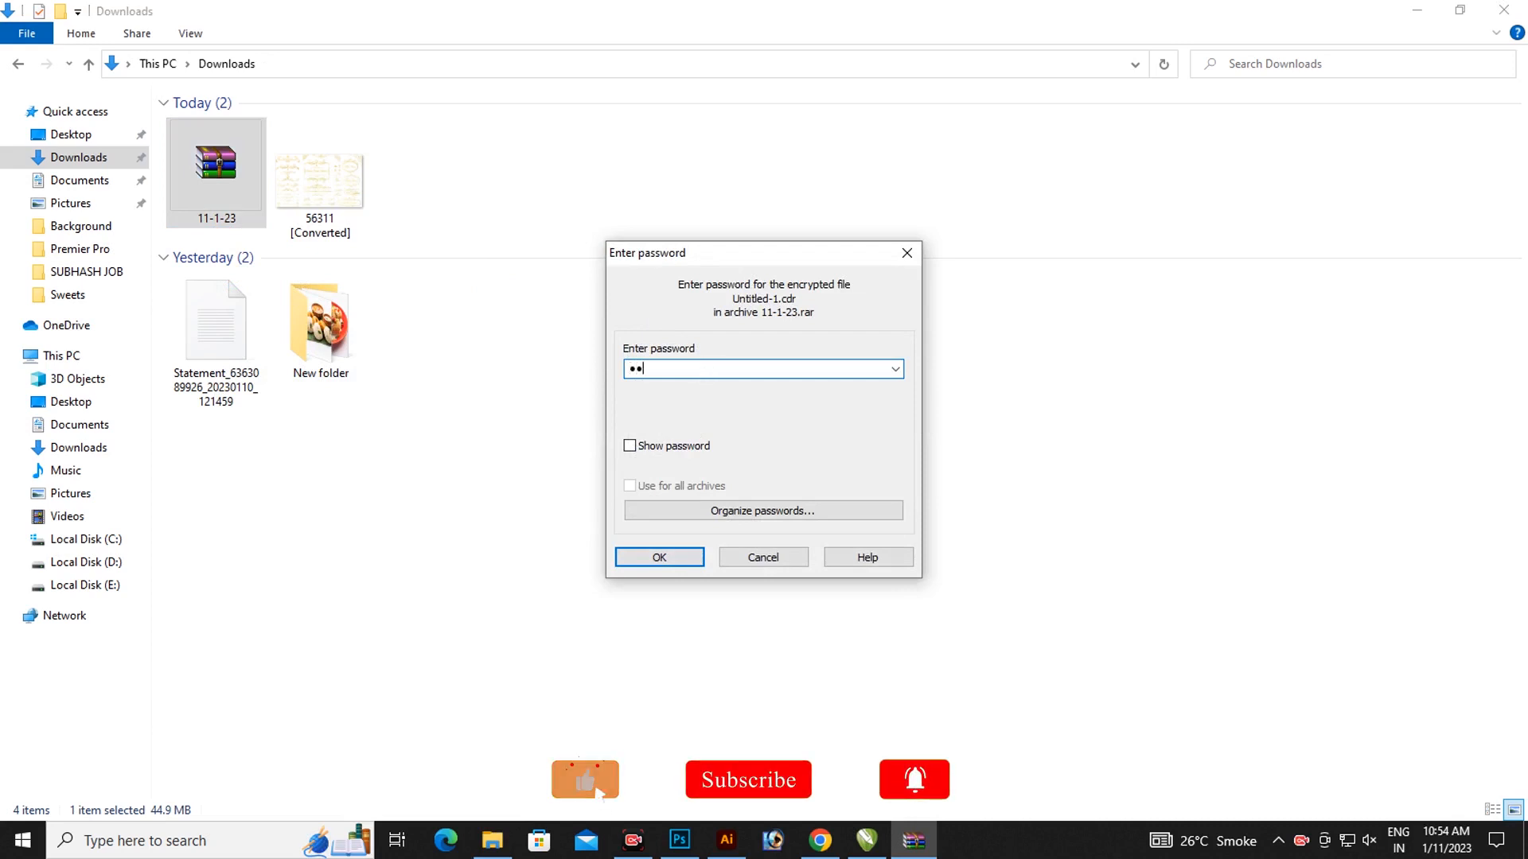
type("••")
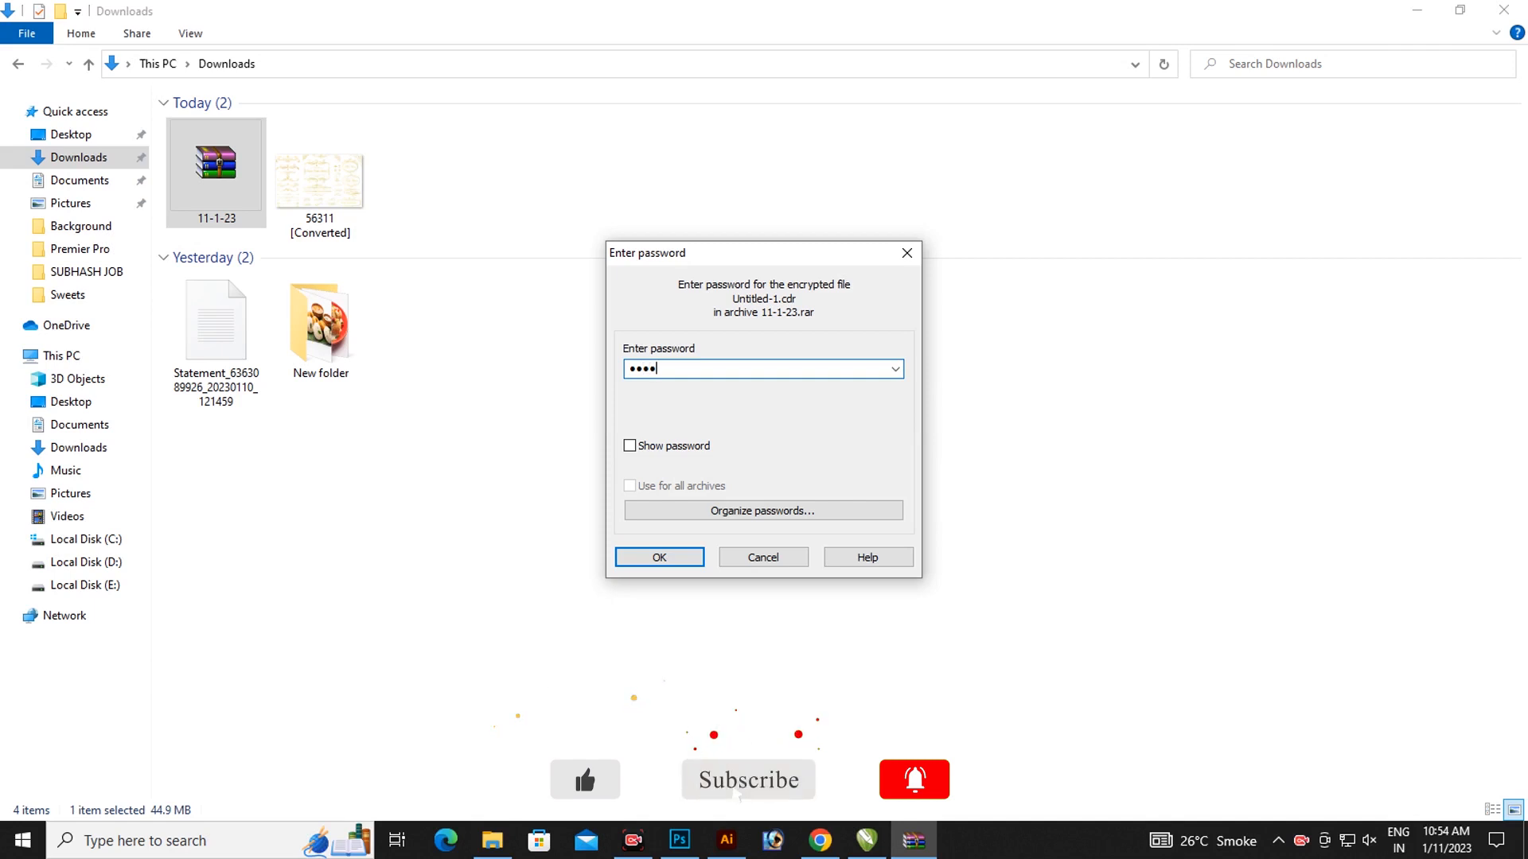
type("•")
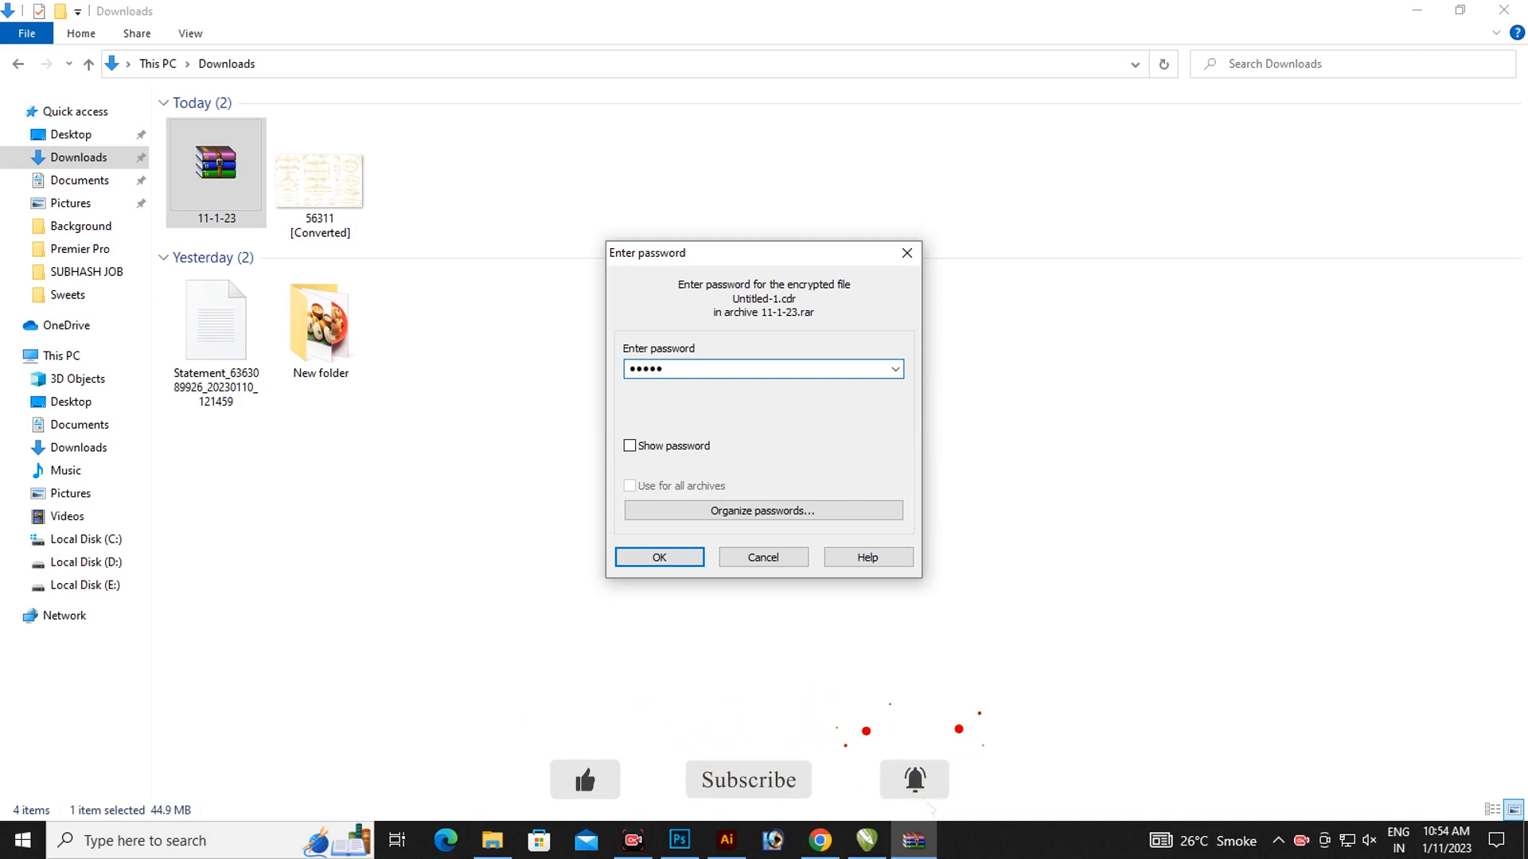
type("•")
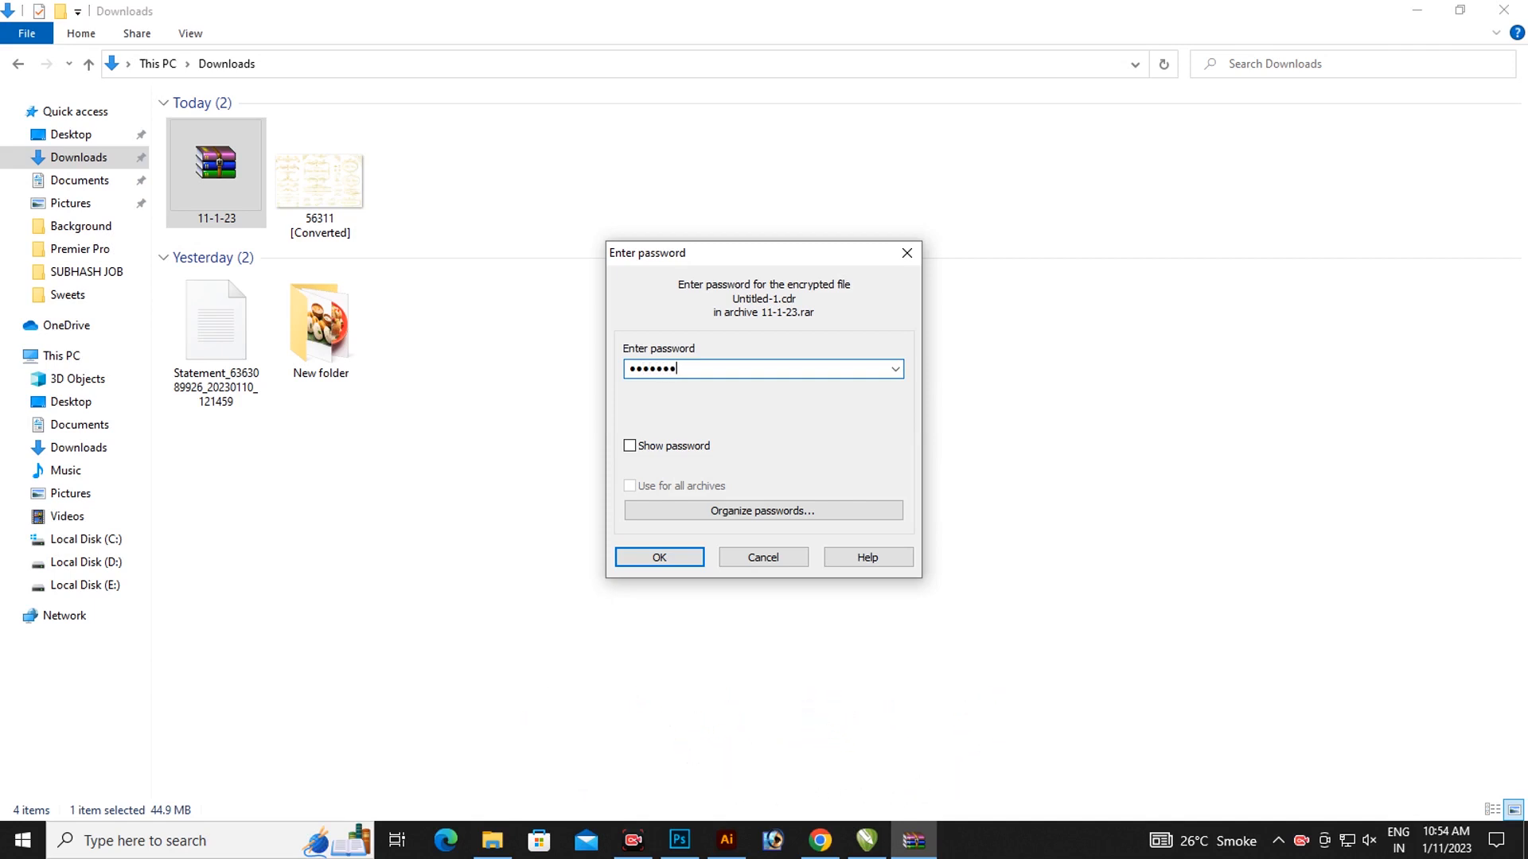
left_click(668, 560)
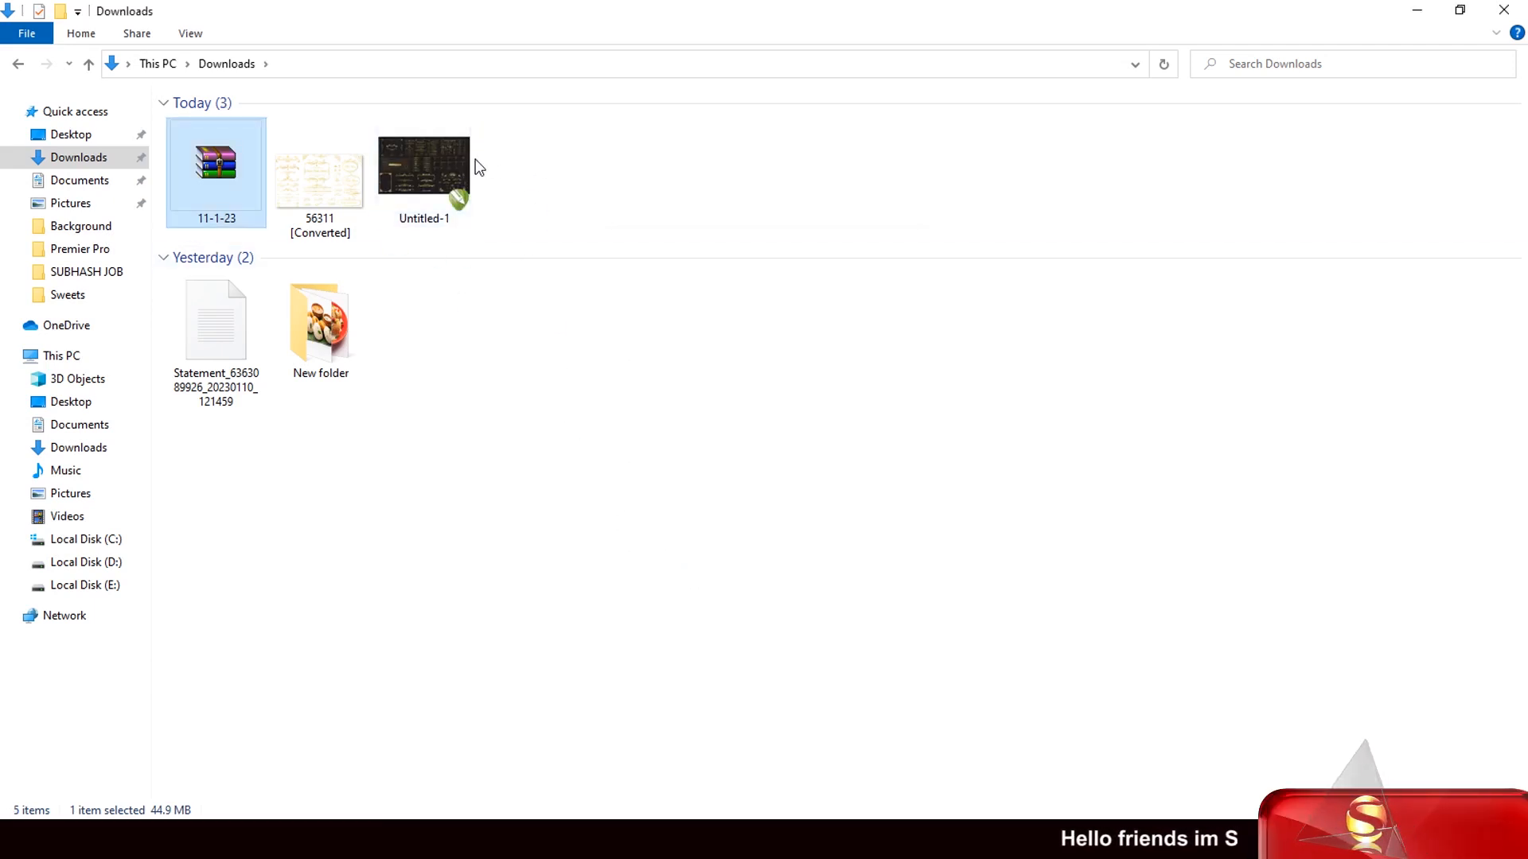
- Import the extracted Untitled-1 file into CorelDRAW, enlarge it to about 2,240 by 1,400 px and place it left of the page
left_click_drag(441, 174, 803, 465)
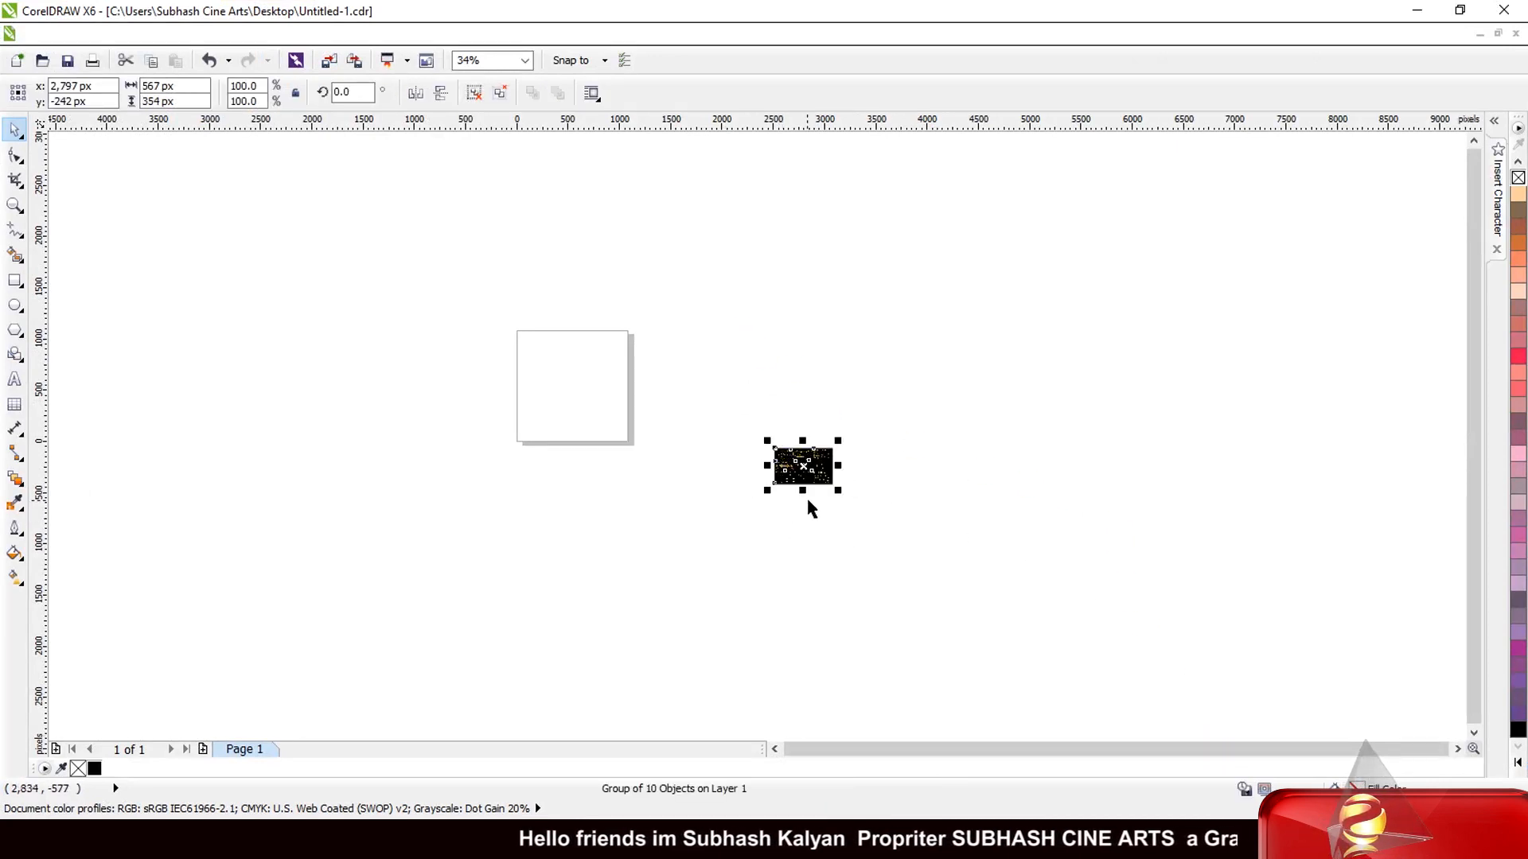
left_click_drag(836, 495, 956, 574)
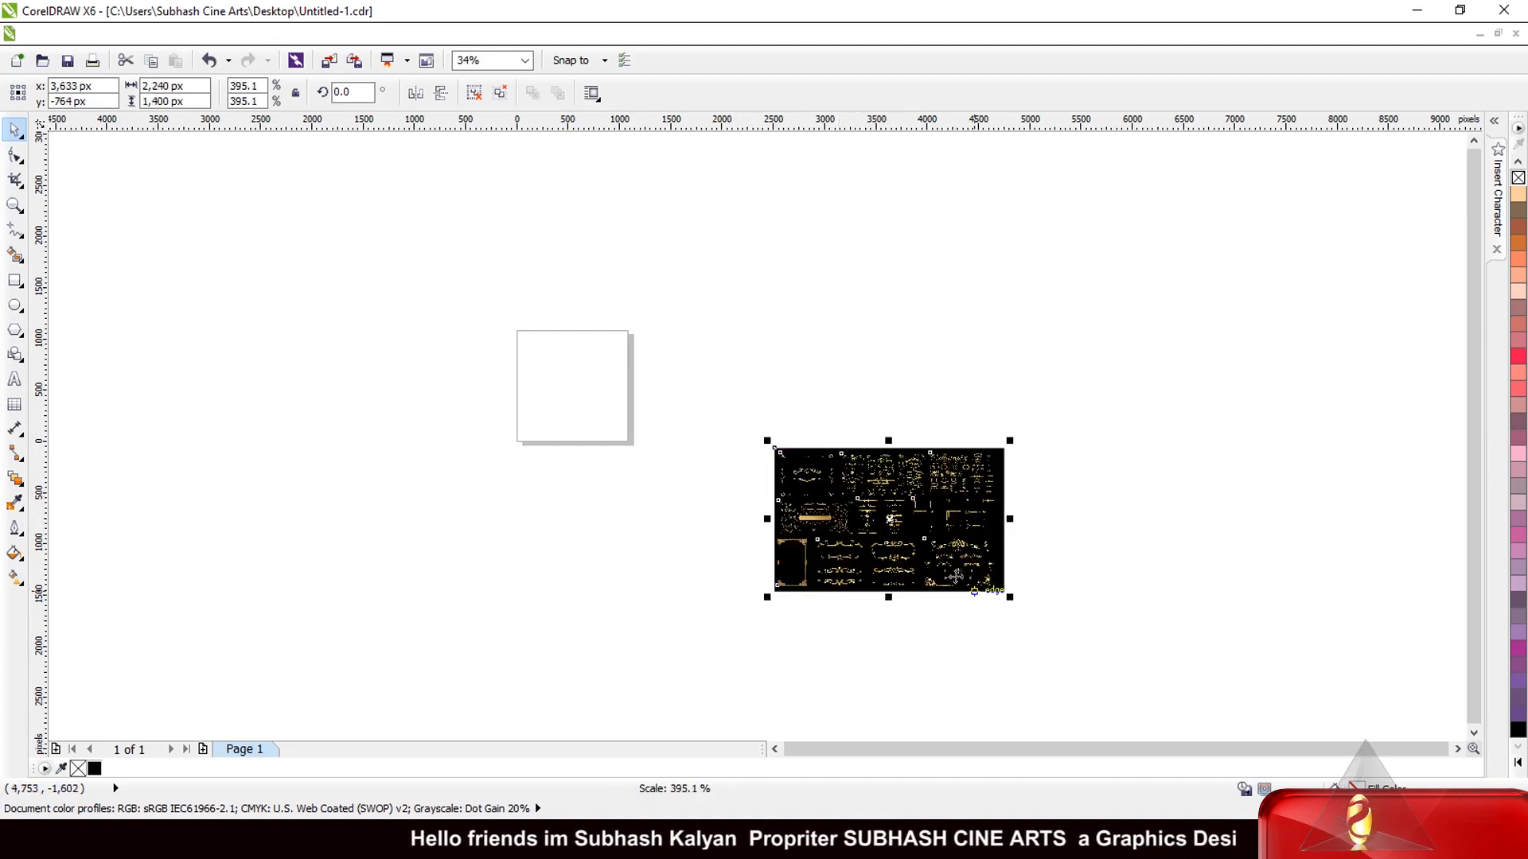
left_click_drag(884, 519, 381, 396)
- Examine the gold ornament designs on the imported black sheet
scroll(750, 441, "down", 4)
scroll(636, 454, "up", 6)
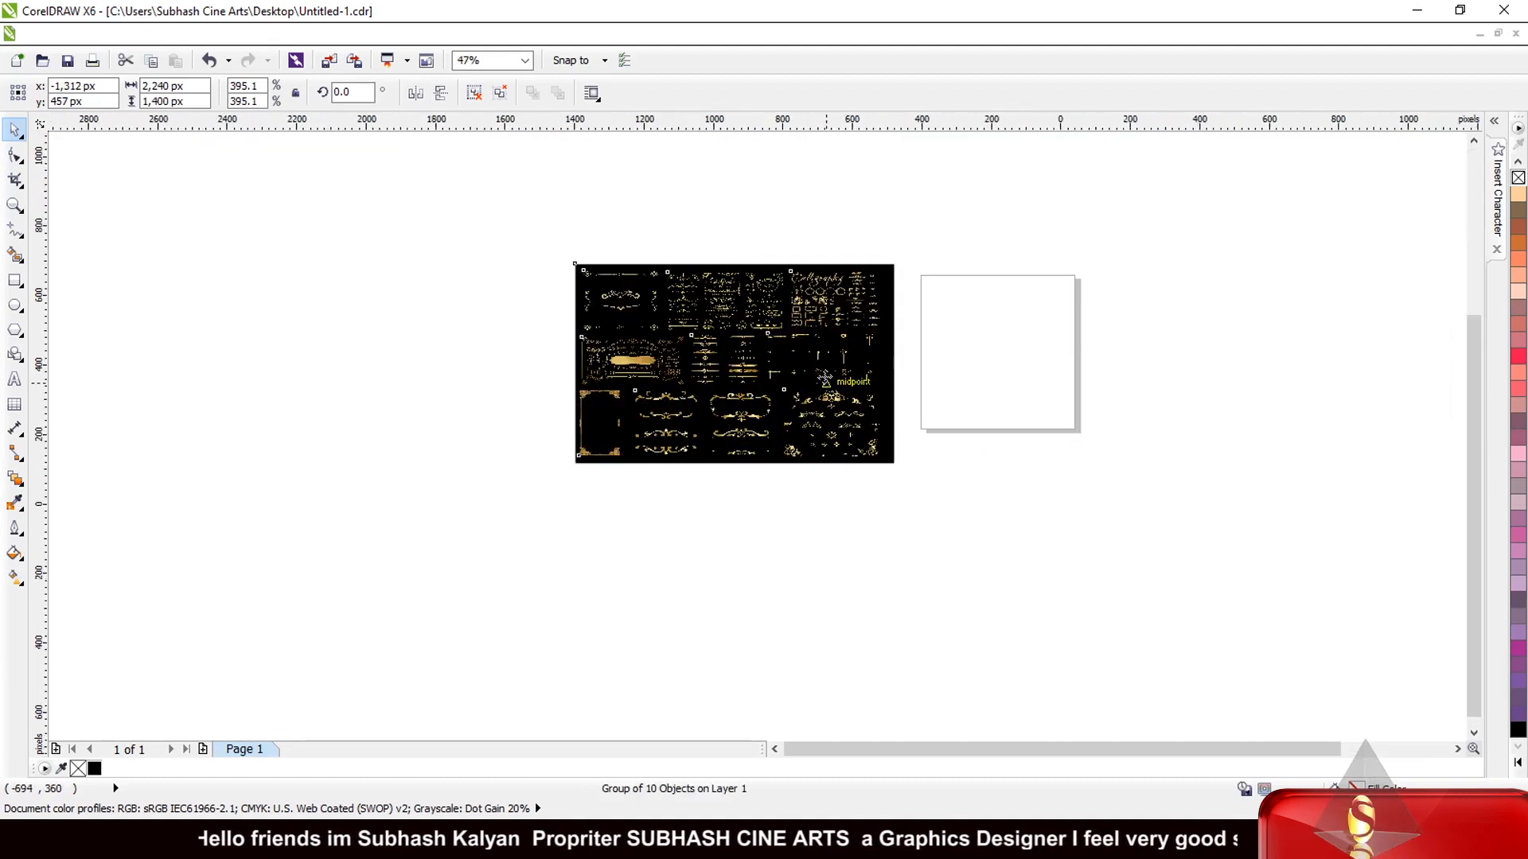
scroll(825, 379, "up", 2)
scroll(801, 304, "up", 2)
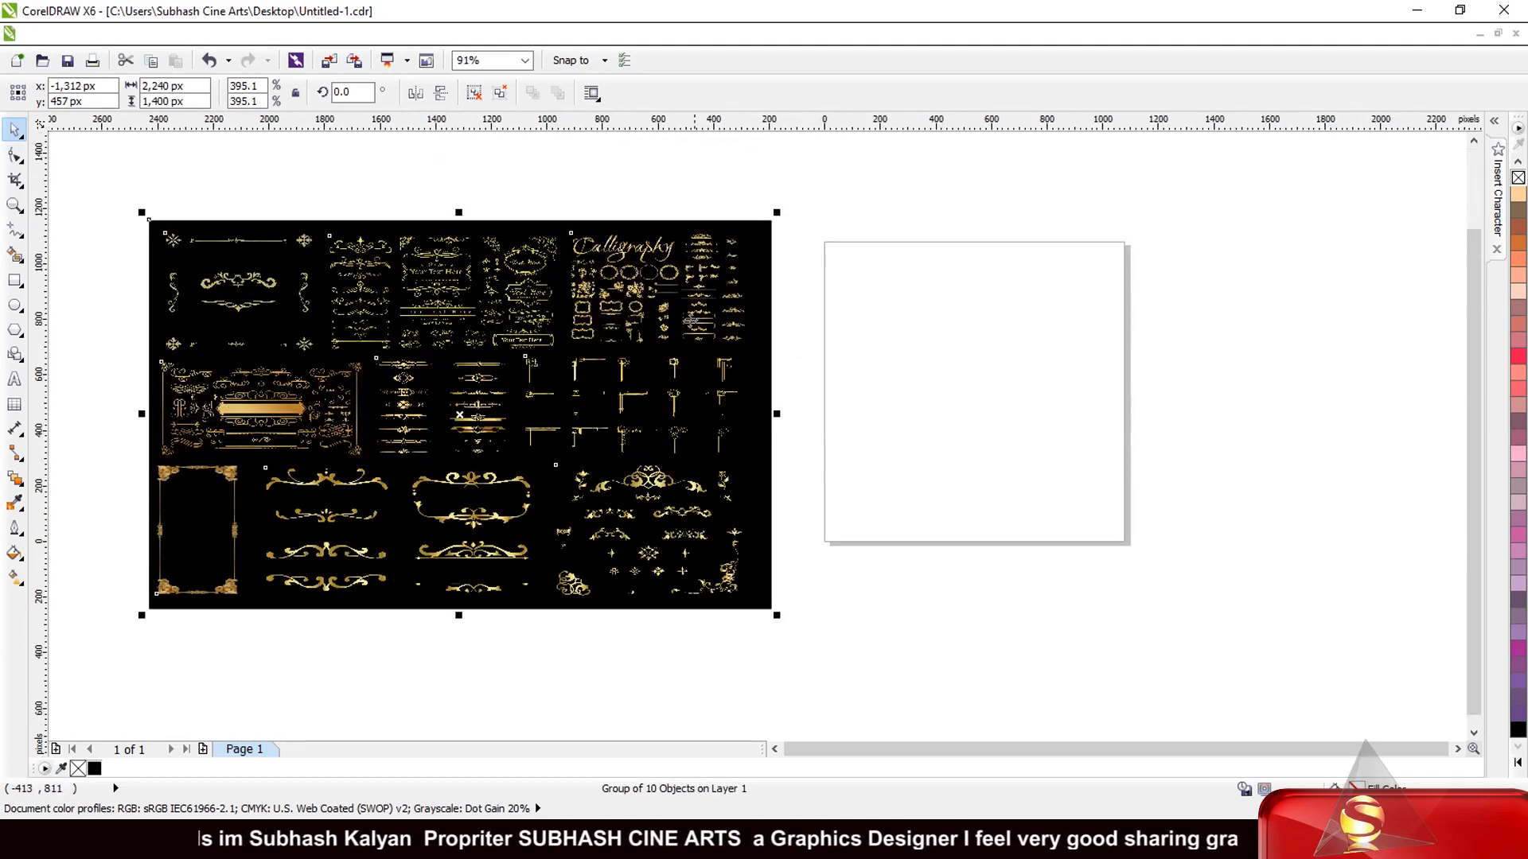
scroll(774, 307, "down", 1)
scroll(737, 237, "up", 2)
left_click(786, 220)
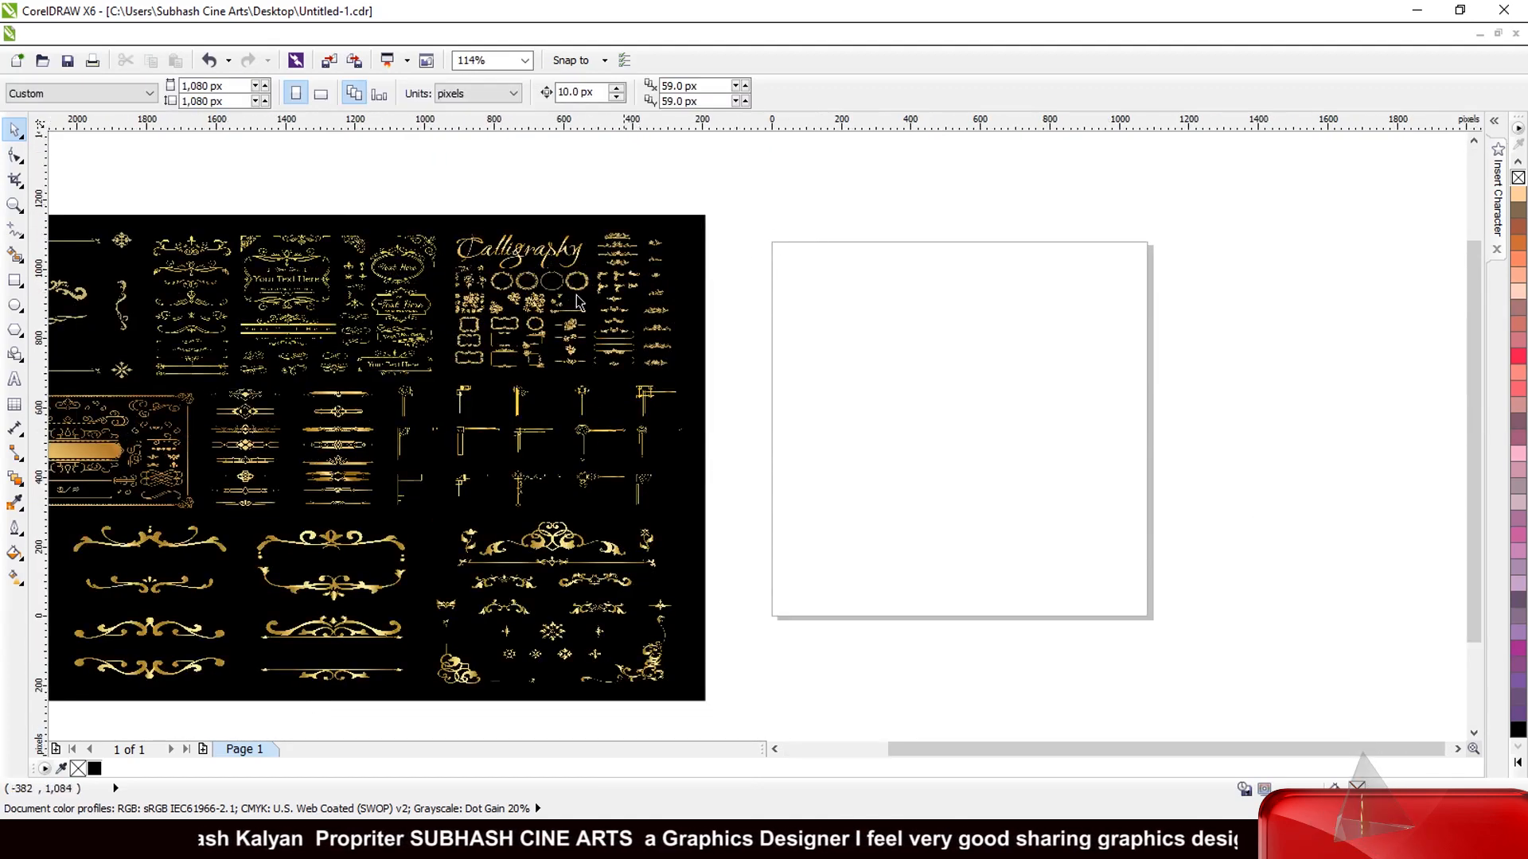
scroll(579, 303, "down", 1)
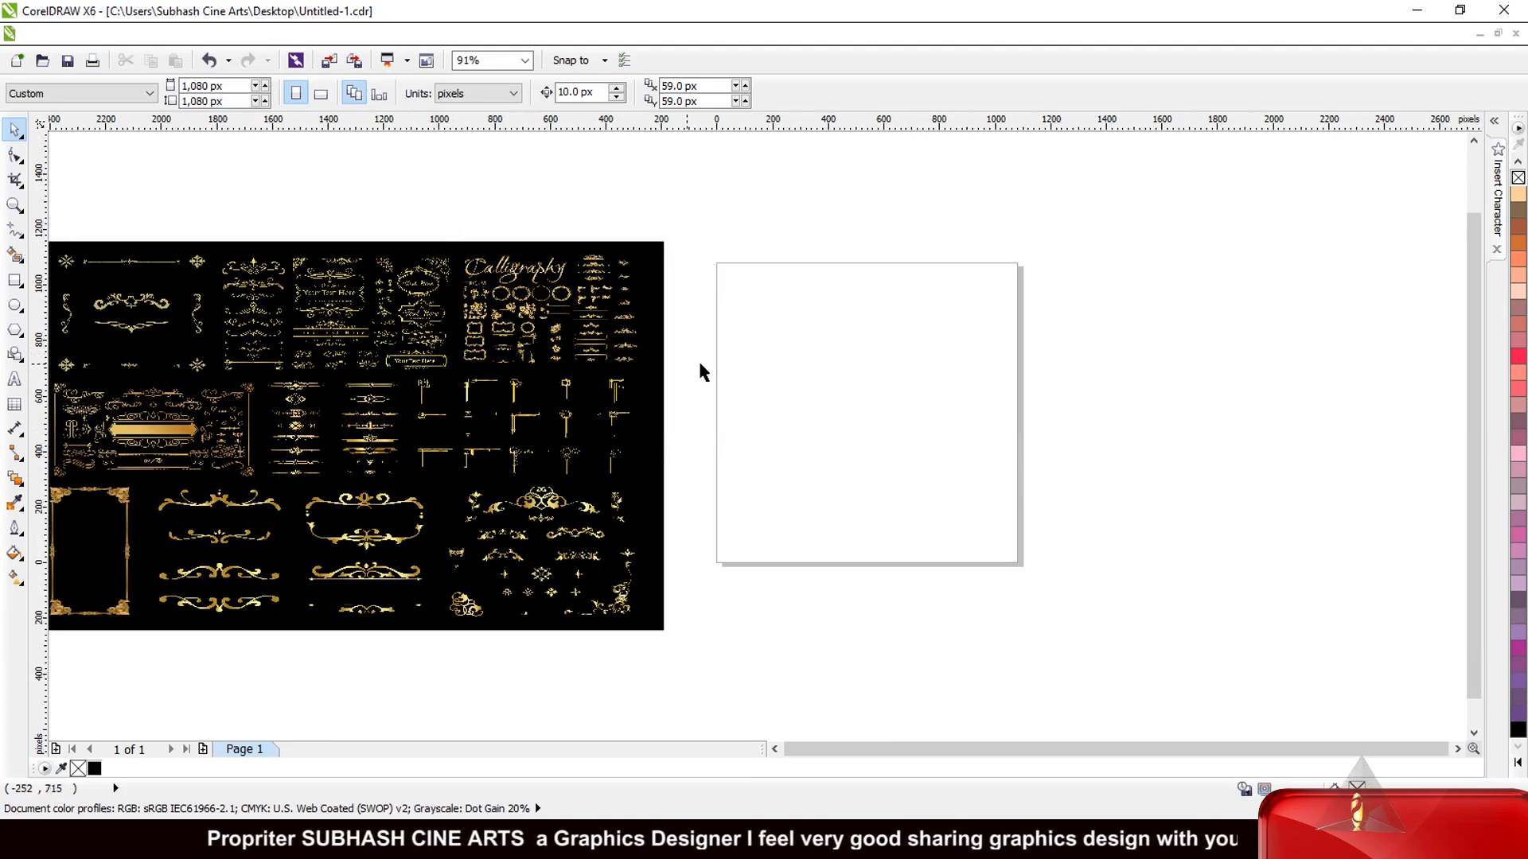
scroll(700, 371, "down", 2)
- Shrink the ornament sheet to about 694 by 434 px and place it close to the page's left edge
left_click(671, 529)
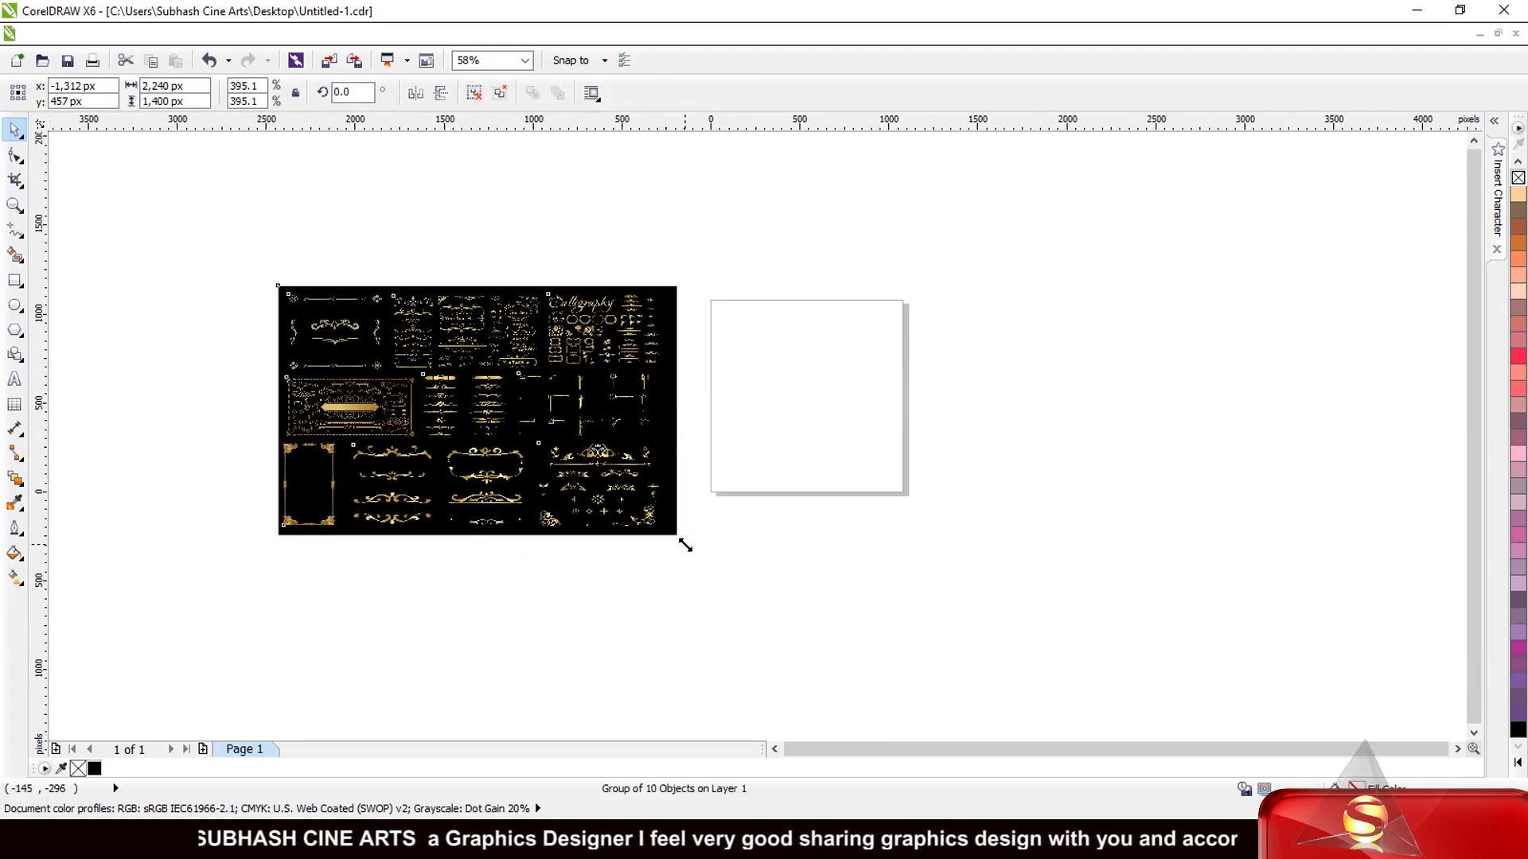
left_click_drag(685, 546, 549, 493)
left_click_drag(475, 408, 625, 395)
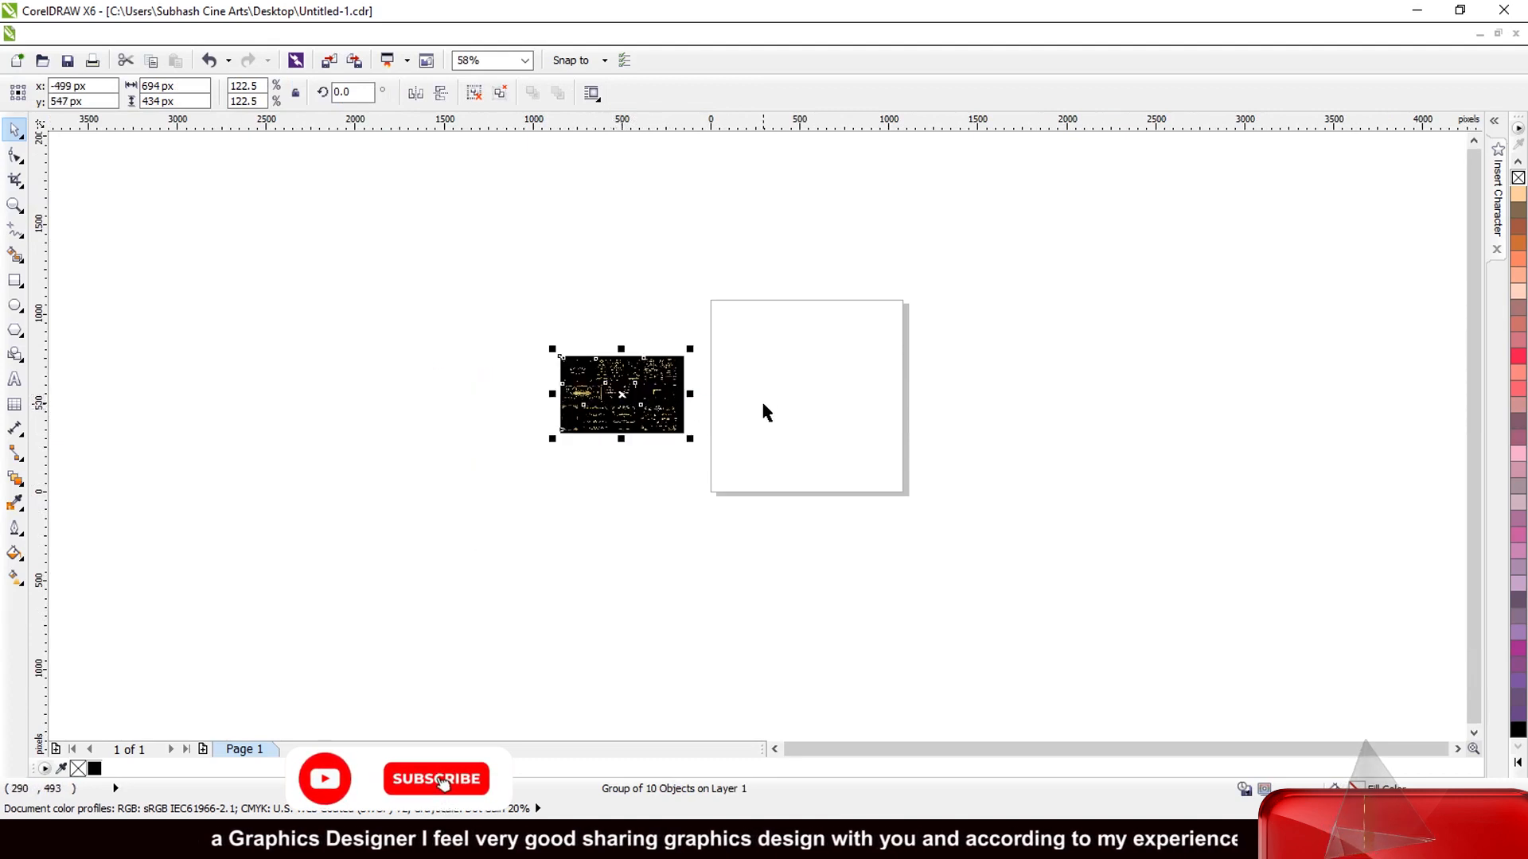
- Create a page-sized 1,080 by 1,080 px rectangle with a black fill and no outline
scroll(685, 426, "down", 1)
scroll(723, 433, "up", 5)
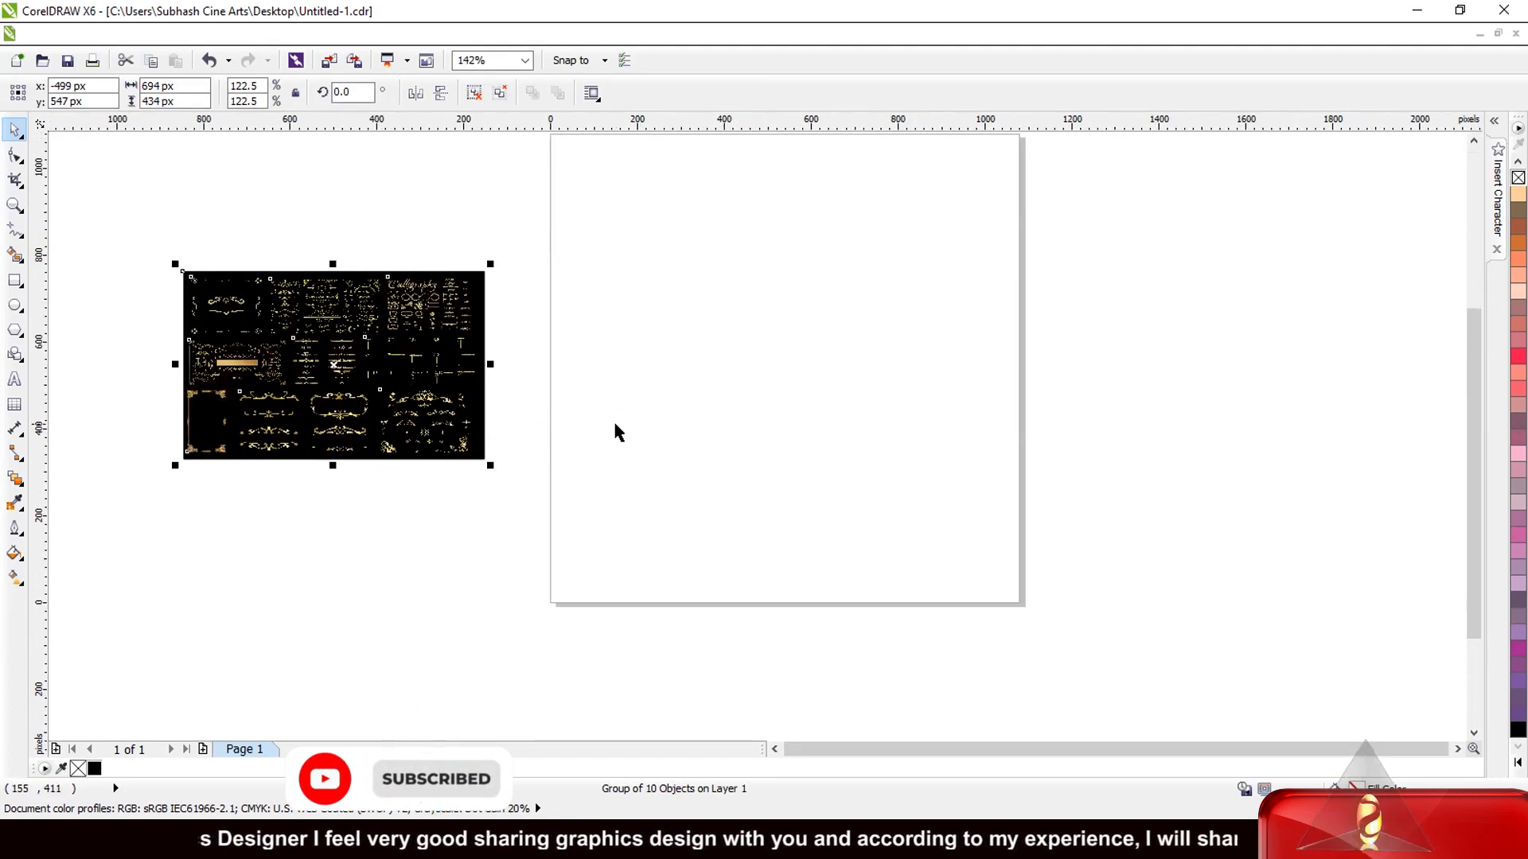
scroll(619, 432, "down", 1)
scroll(788, 399, "up", 1)
left_click(808, 399)
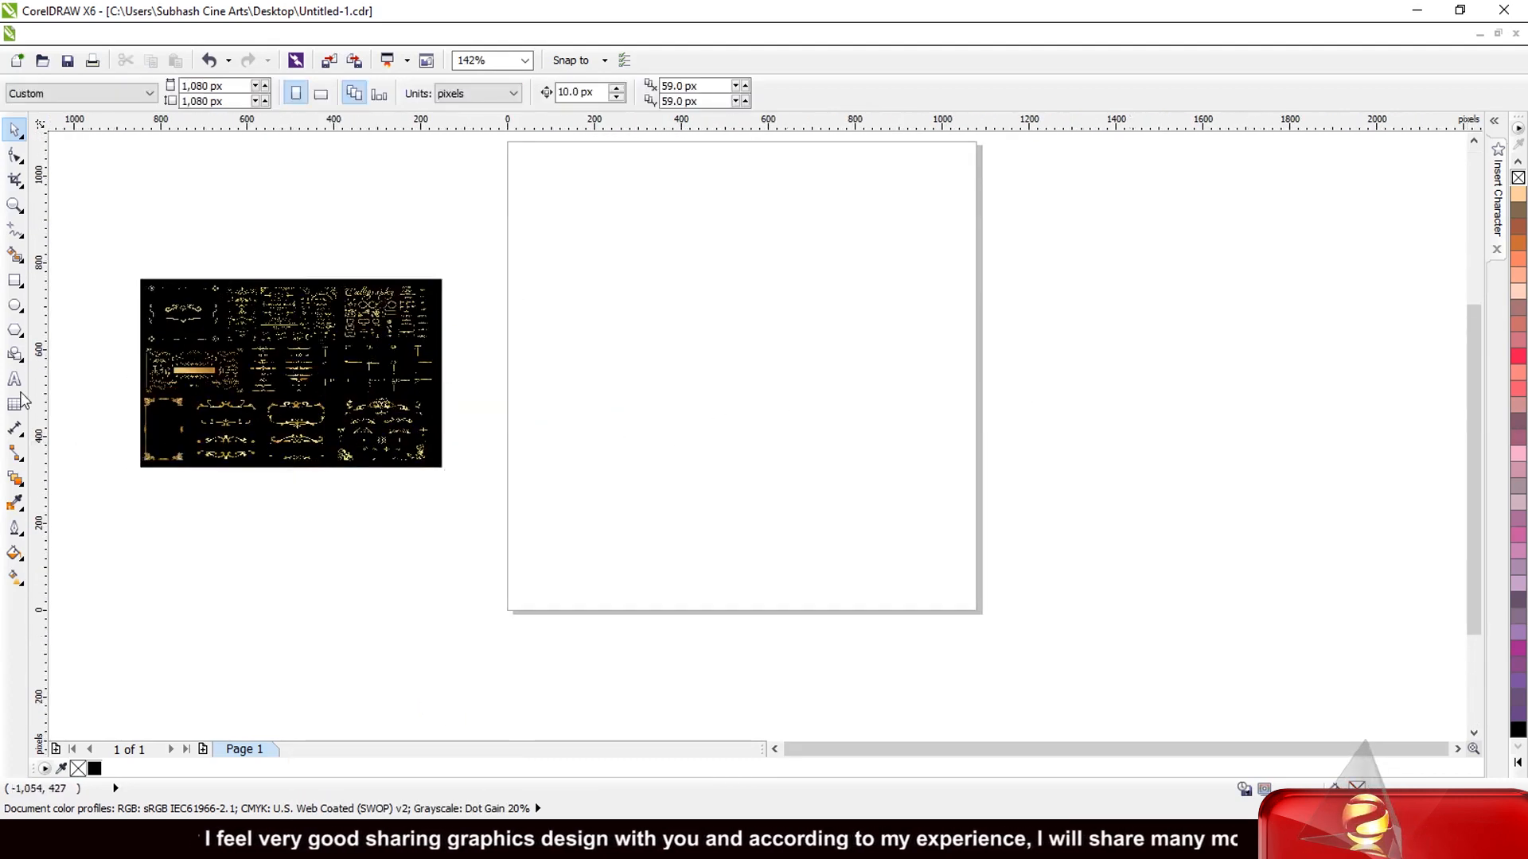
double_click(15, 280)
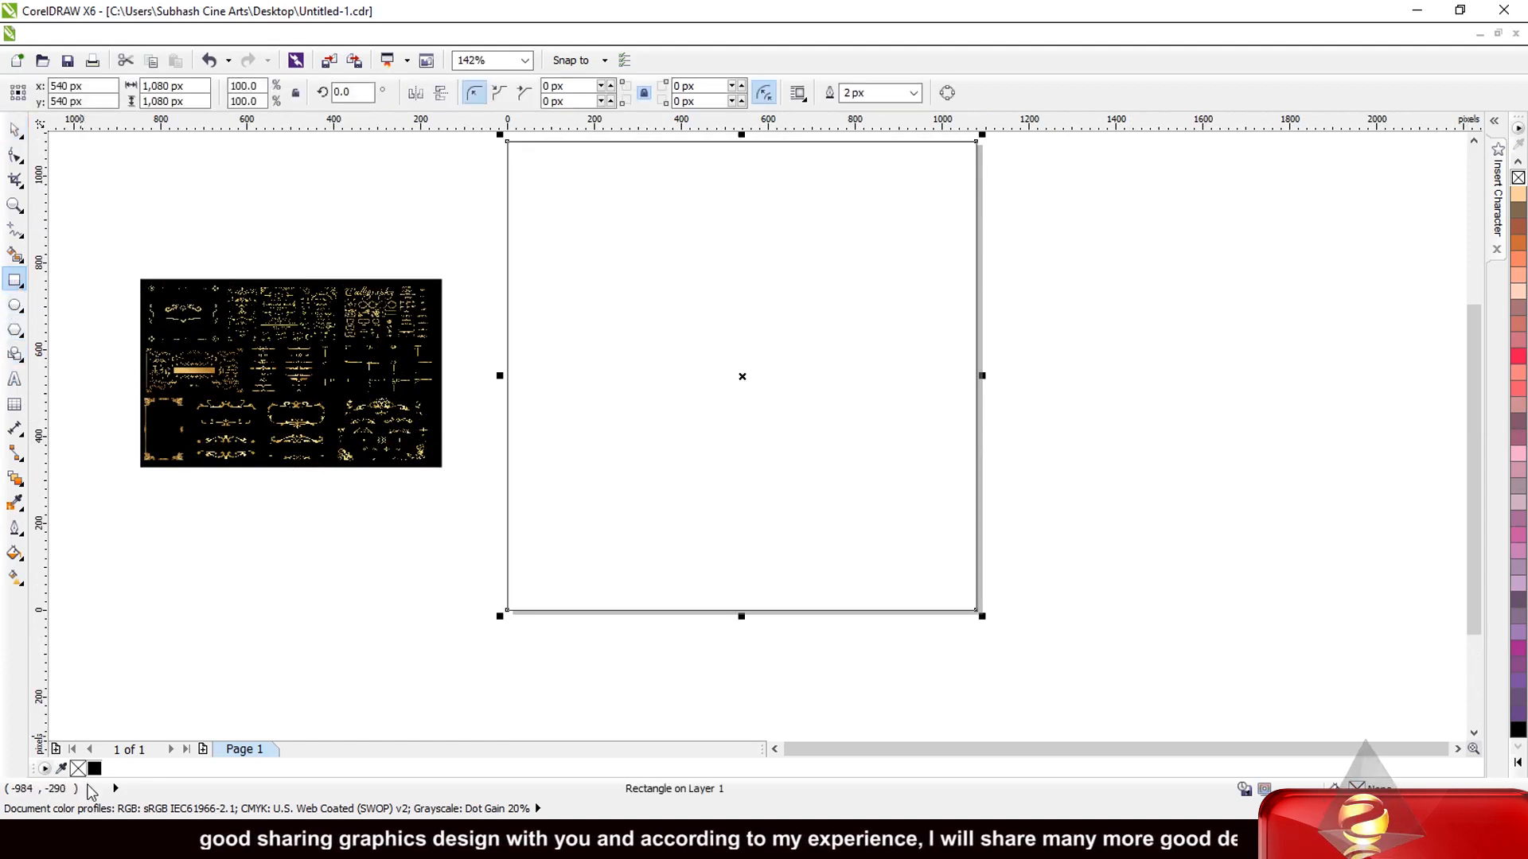
left_click(94, 769)
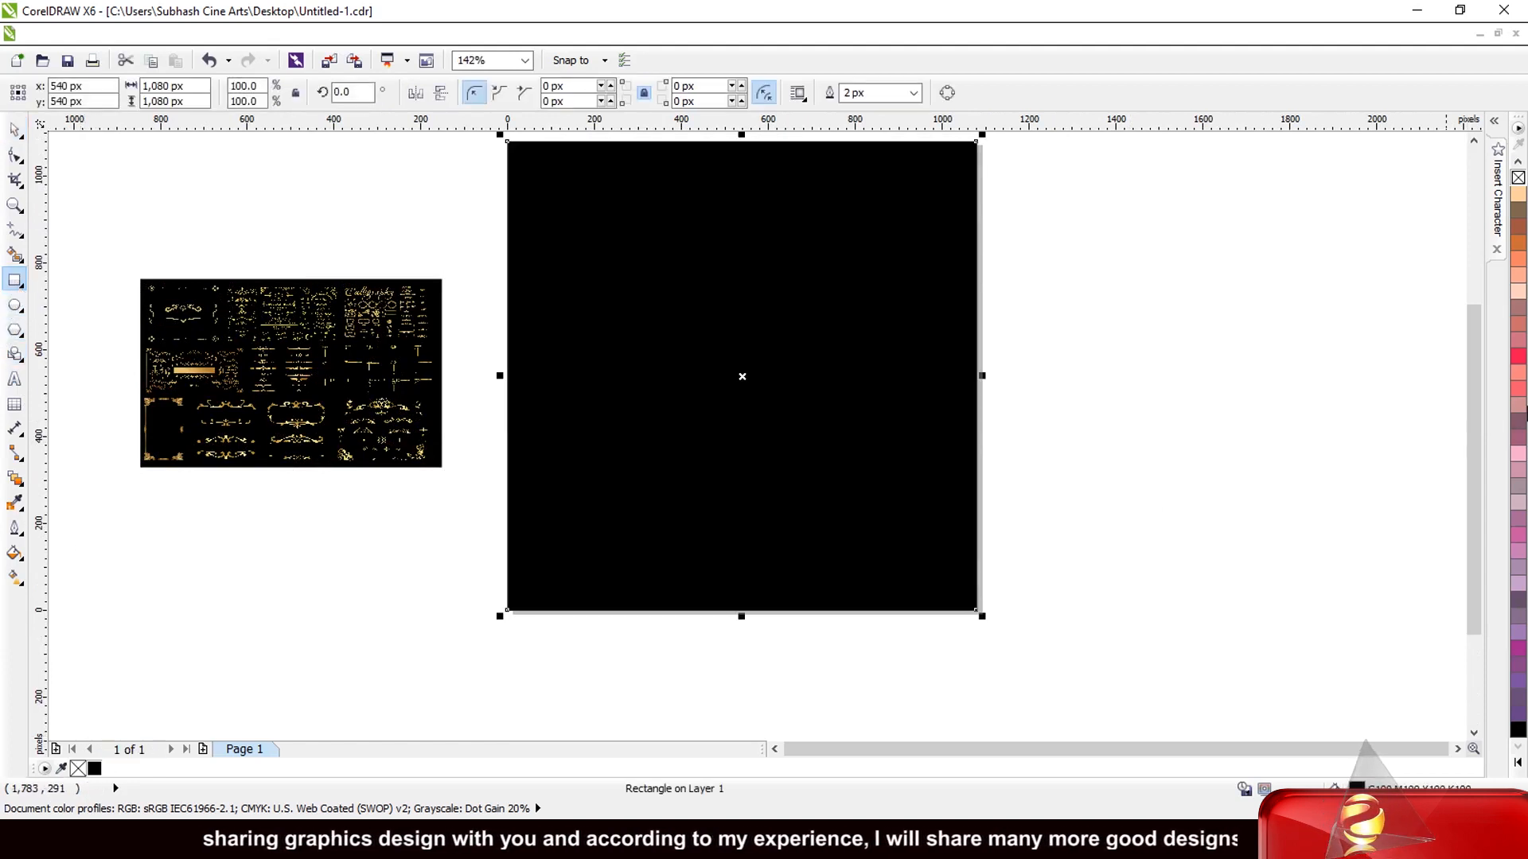
right_click(1518, 179)
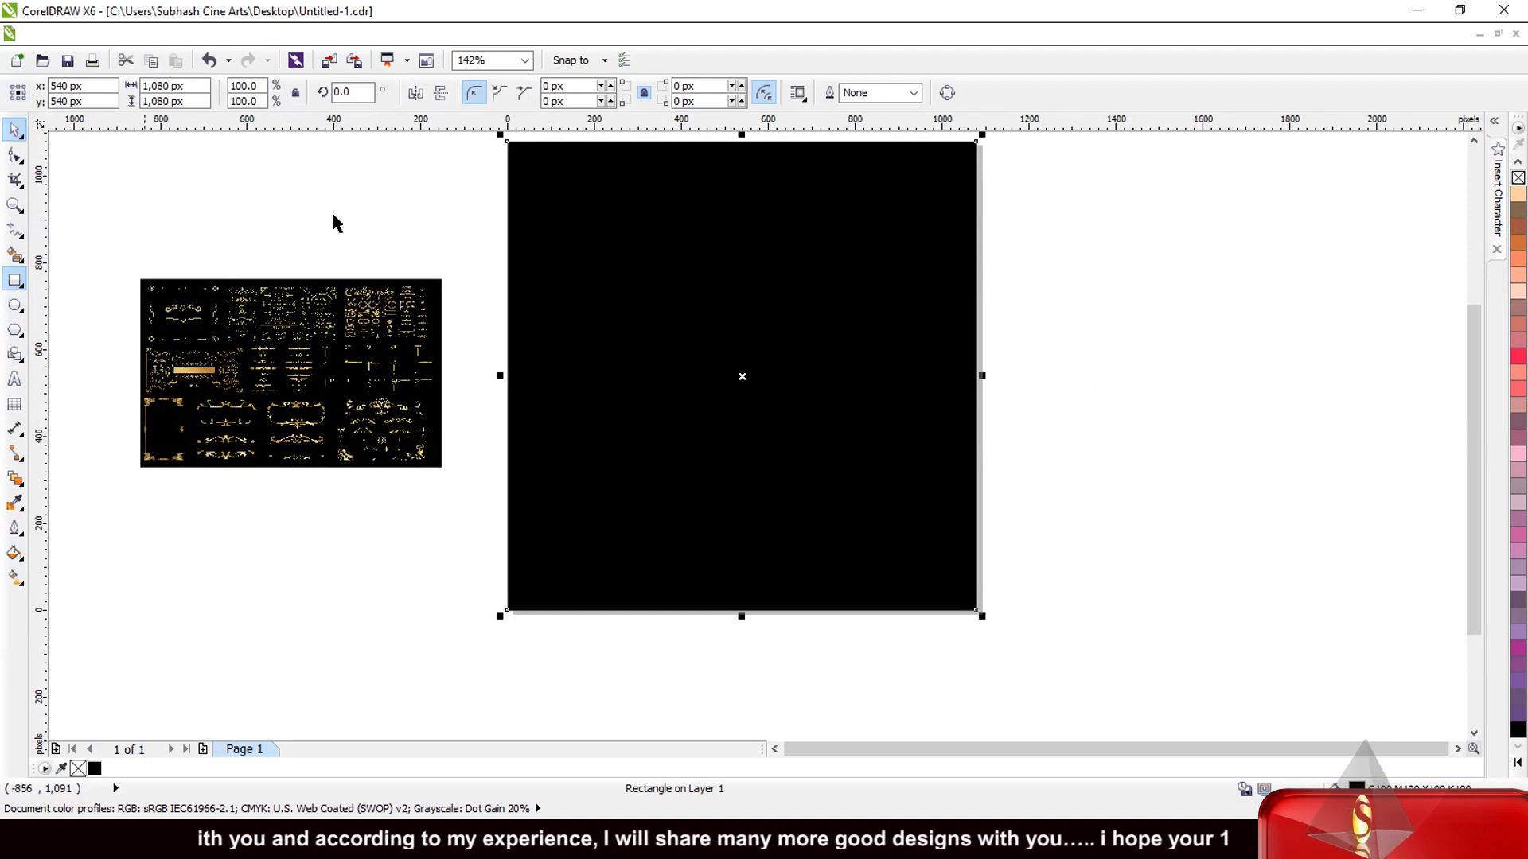
key("space")
- Ungroup the imported ornament sheet into separate objects
left_click(181, 318)
left_click(475, 93)
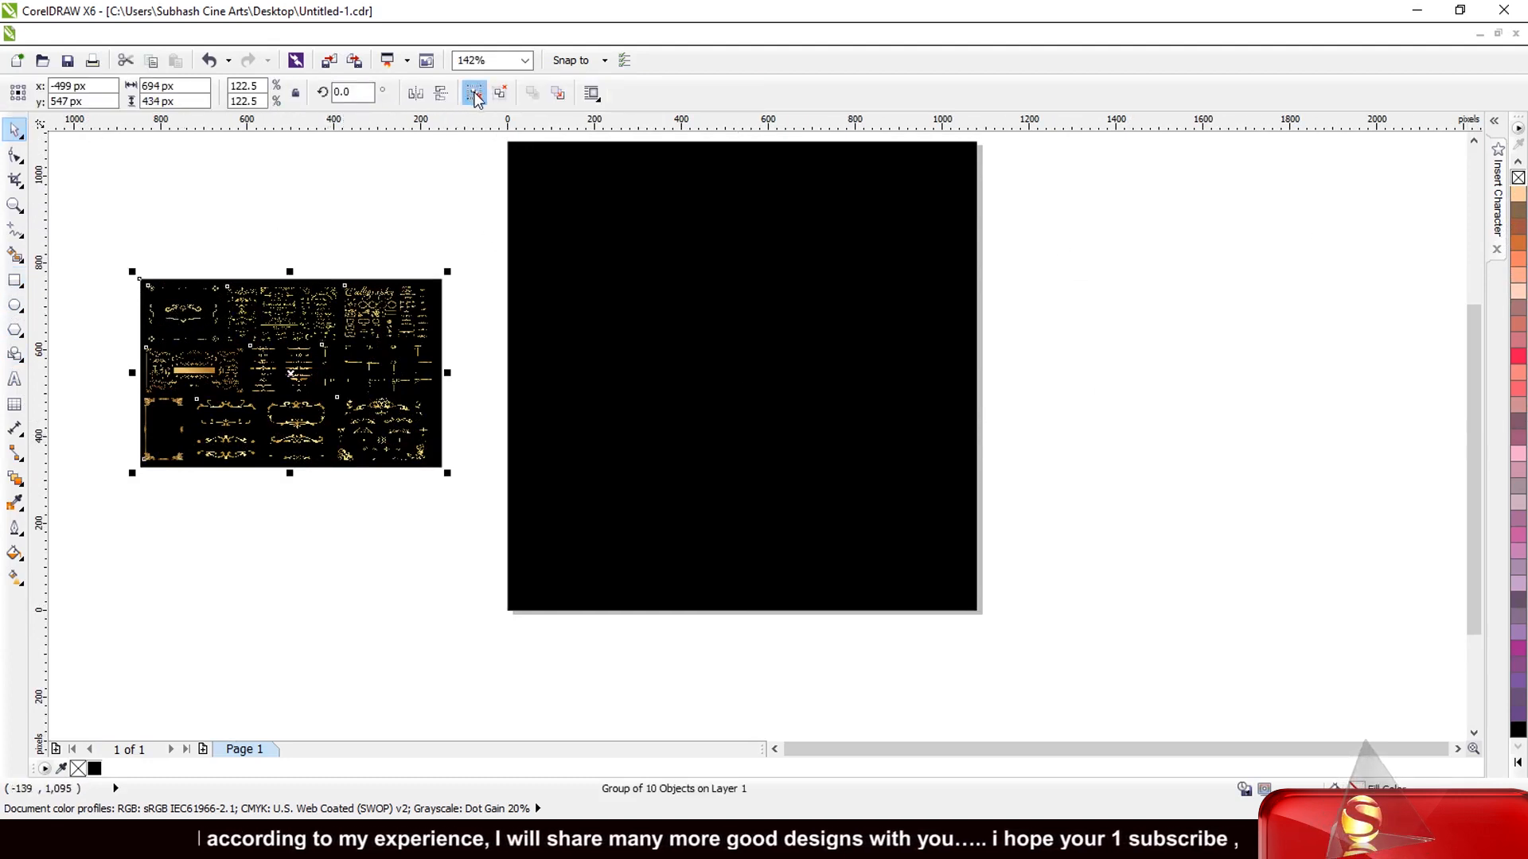
left_click(357, 229)
- Place the sheet's top-left ornament bitmap on the black page and enlarge it to about 976 by 776 px
left_click(182, 334)
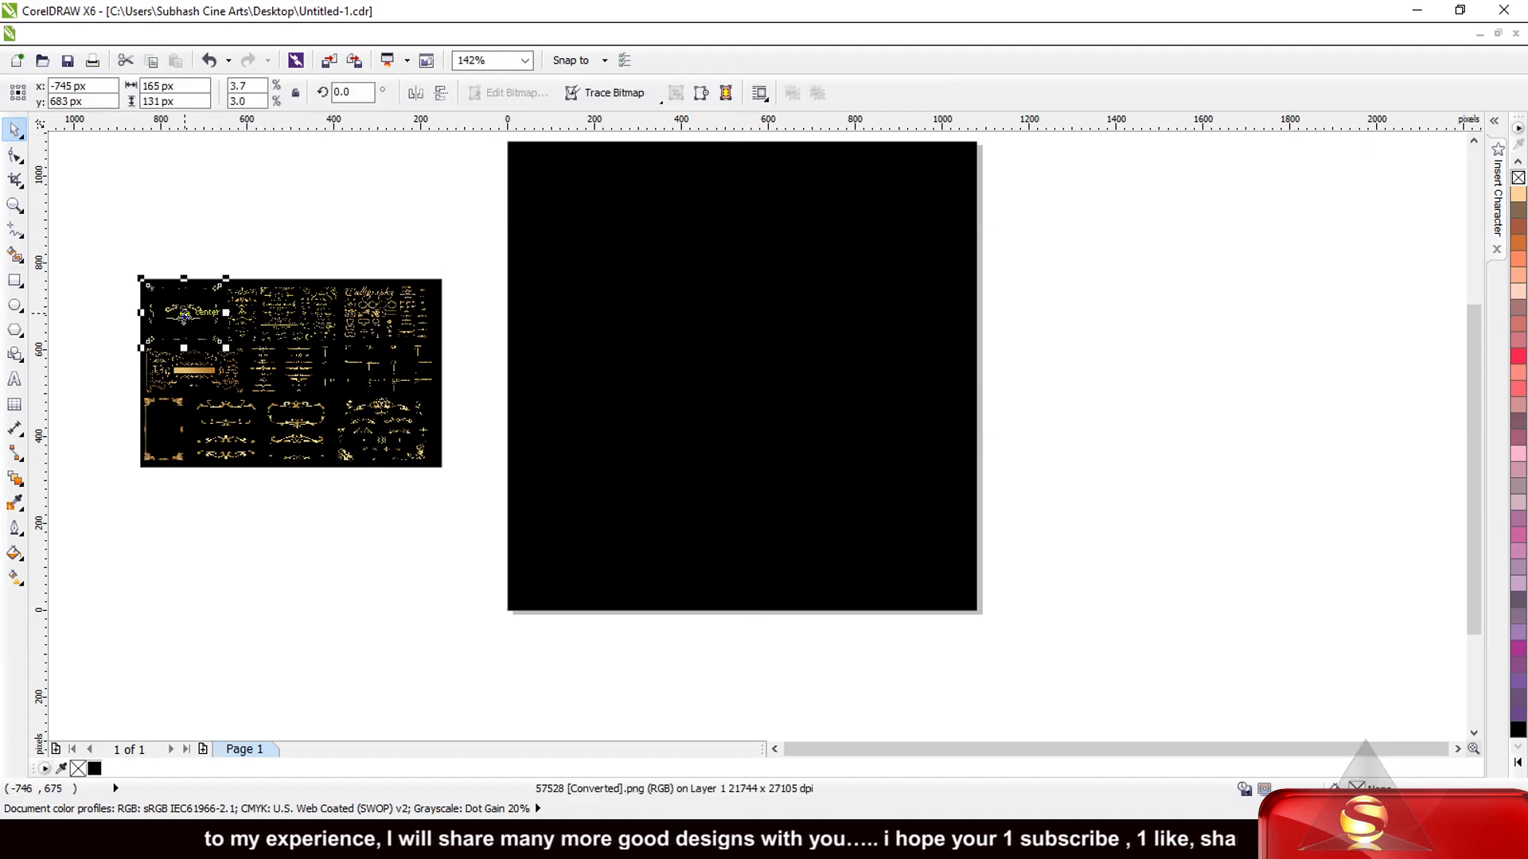
left_click_drag(184, 315, 971, 542)
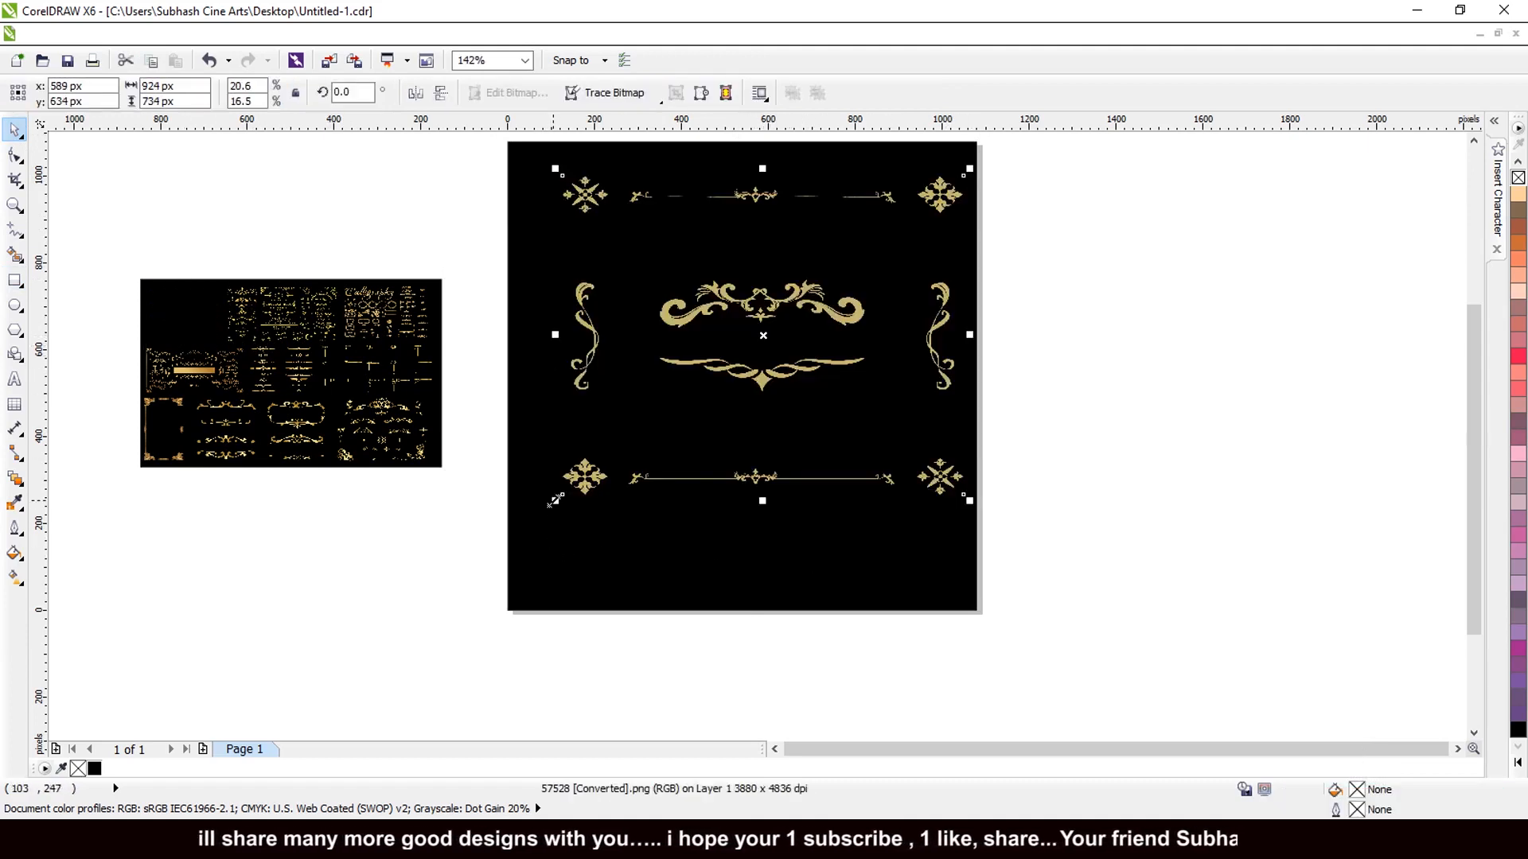
left_click_drag(555, 500, 533, 519)
- Move the ornament bitmap to about x 539, y 579 px so it is centred horizontally on the black page
scroll(600, 569, "down", 2)
scroll(708, 407, "up", 2)
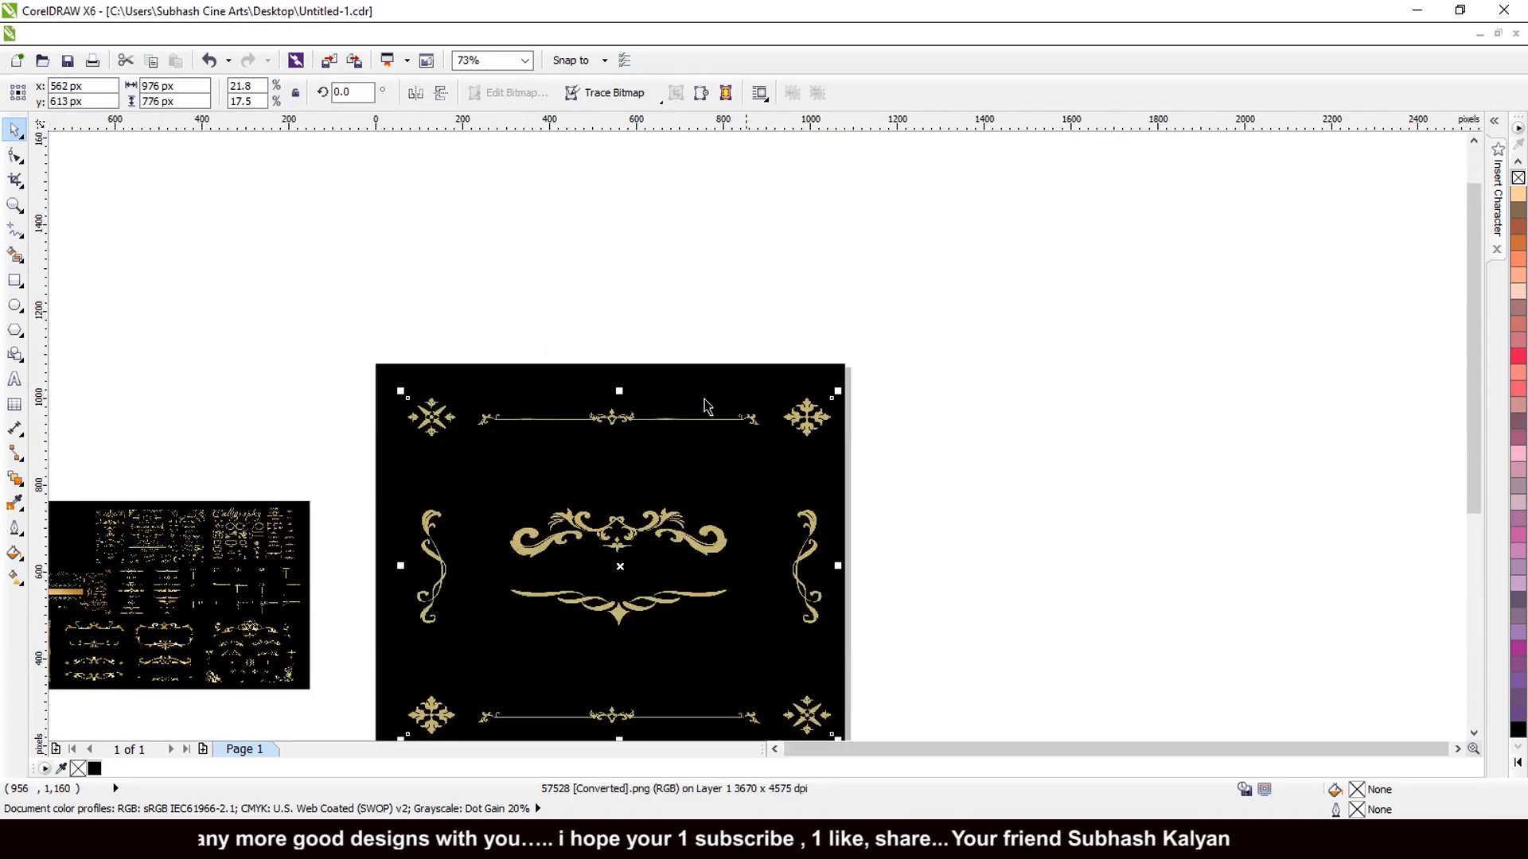
scroll(707, 407, "down", 1)
scroll(573, 593, "up", 3)
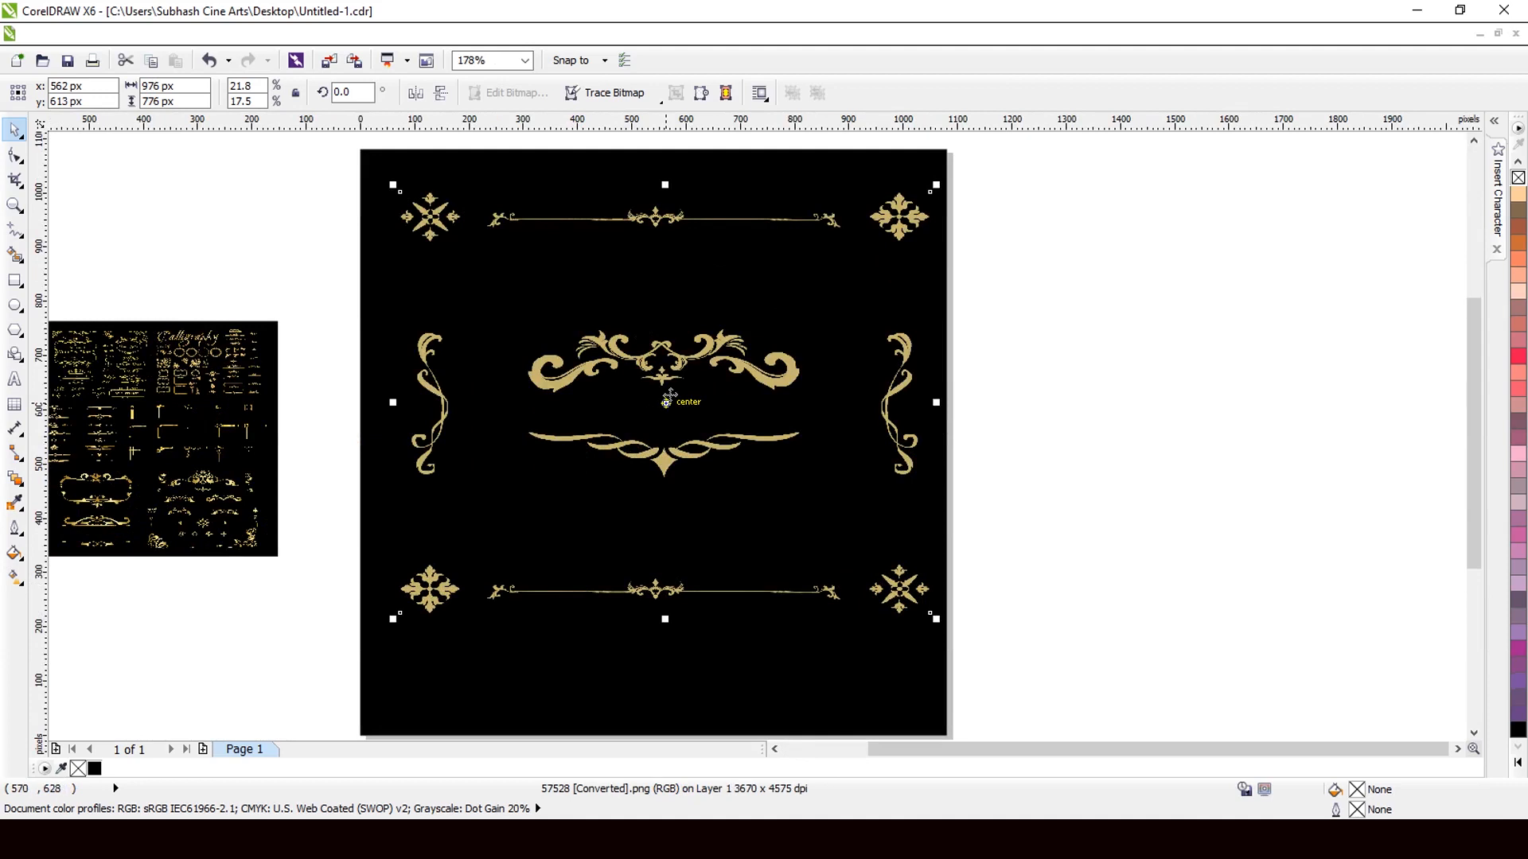
left_click_drag(668, 395, 656, 414)
scroll(643, 377, "down", 1)
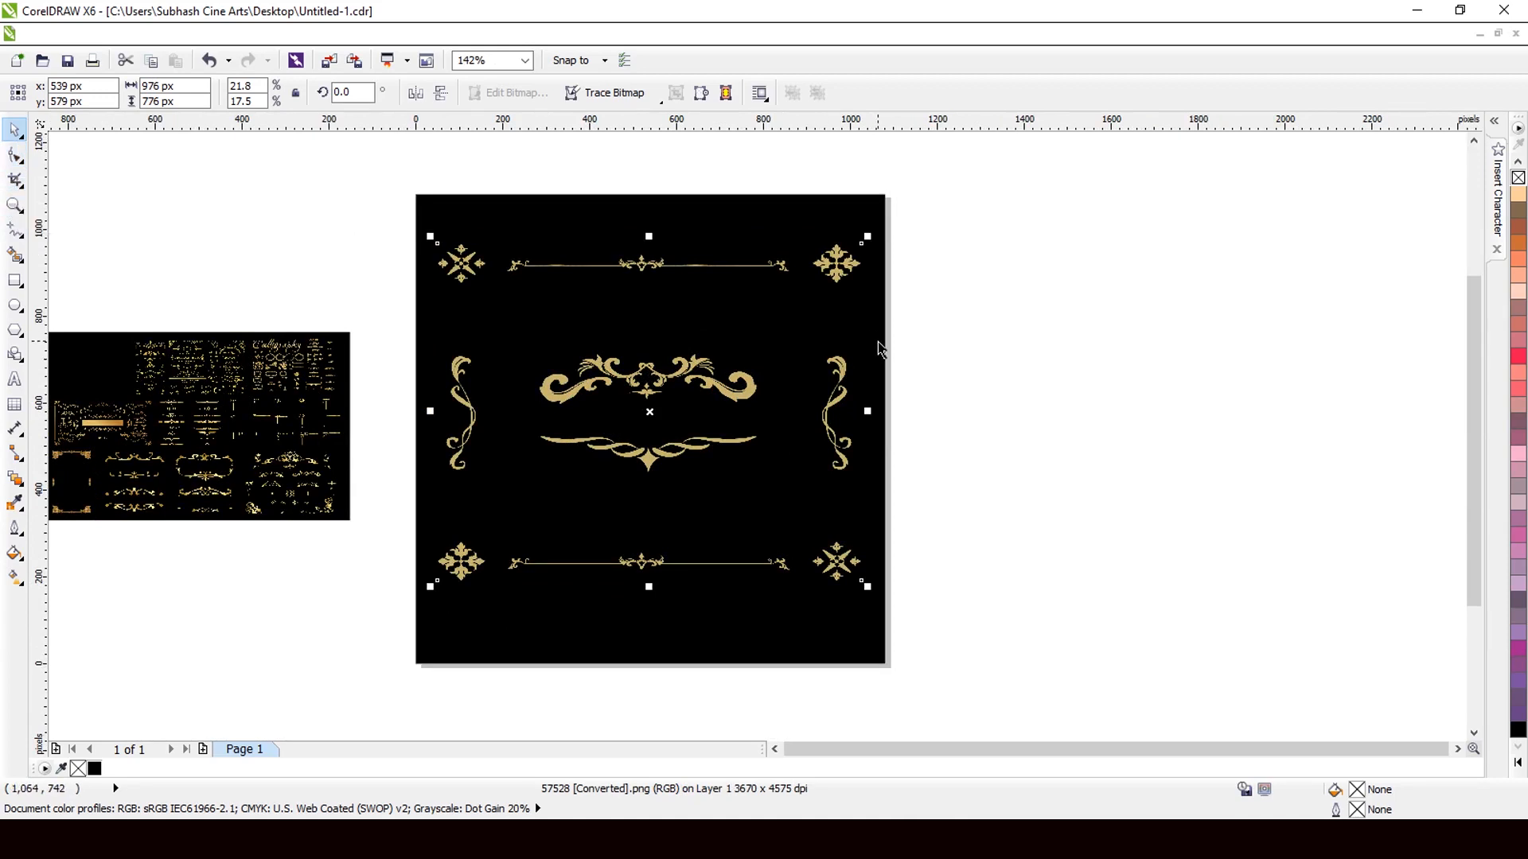
- Duplicate the ornament bitmap in place and crop one copy with the Shape tool down to its top border strip
left_click(15, 156)
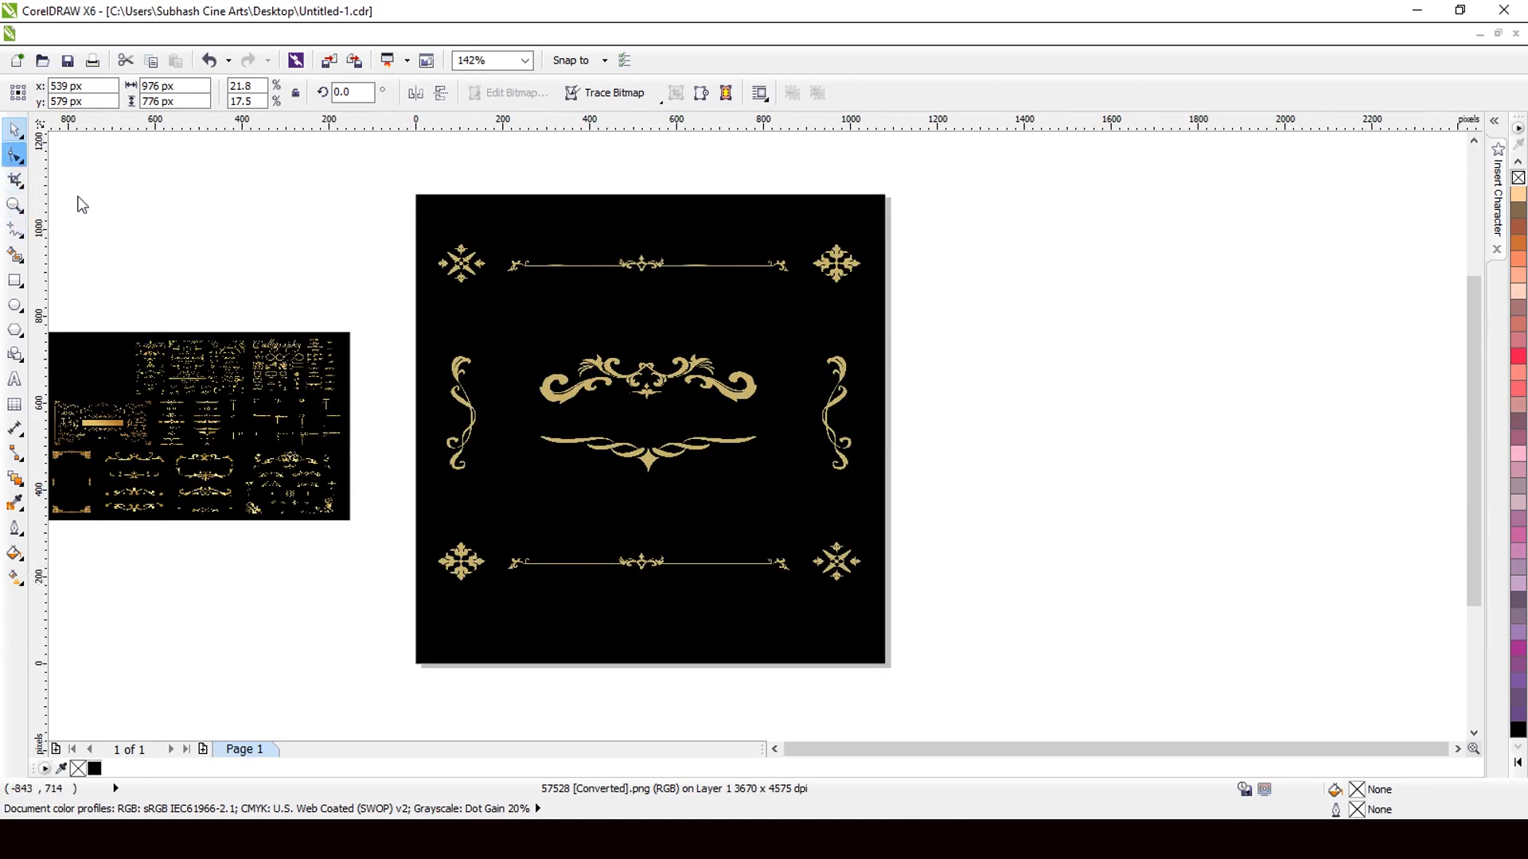
left_click_drag(649, 589, 648, 297)
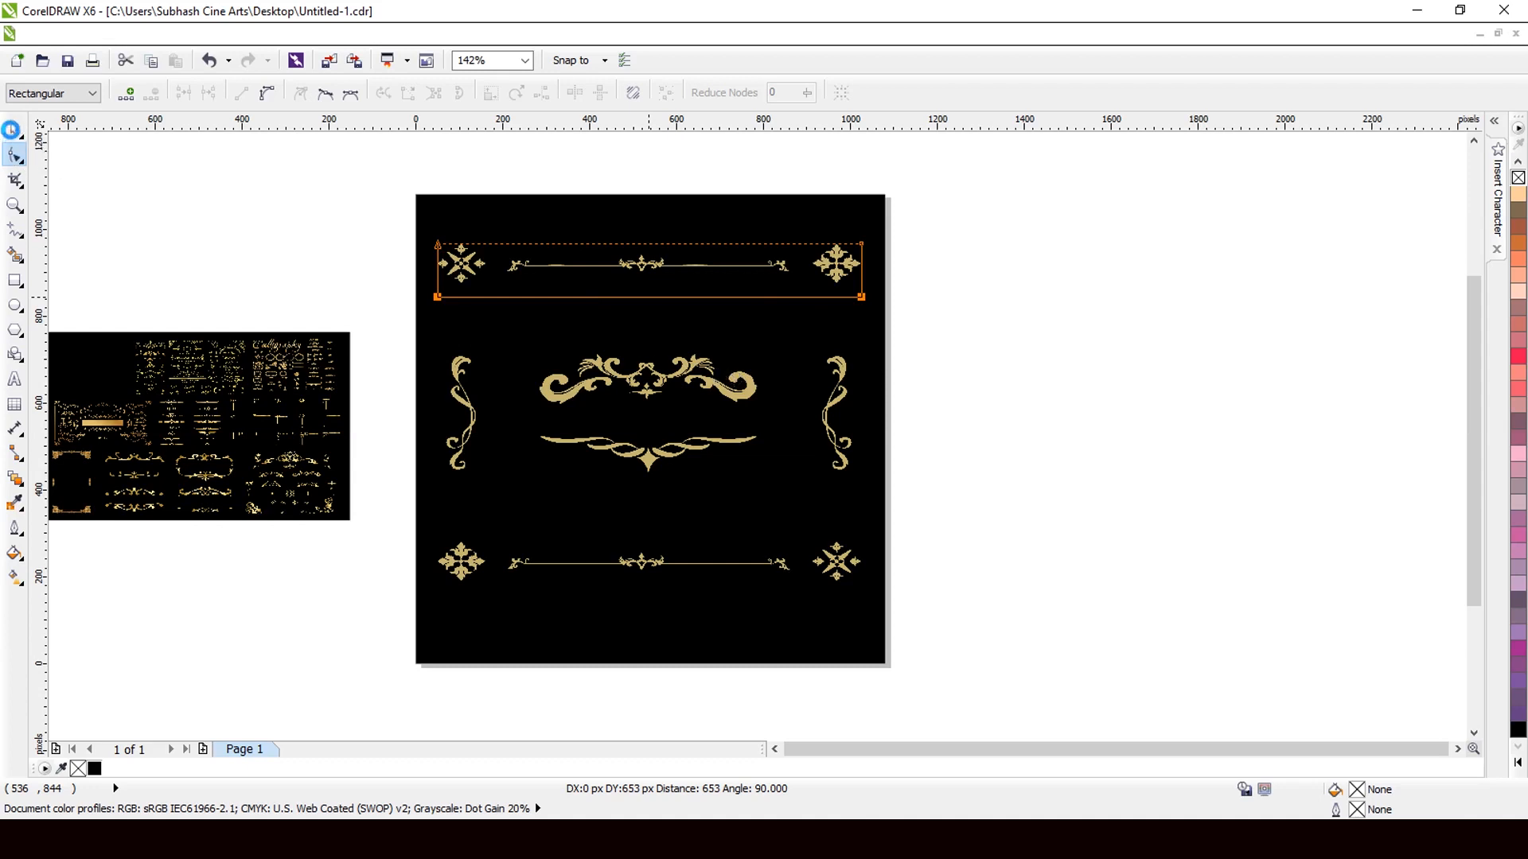
left_click(740, 352)
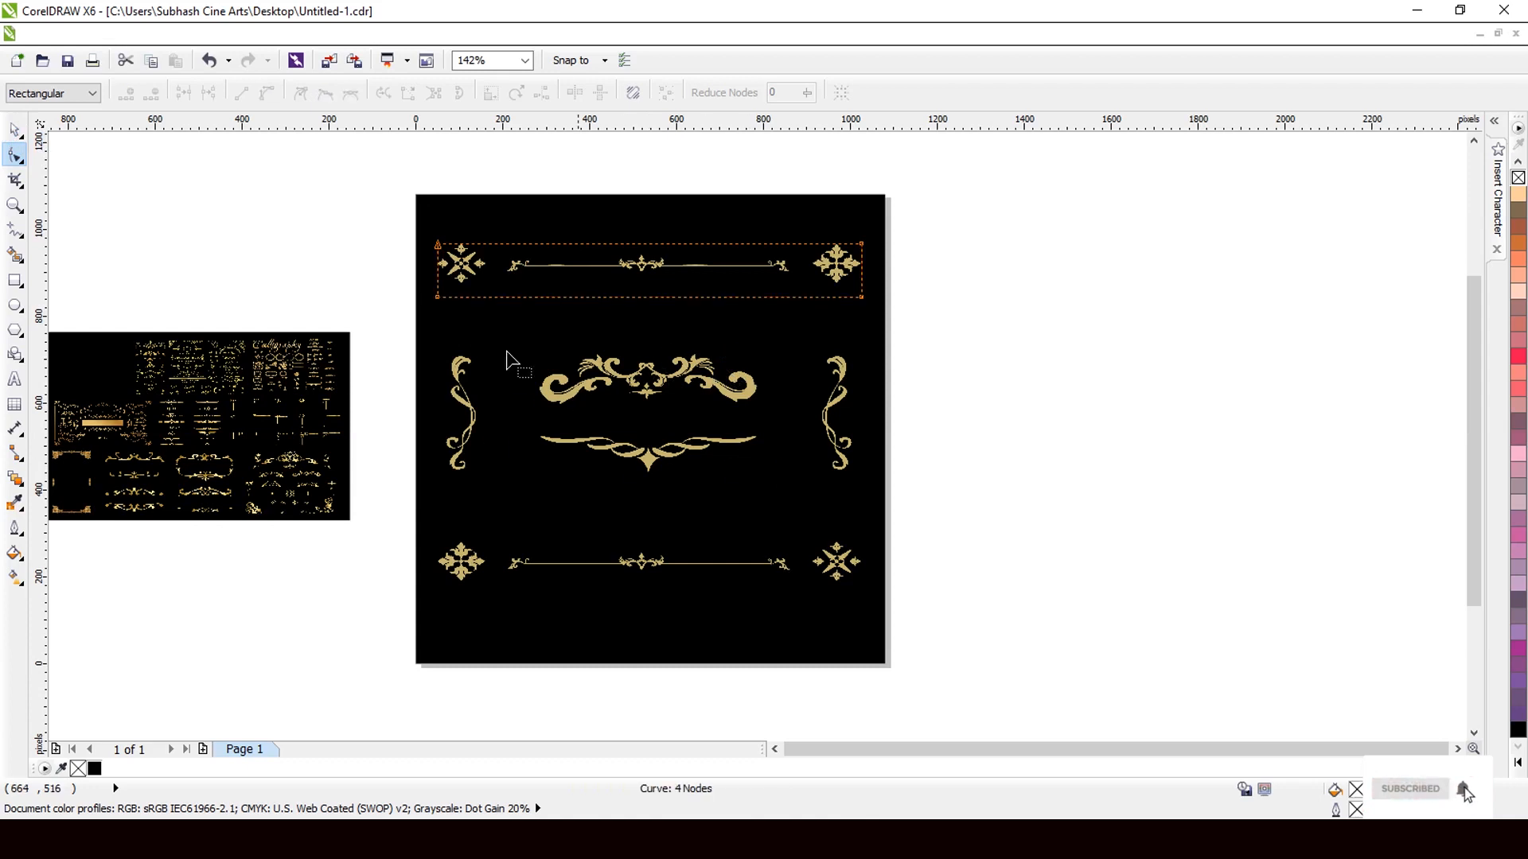
left_click(16, 129)
left_click(1146, 444)
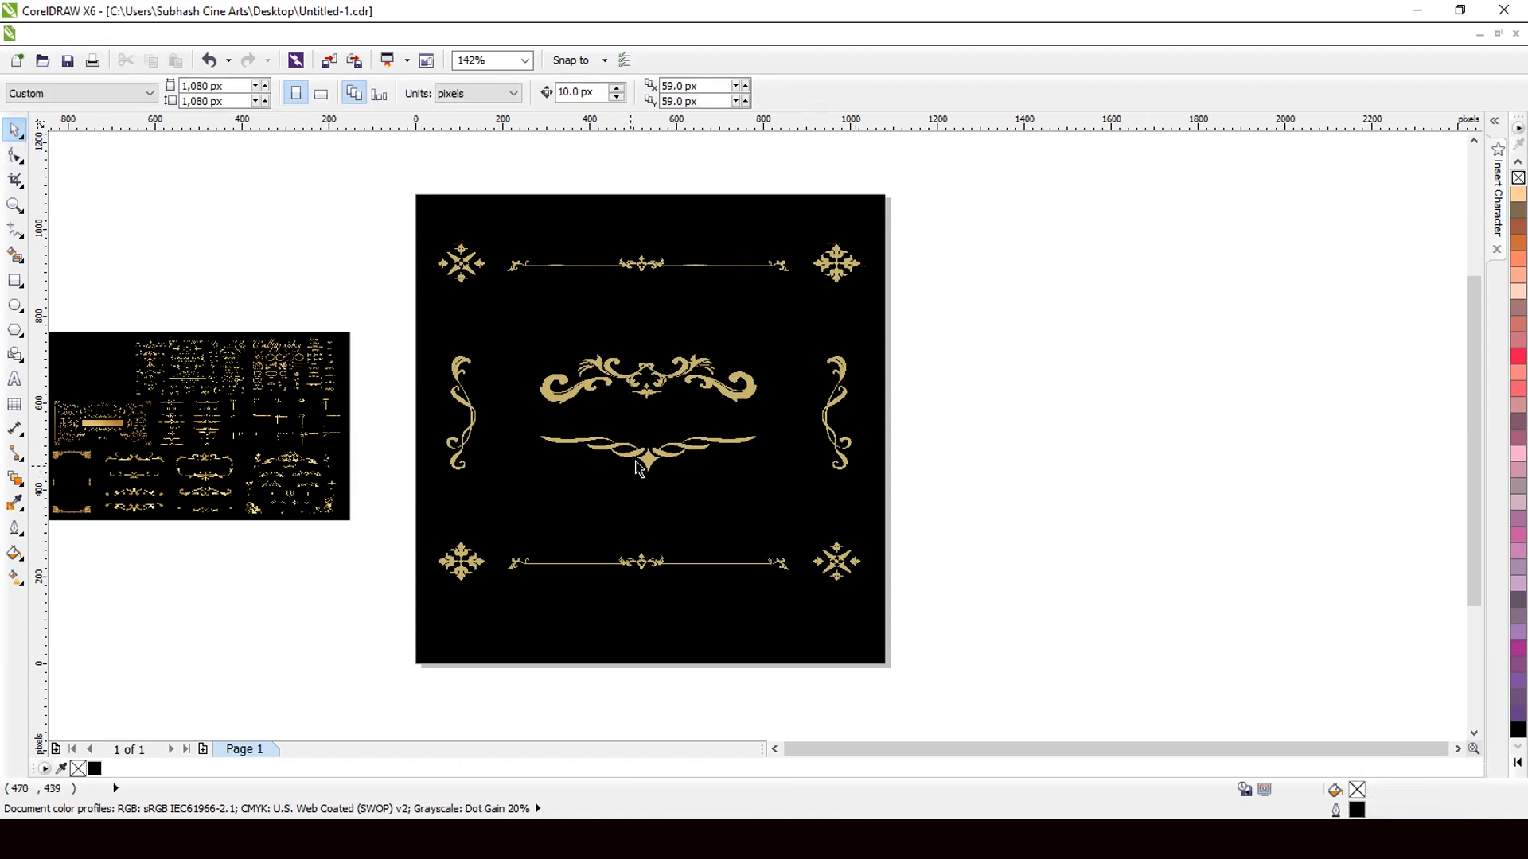
- Crop the remaining full ornament bitmap with the Shape tool down to its bottom border strip
left_click(624, 458)
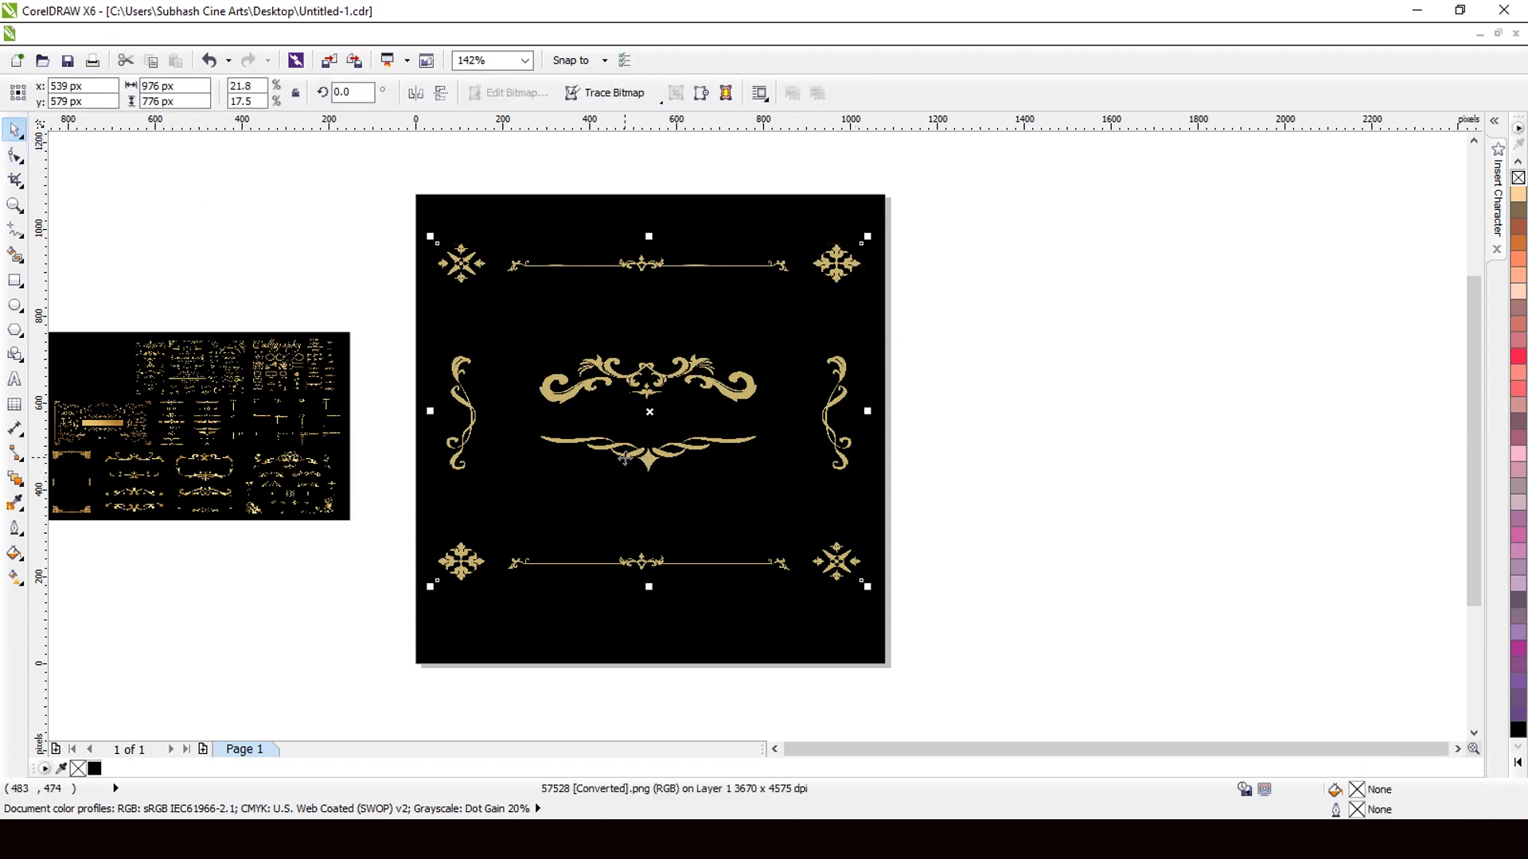
left_click(15, 155)
left_click_drag(650, 246, 678, 525)
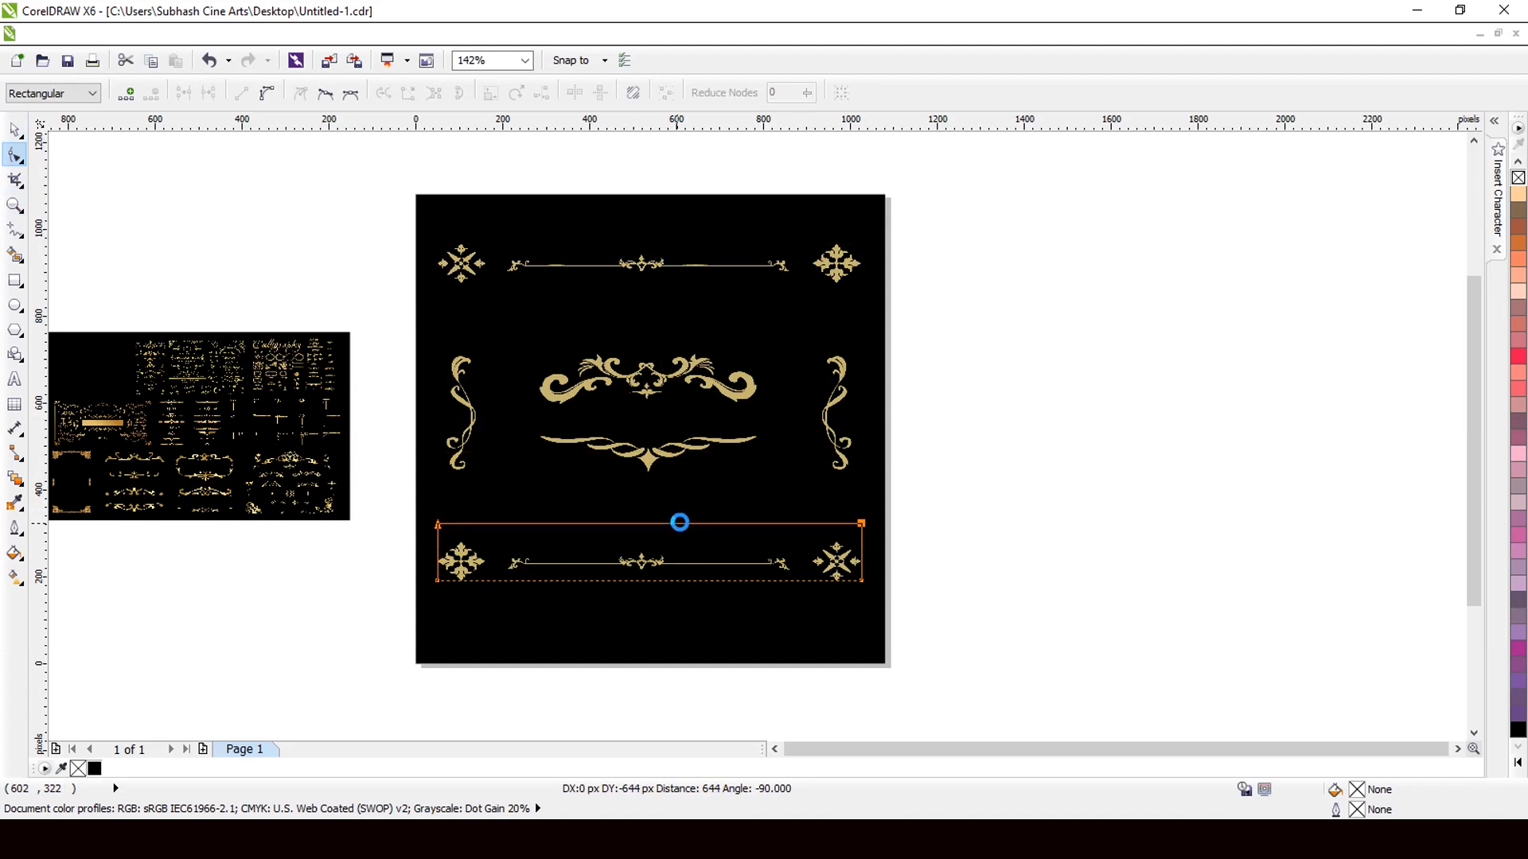
left_click_drag(679, 523, 680, 525)
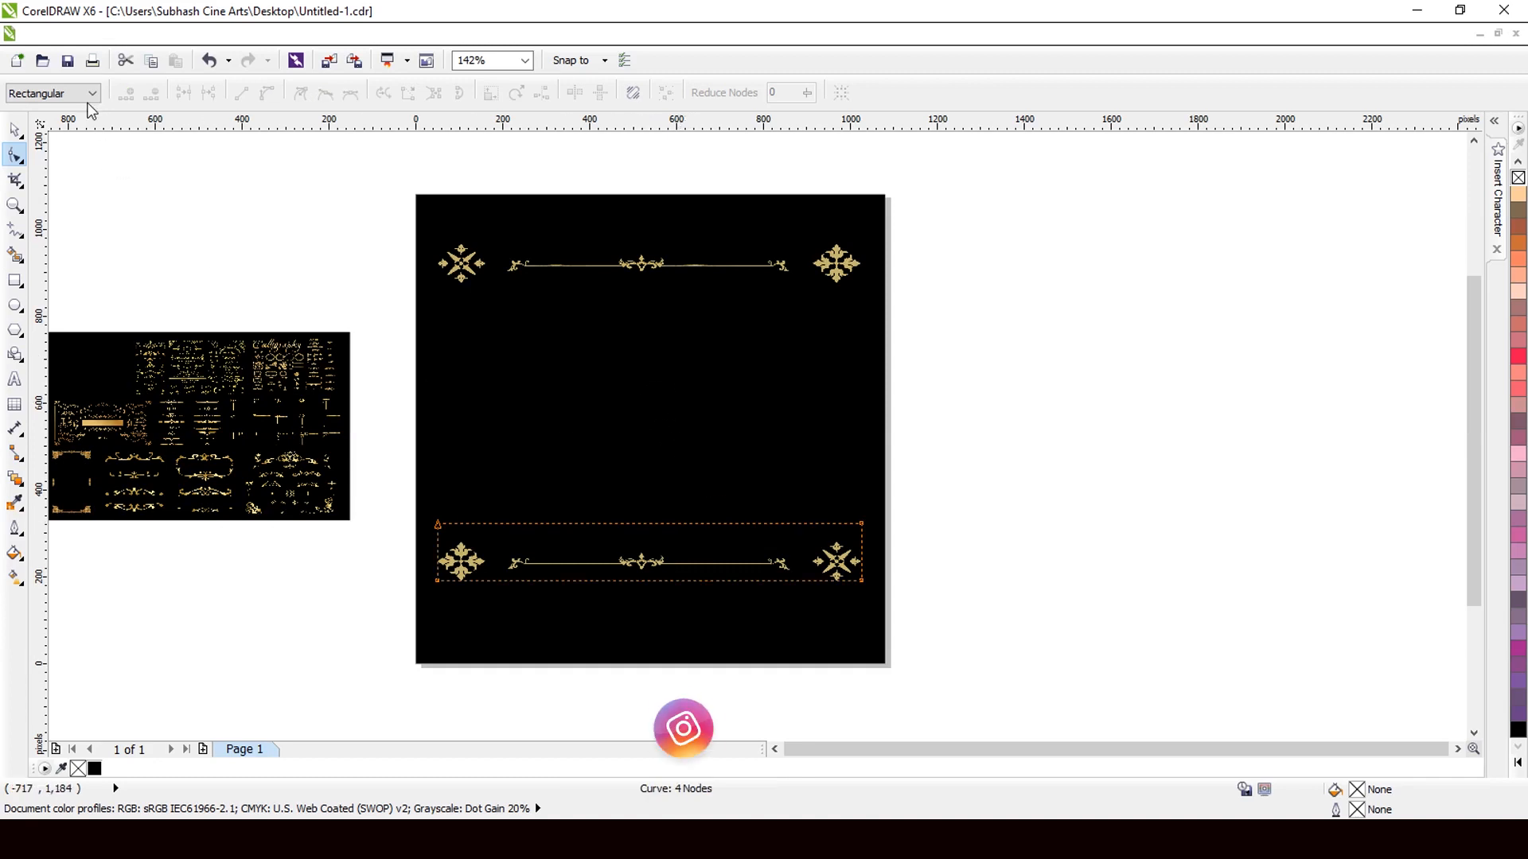
key("space")
scroll(652, 360, "up", 2)
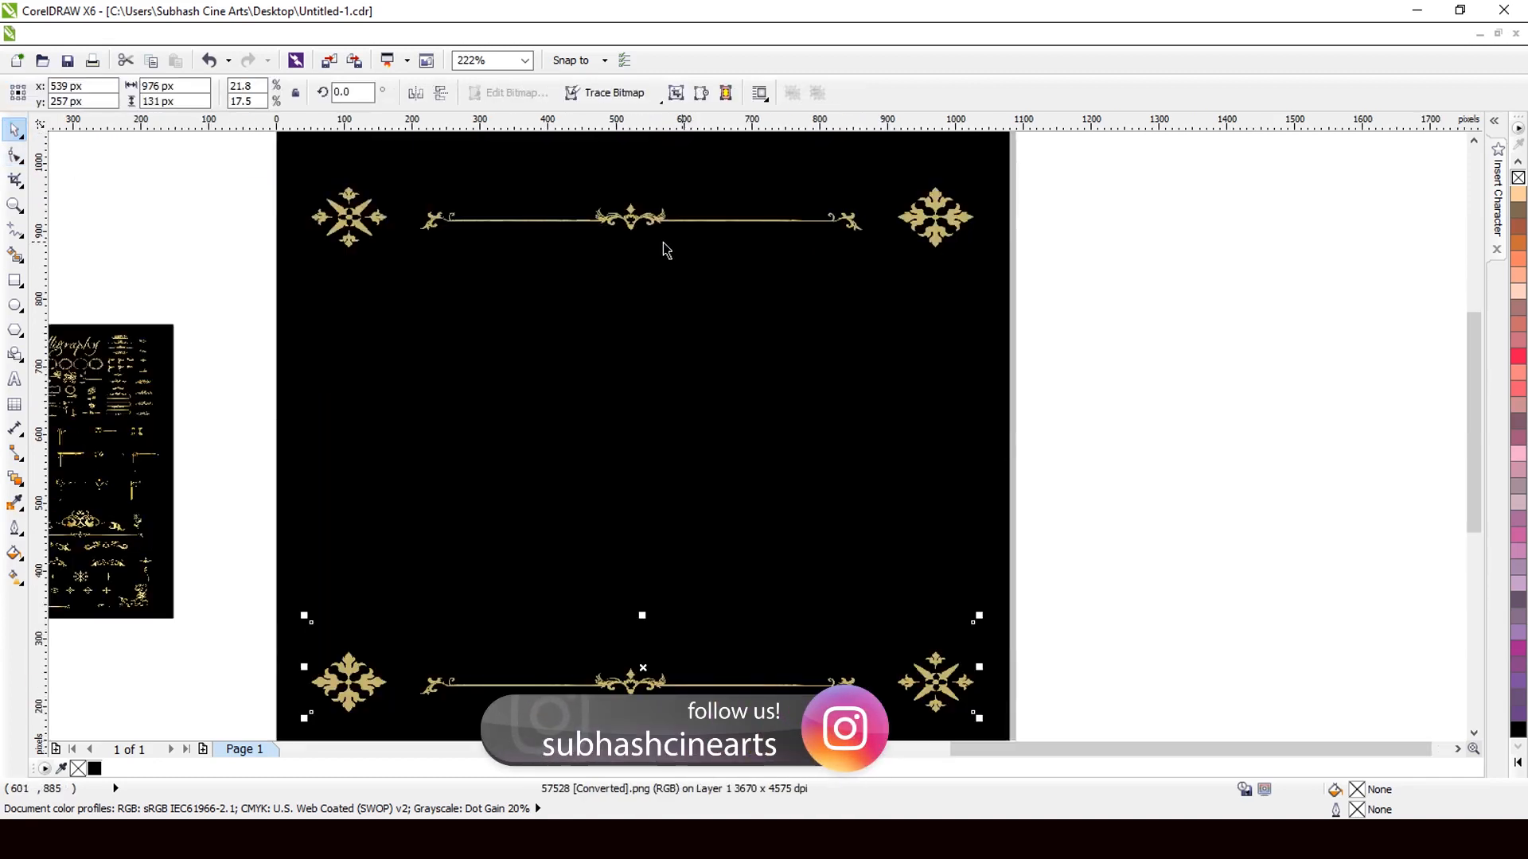
- Duplicate the top border strip and place the copy at the page centre, about x 539, y 540 px
scroll(628, 255, "down", 1)
scroll(600, 240, "up", 1)
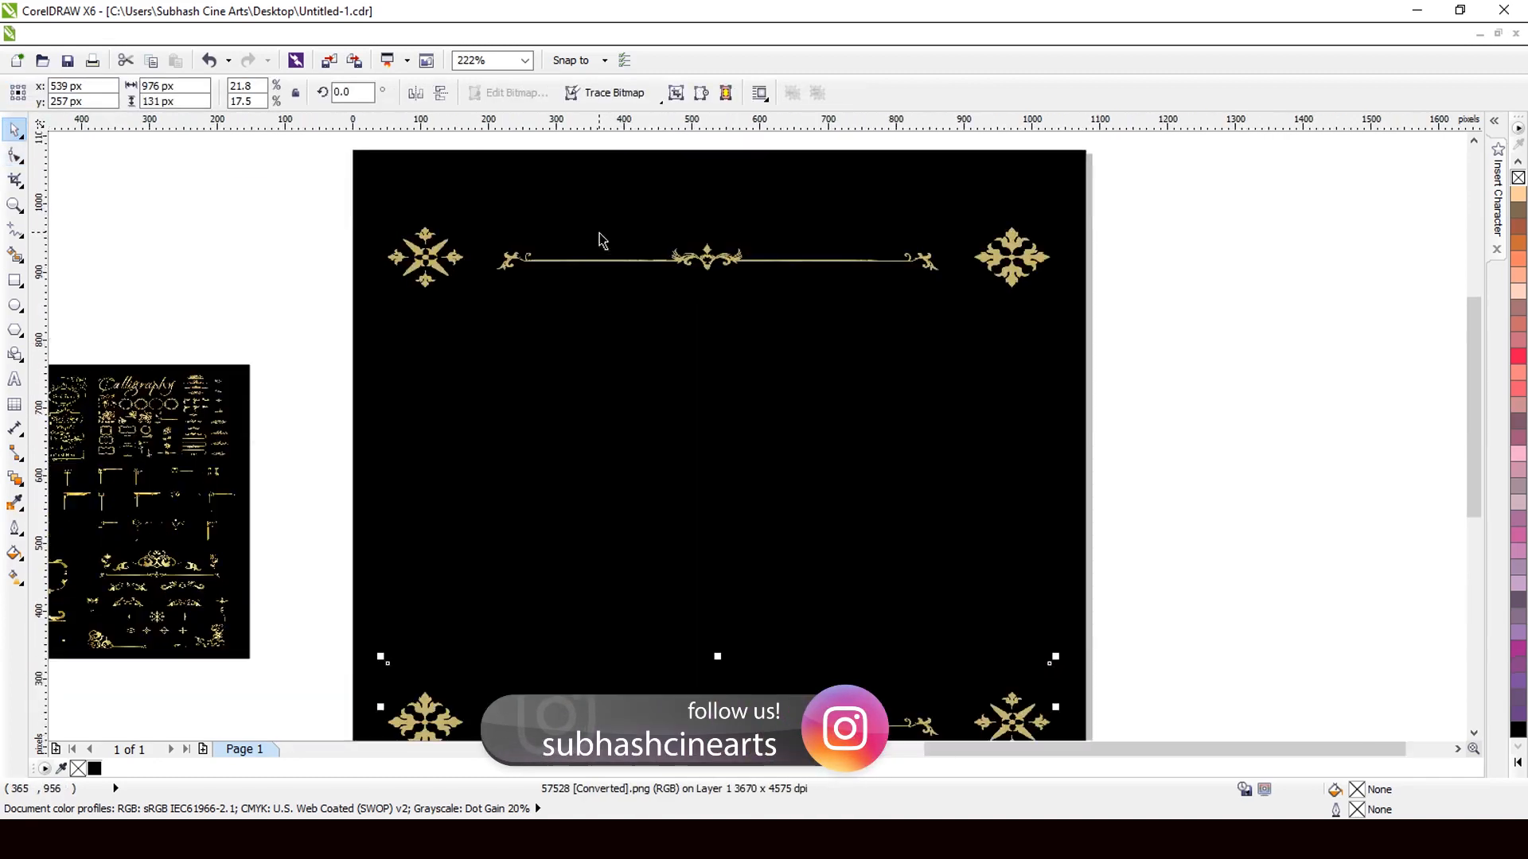
left_click(670, 273)
scroll(678, 272, "down", 4)
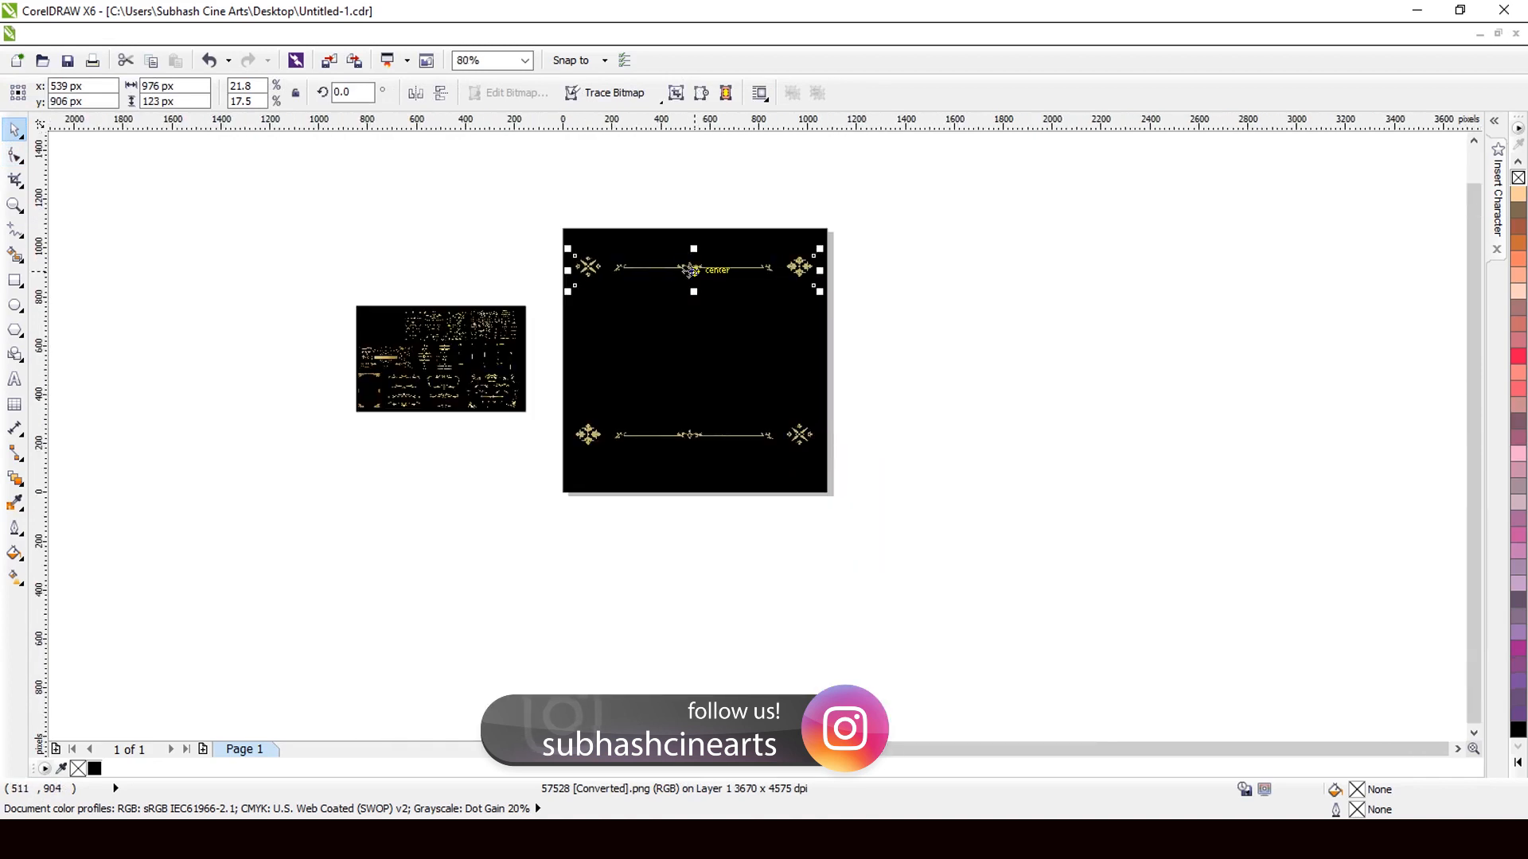
key("Escape")
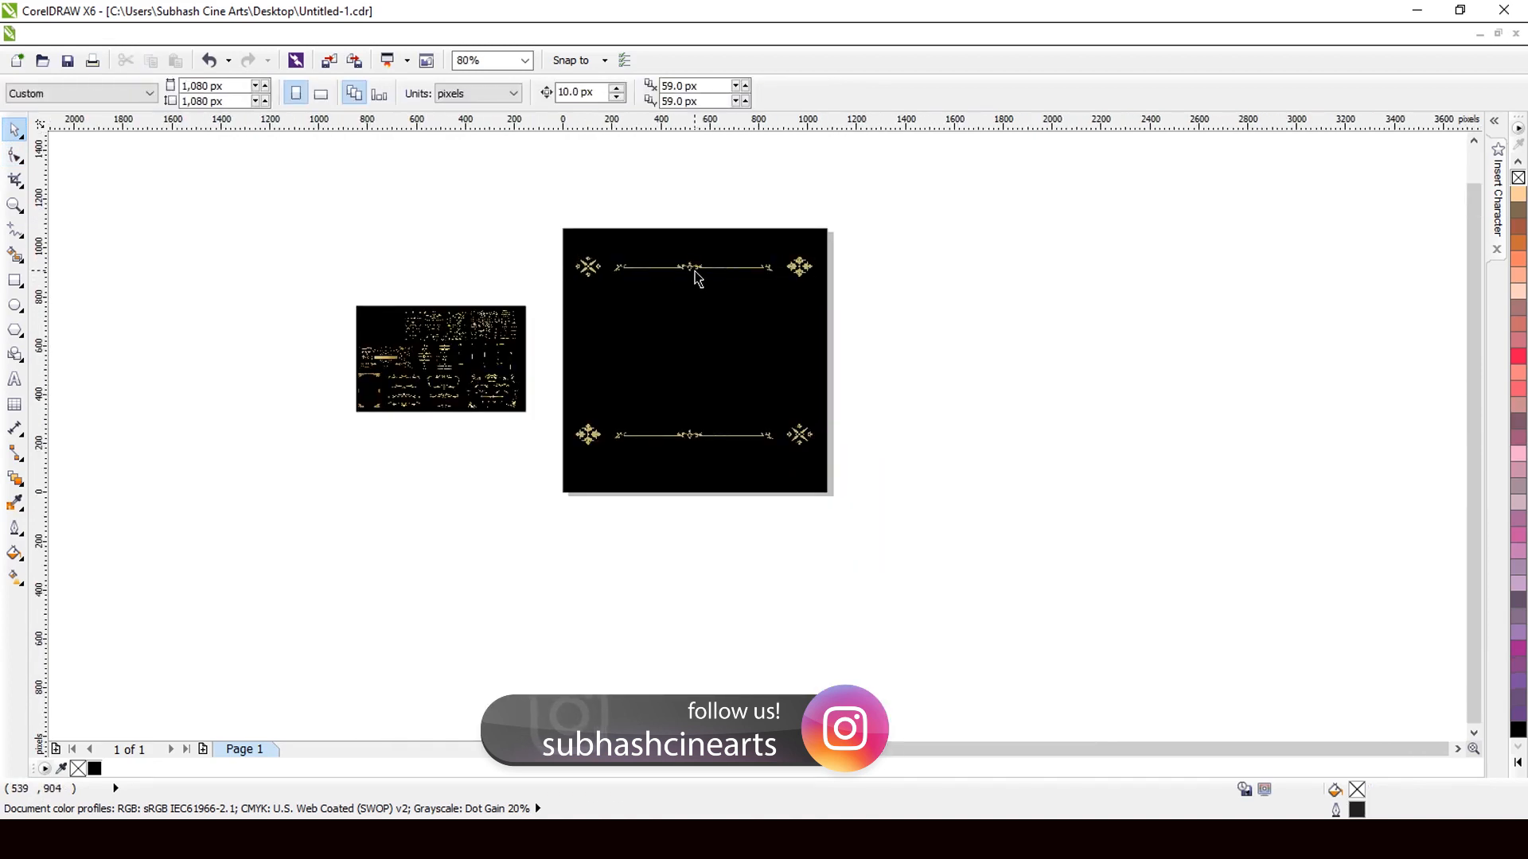
left_click(695, 276)
left_click_drag(686, 268, 695, 359)
scroll(522, 339, "up", 1)
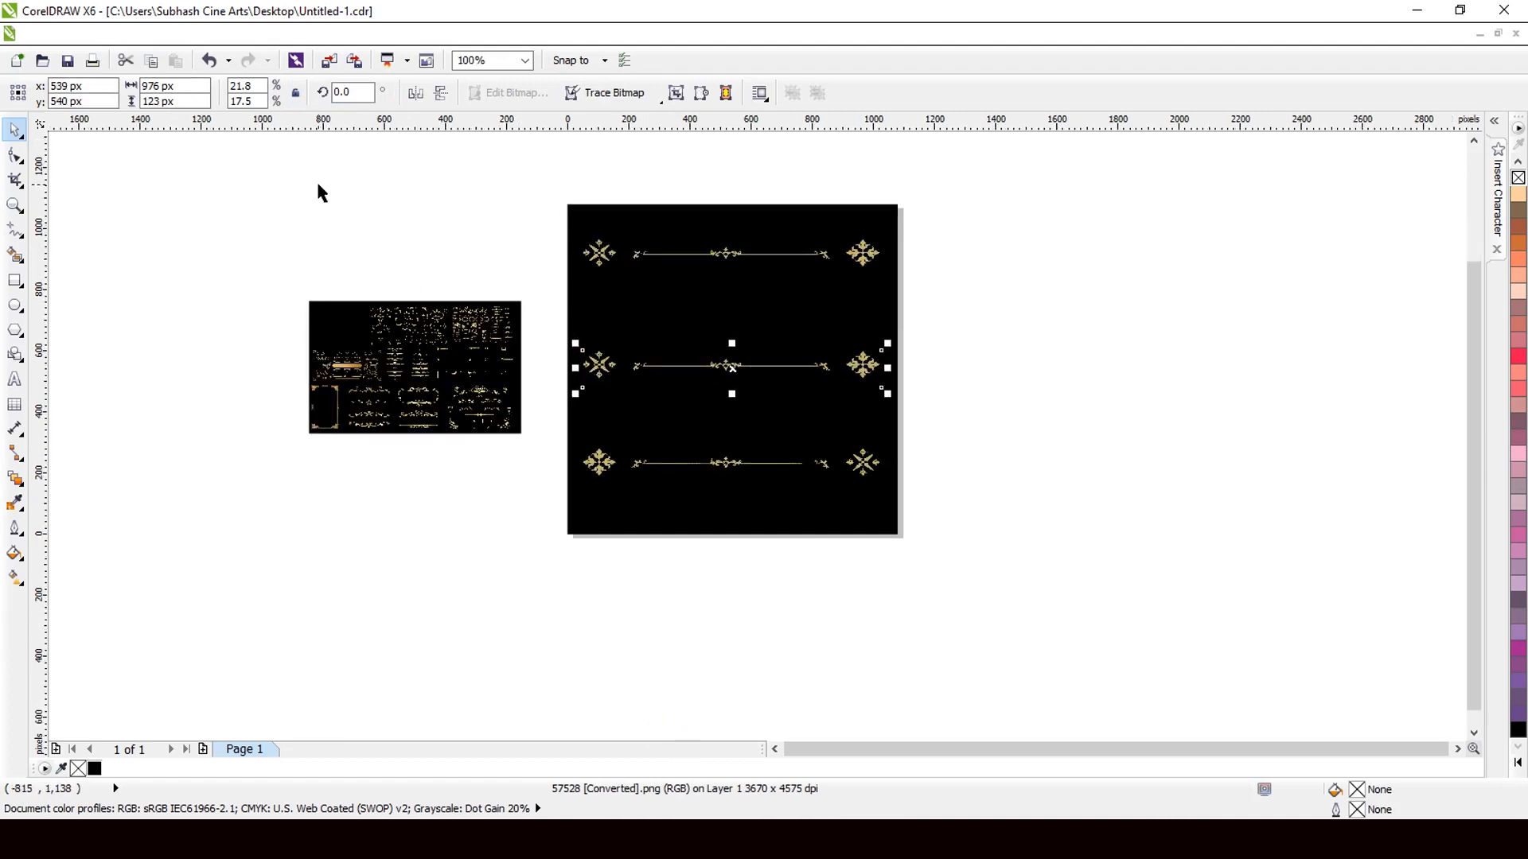
- Rotate the copied border strip in the middle of the page by 90 degrees
left_click(350, 93)
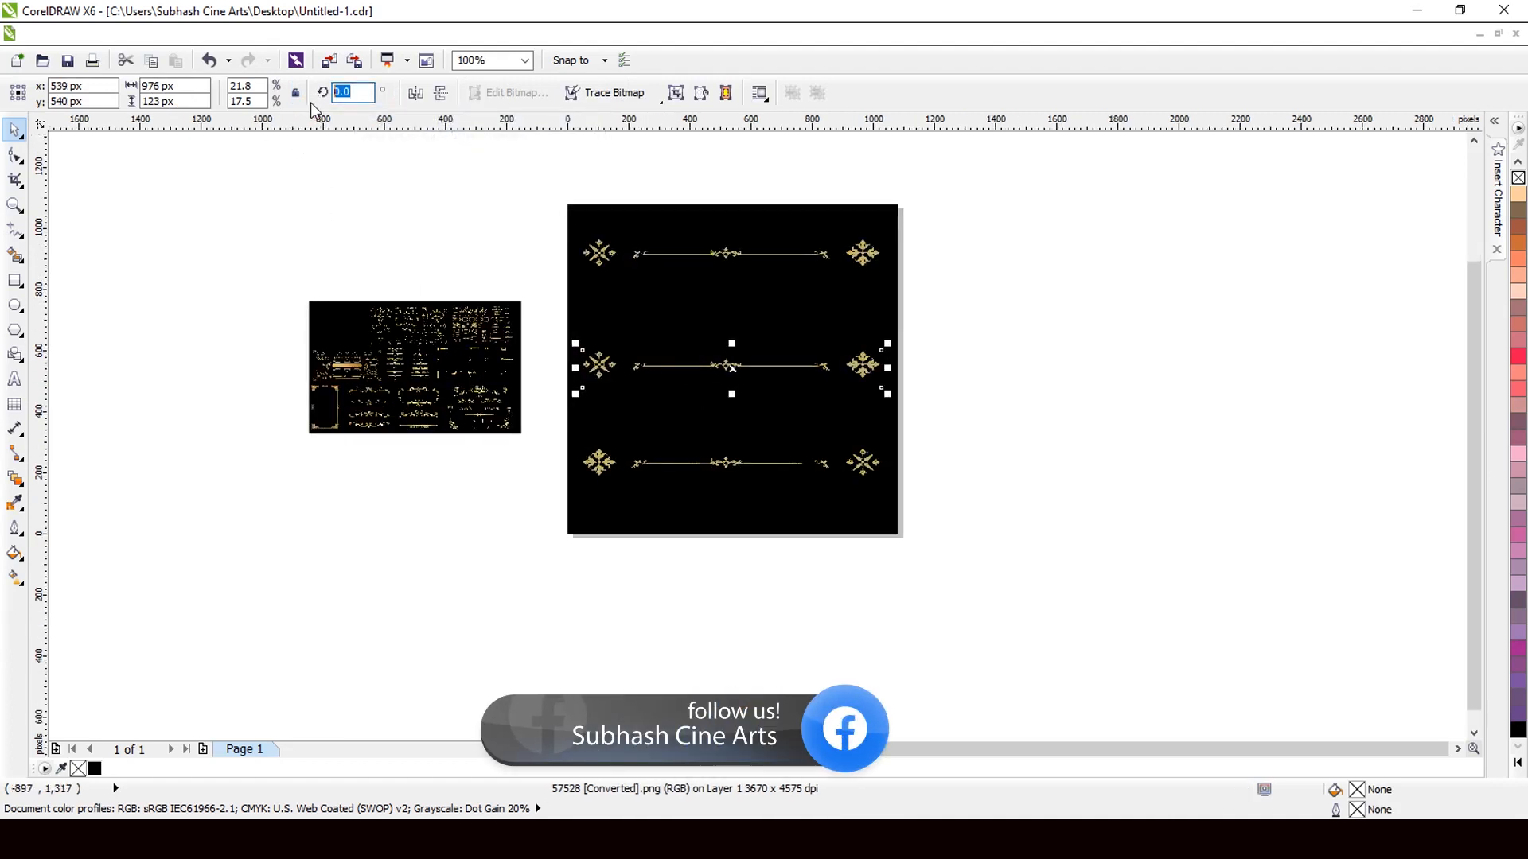
type("90")
key("Return")
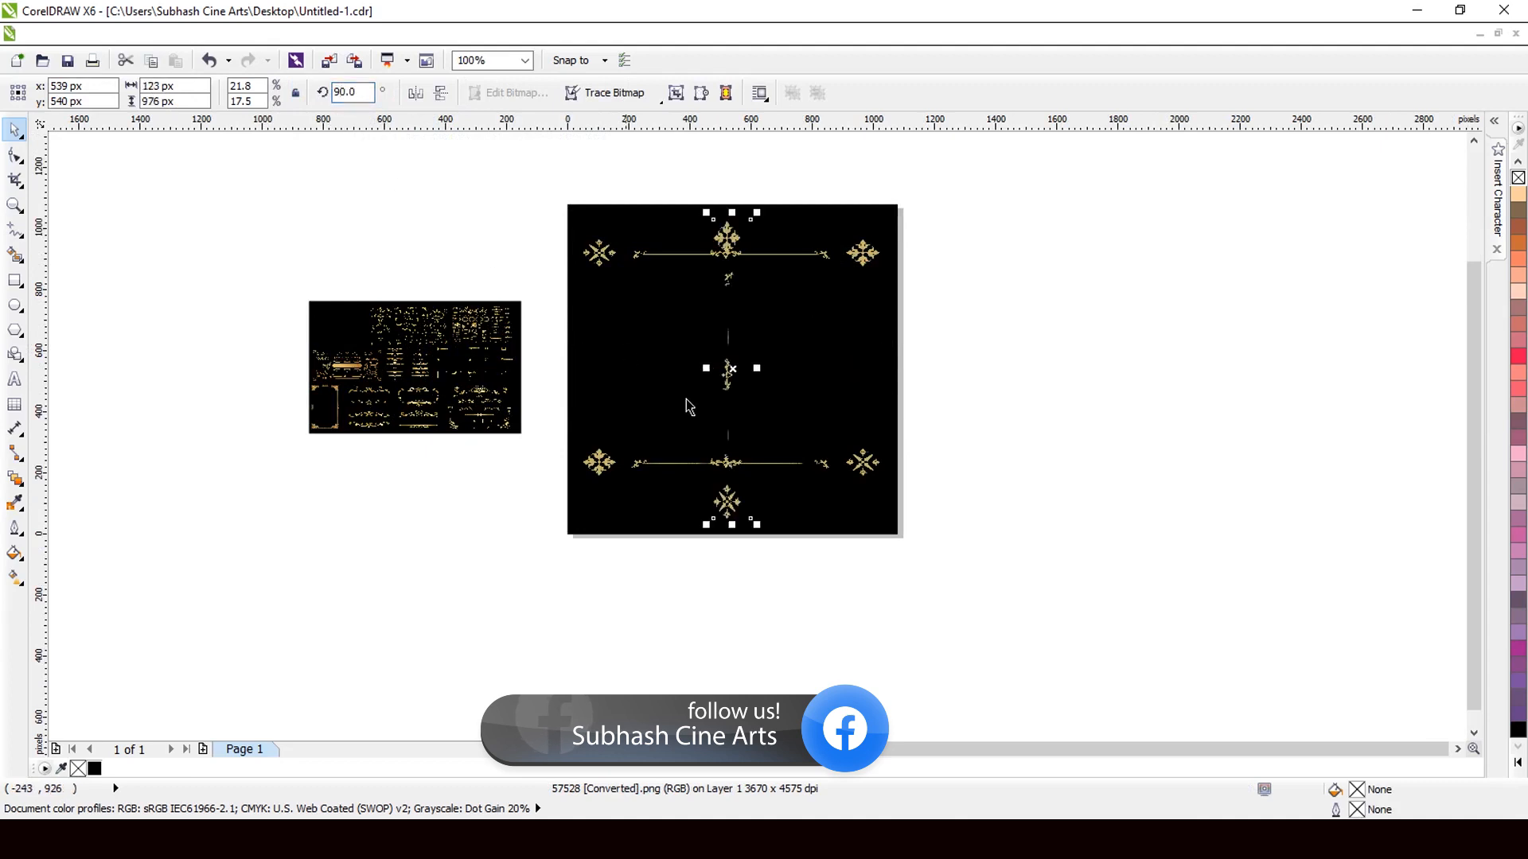
- Move the vertical strip to the page's right side at about x 975, y 570 px and shrink it to about 100 by 795 px
left_click_drag(730, 370, 862, 367)
scroll(863, 368, "down", 1)
scroll(907, 259, "up", 2)
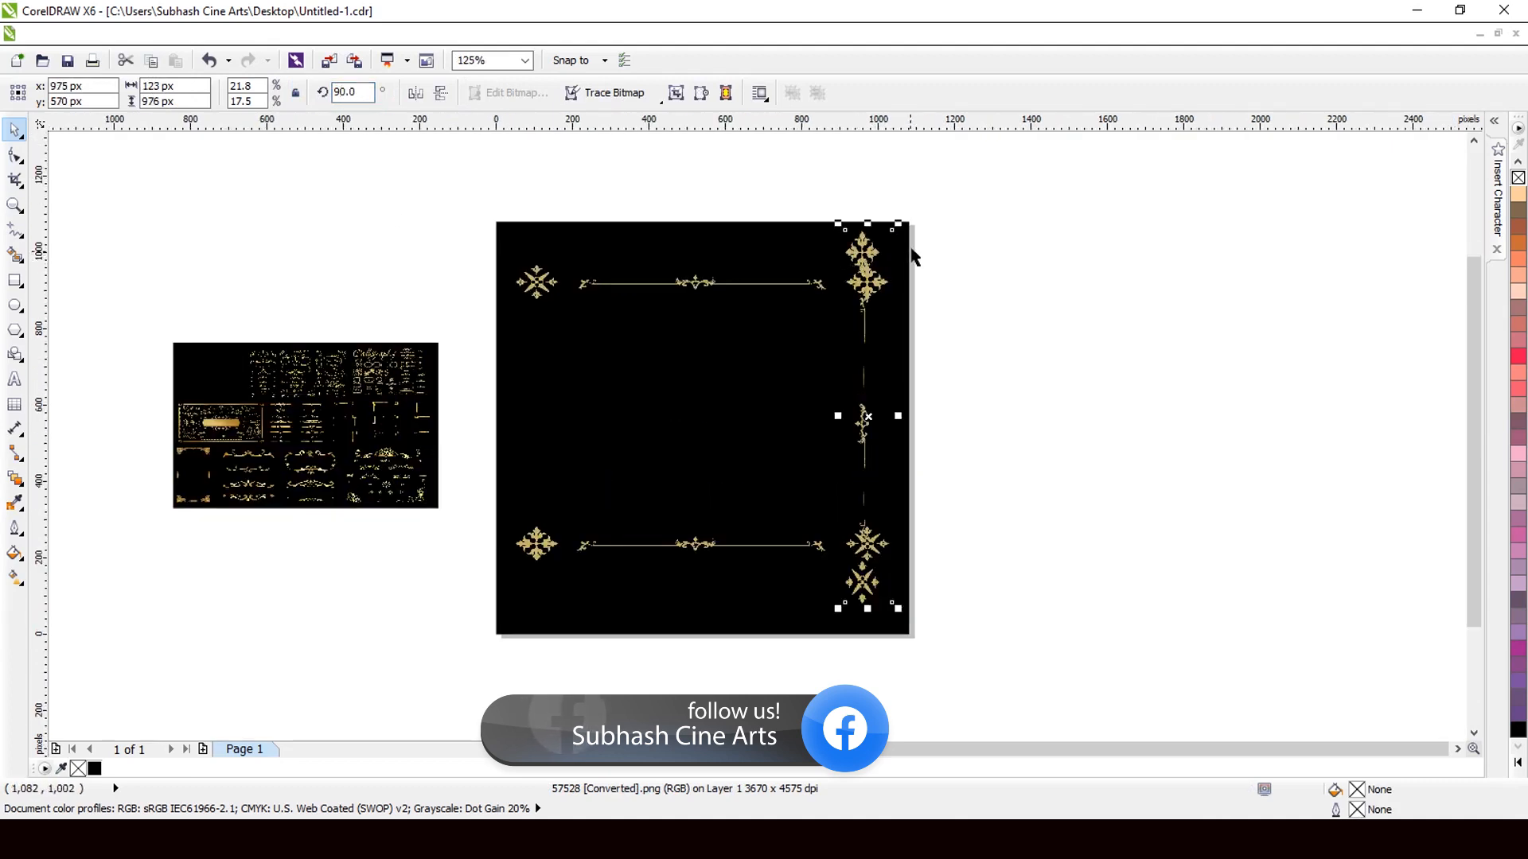
left_click_drag(897, 226, 889, 267)
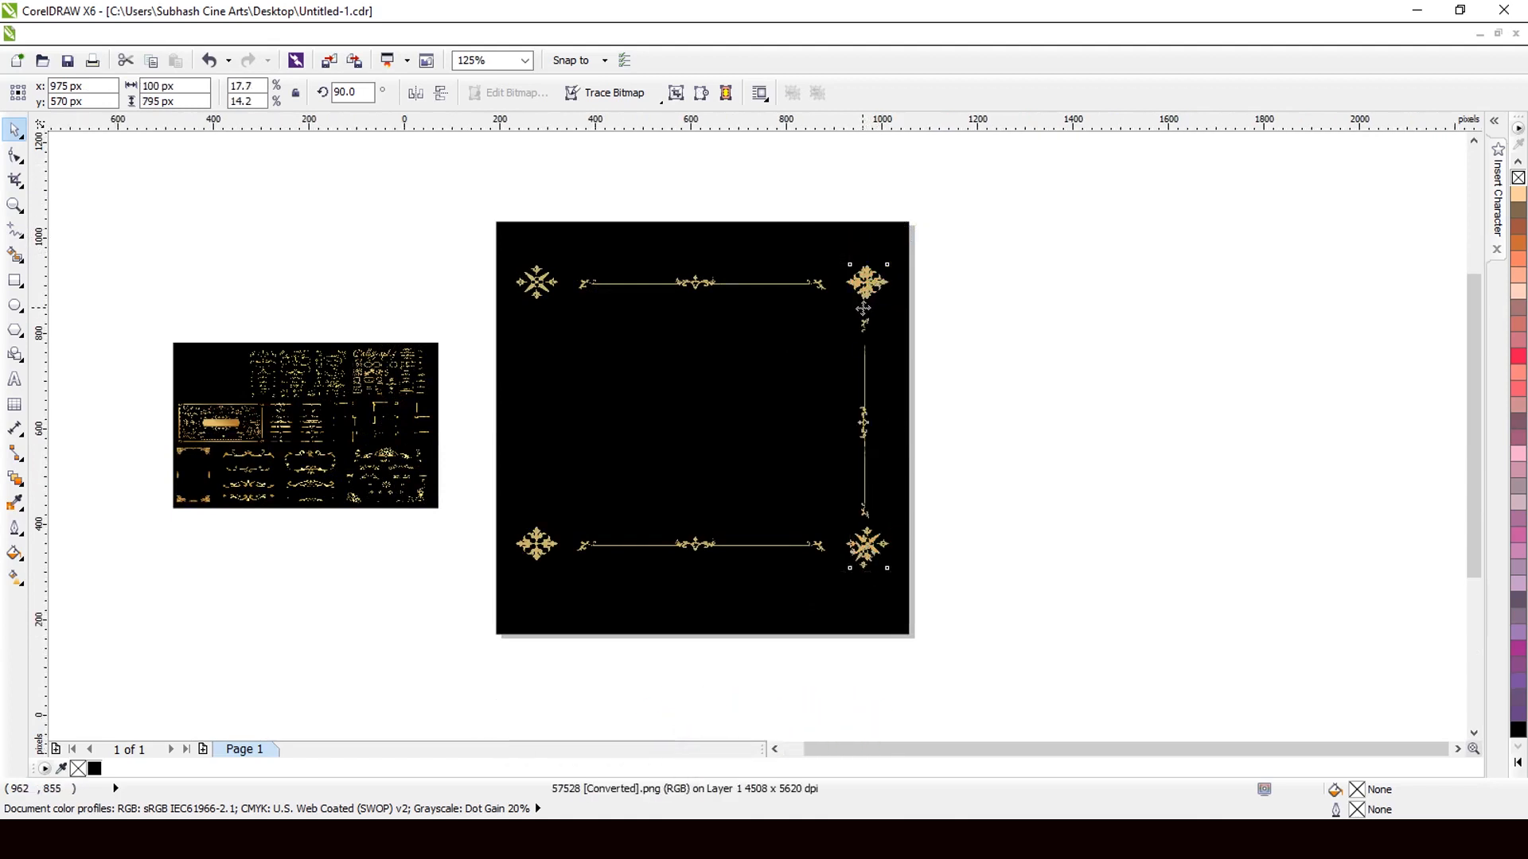
- Crop both end rosettes off the vertical strip with the Shape tool, leaving only its line ornament between the corner rosettes
scroll(876, 262, "up", 2)
left_click(14, 155)
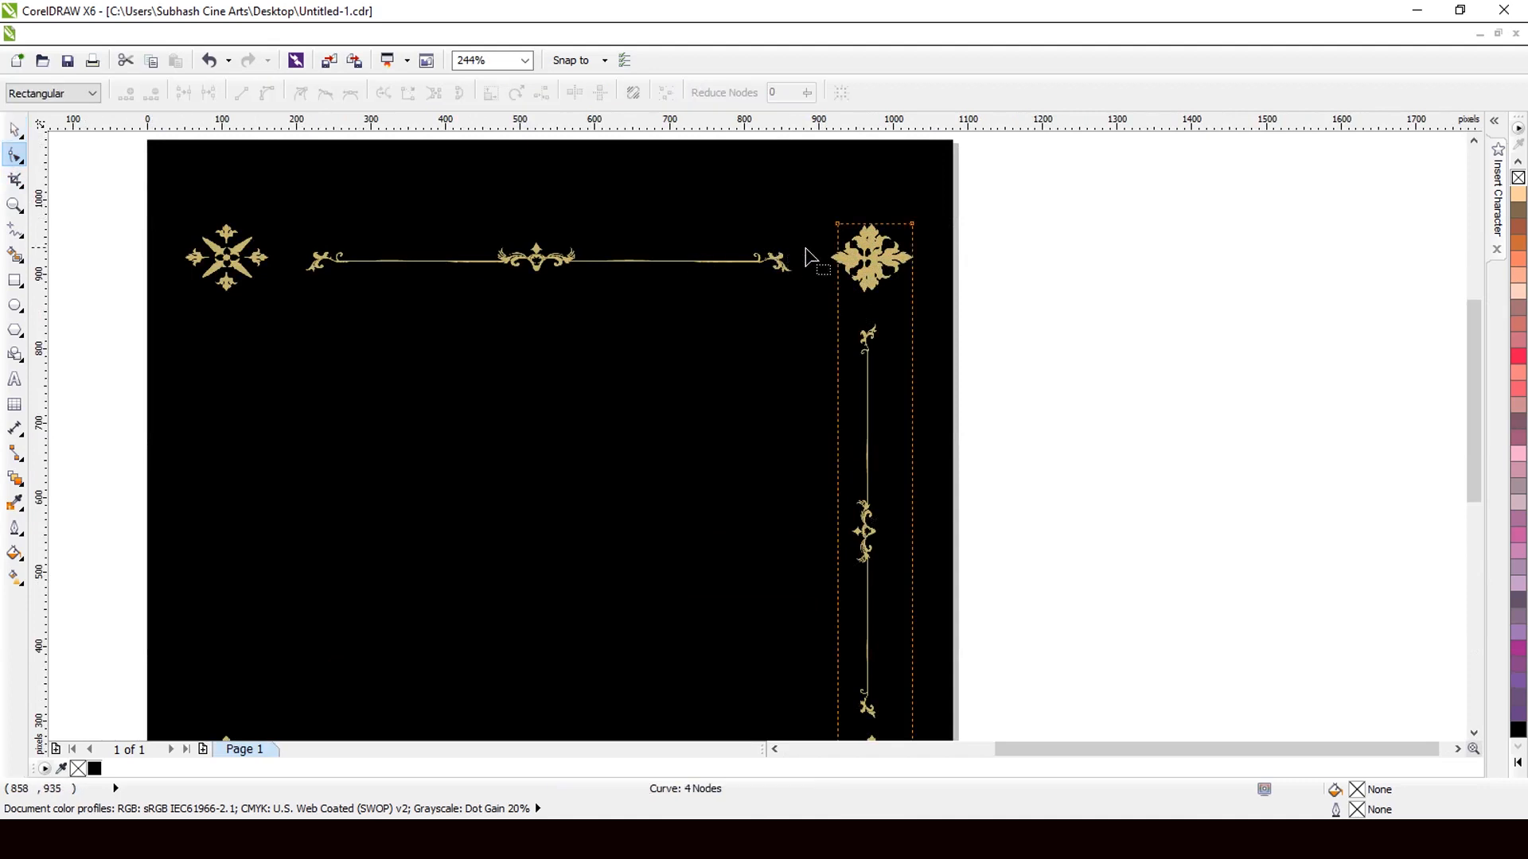
left_click_drag(880, 226, 880, 317)
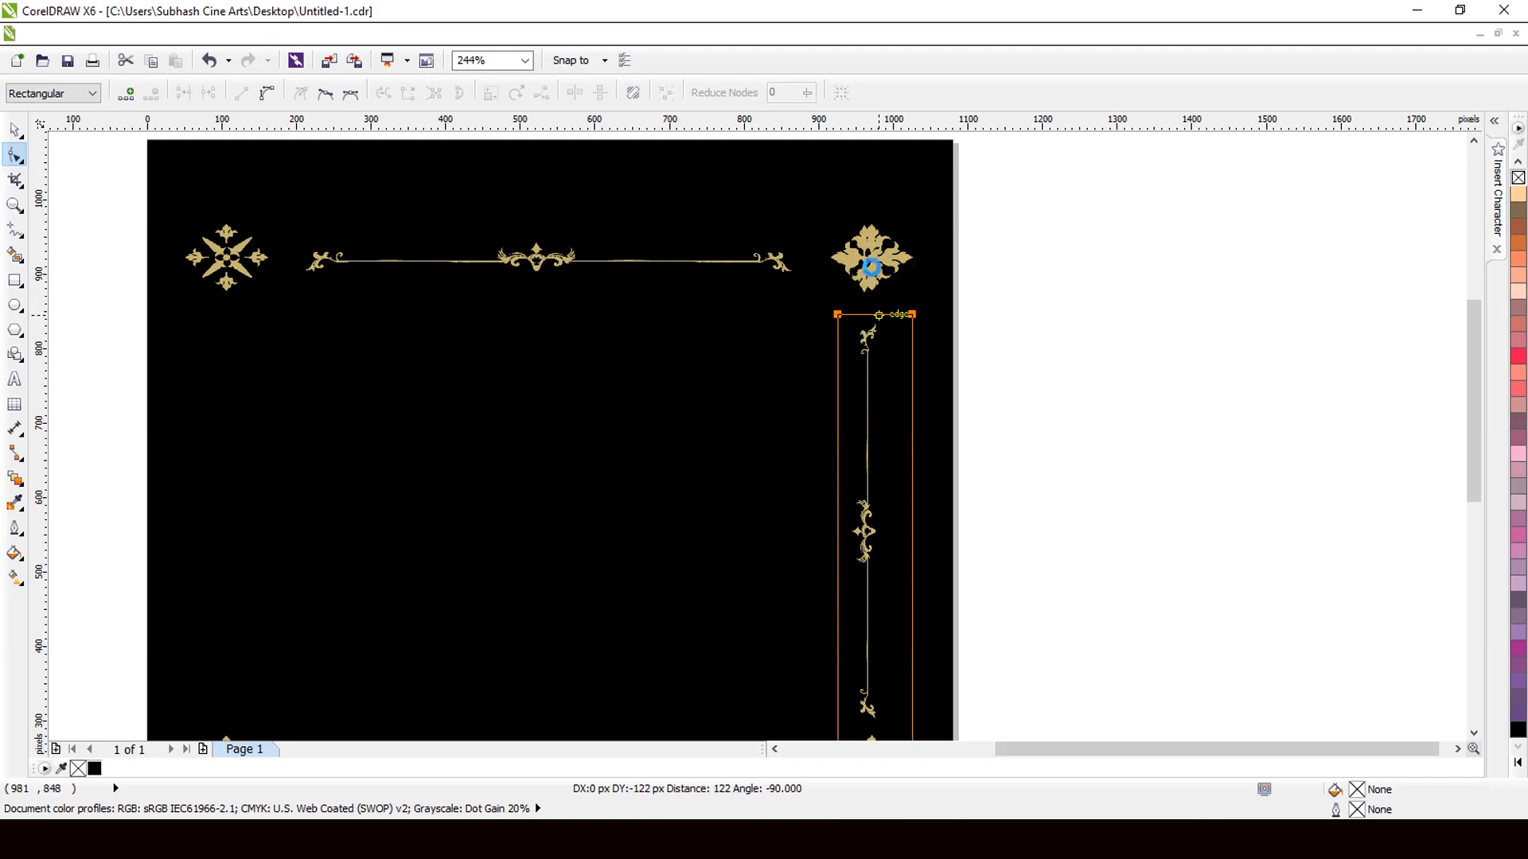
left_click_drag(880, 317, 881, 319)
scroll(880, 323, "down", 3)
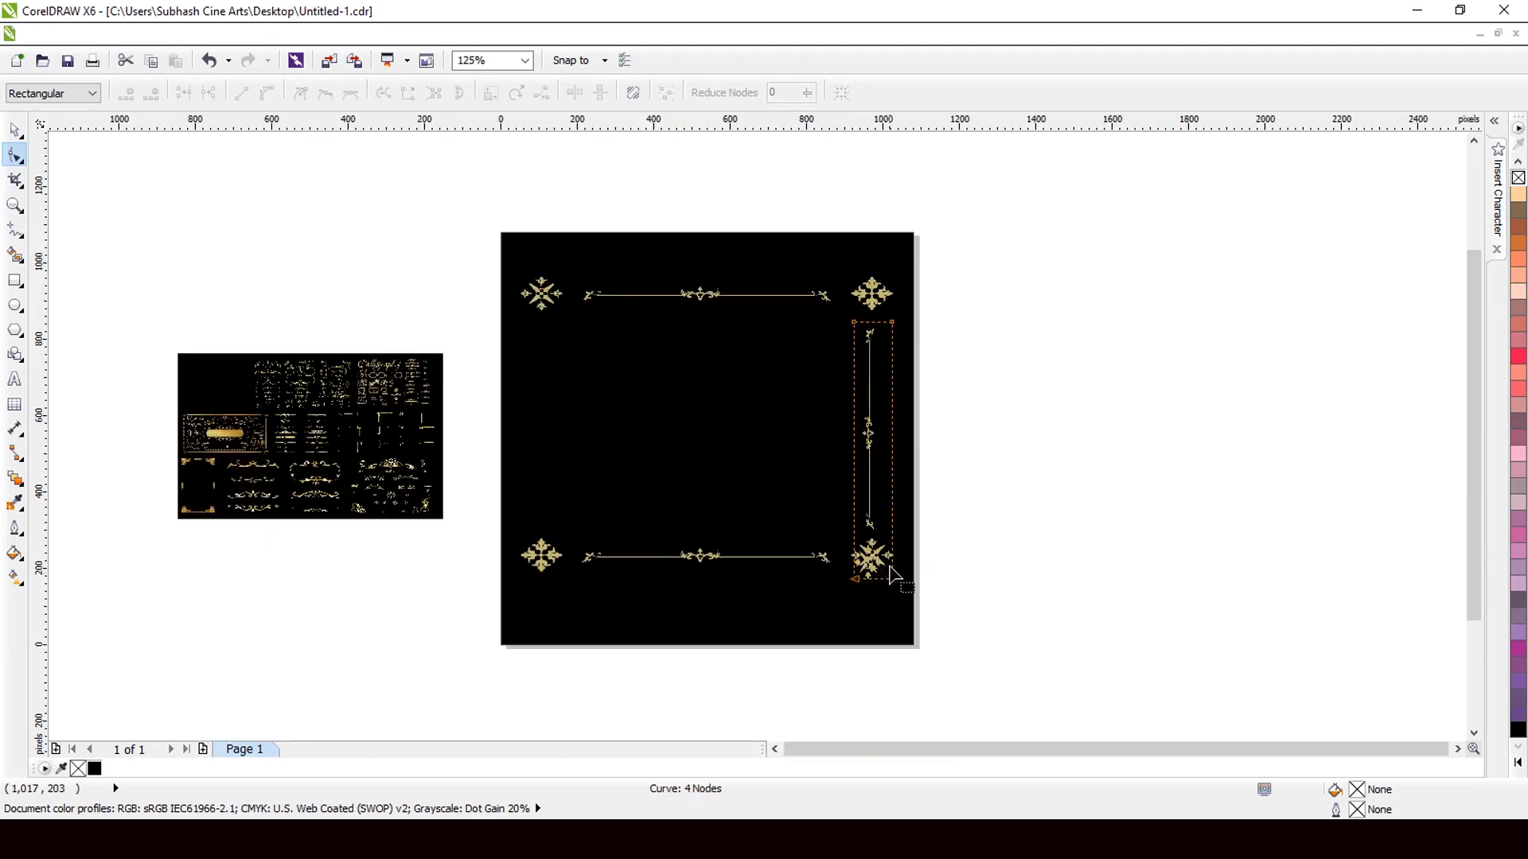
scroll(891, 575, "up", 3)
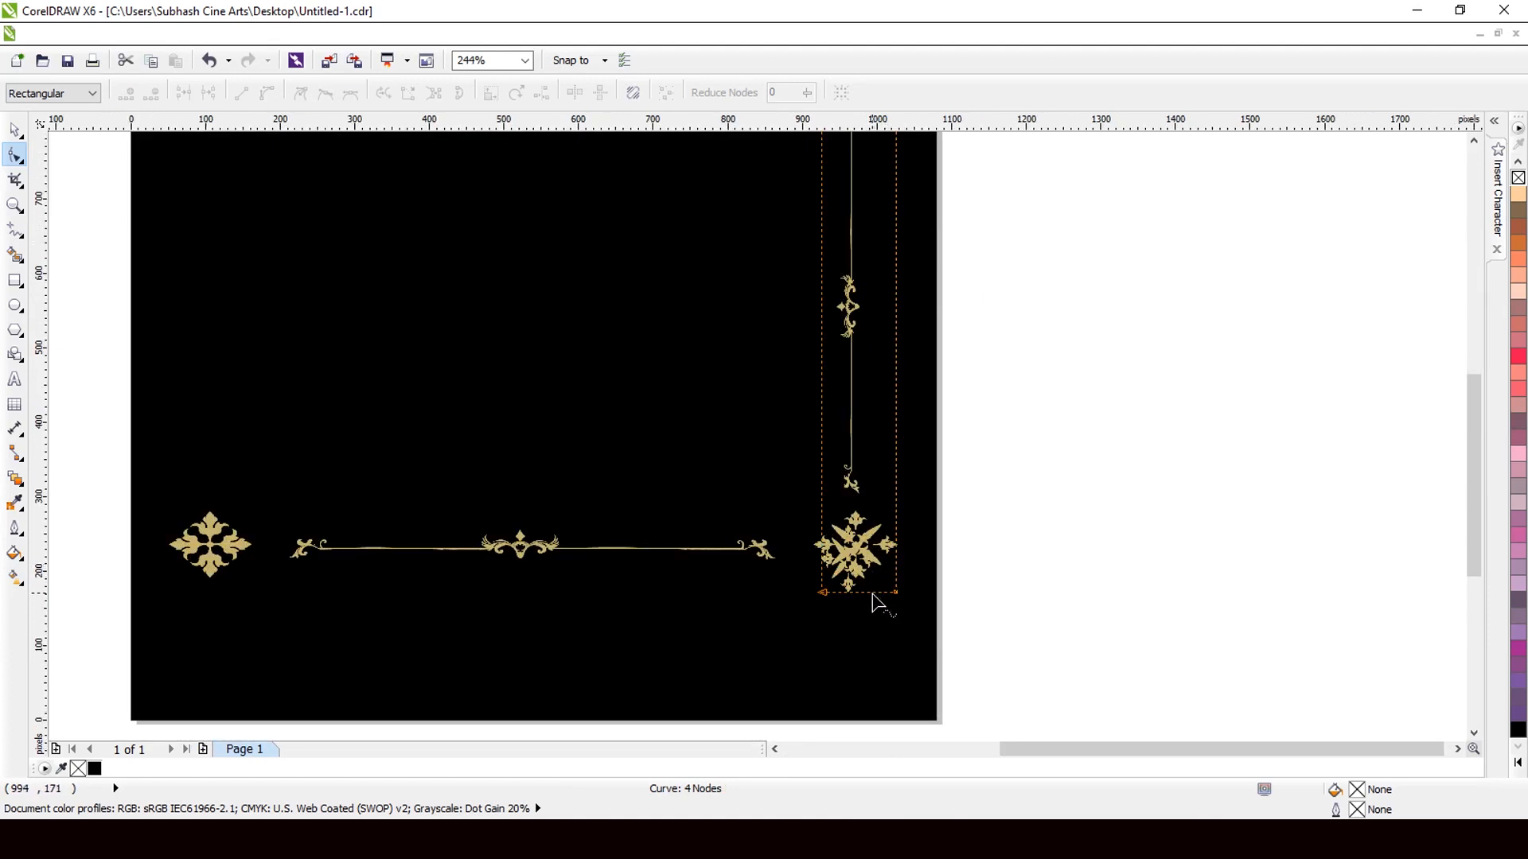
left_click_drag(875, 603, 879, 509)
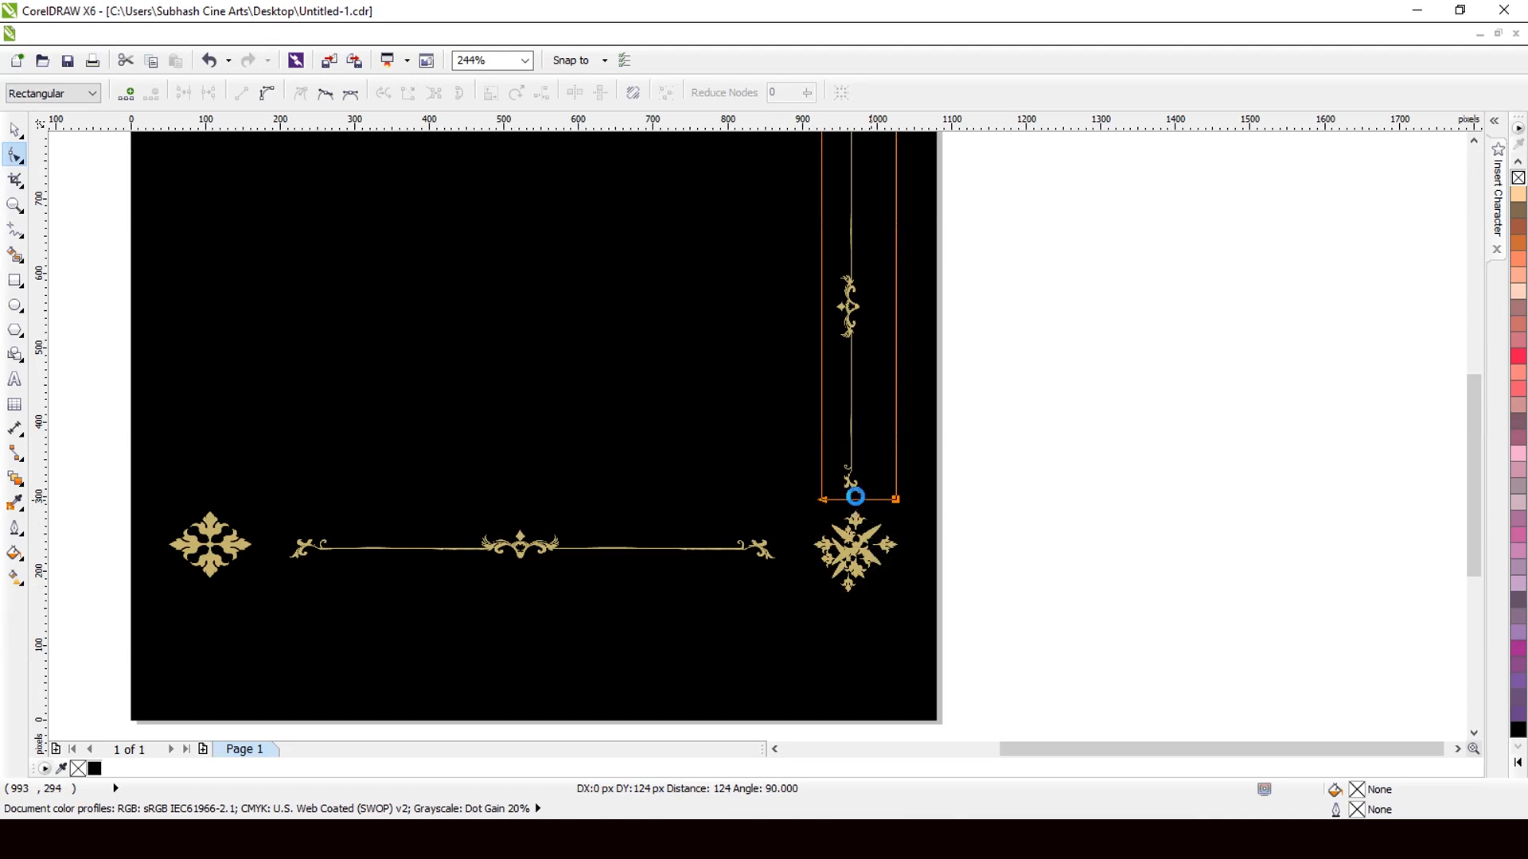
left_click_drag(851, 502, 851, 502)
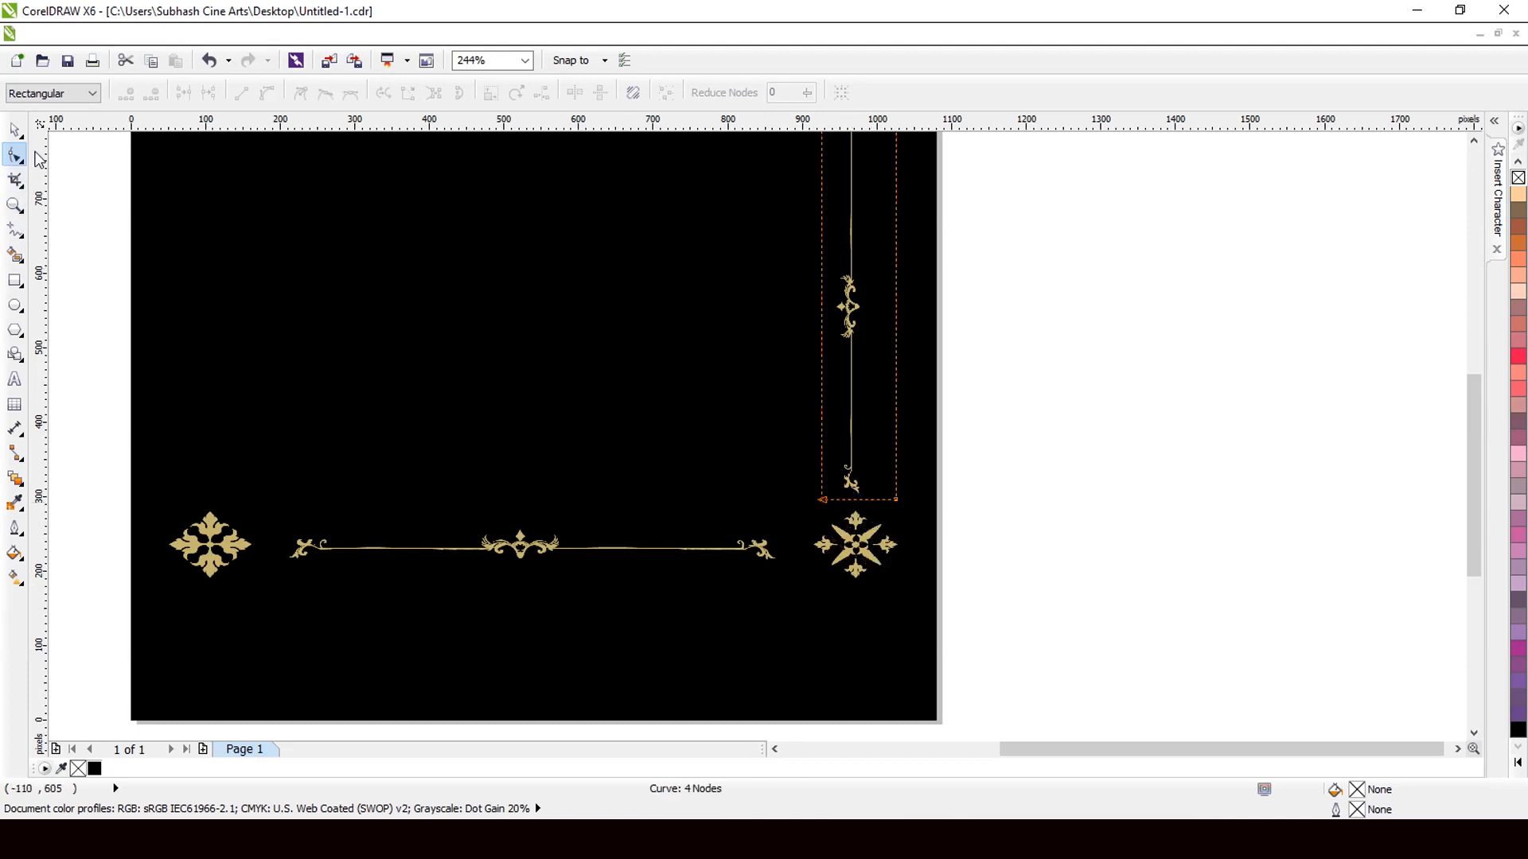
- Duplicate the vertical line ornament straight across to the page's left side at about x 88, y 571 px
left_click(14, 135)
scroll(850, 363, "down", 1)
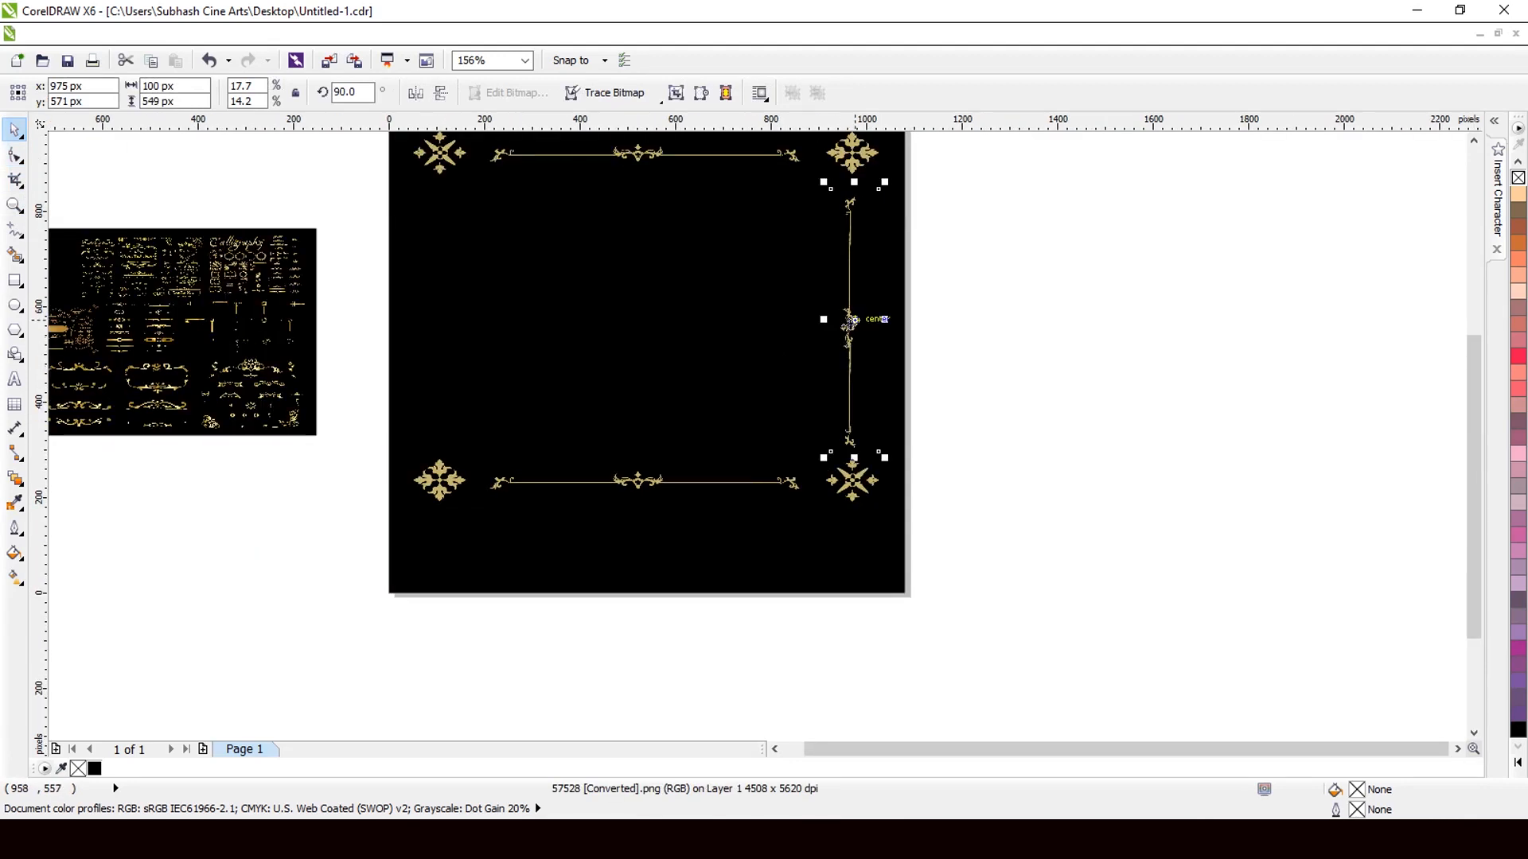
left_click_drag(850, 319, 432, 343)
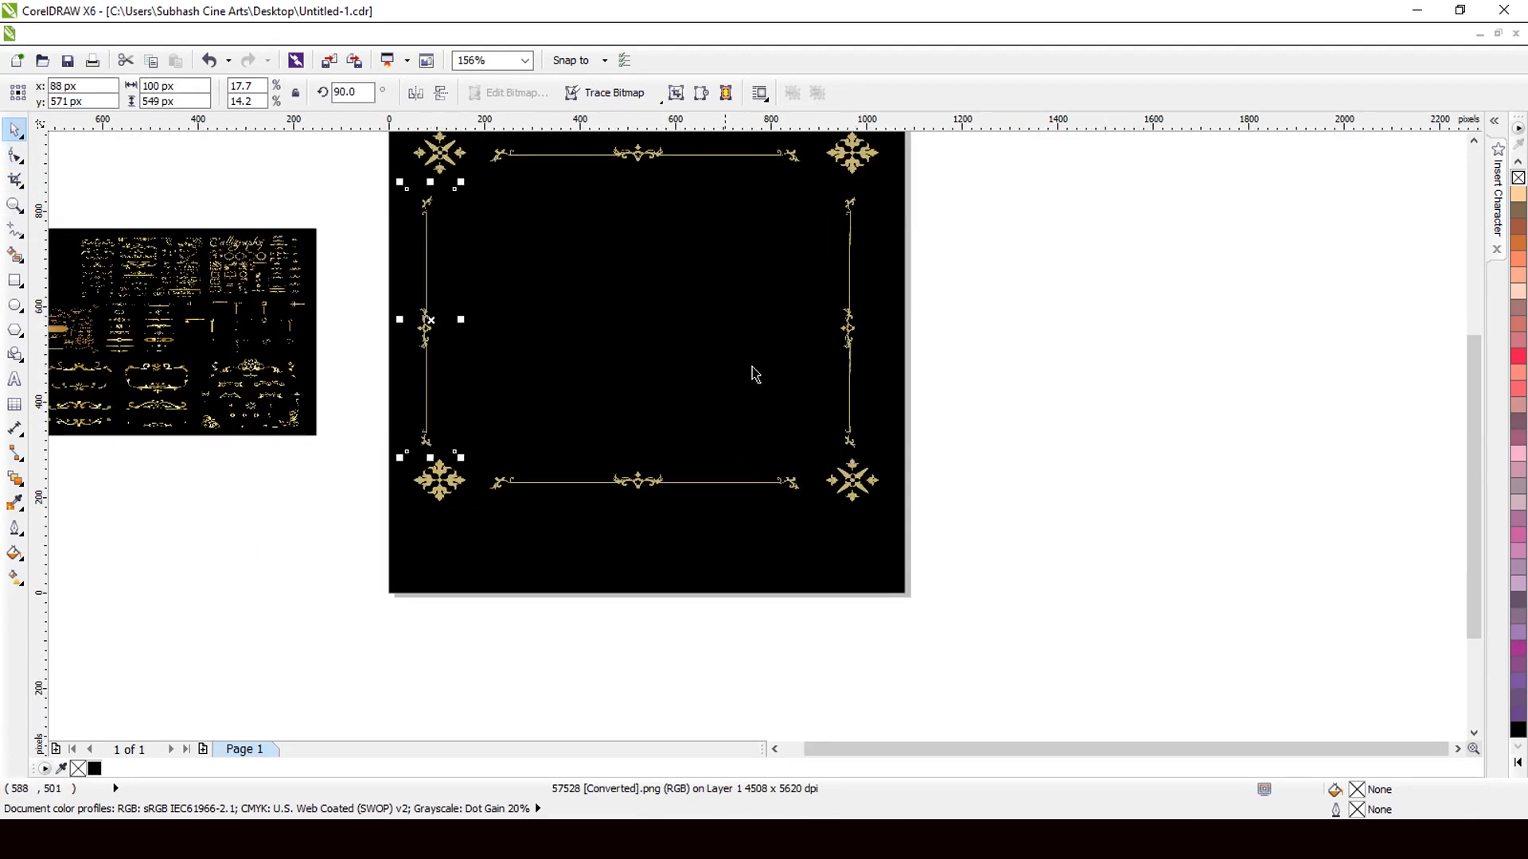
- Select all four border pieces on the black page and delete them
scroll(753, 372, "down", 3)
scroll(587, 331, "up", 2)
left_click_drag(1090, 153, 556, 547)
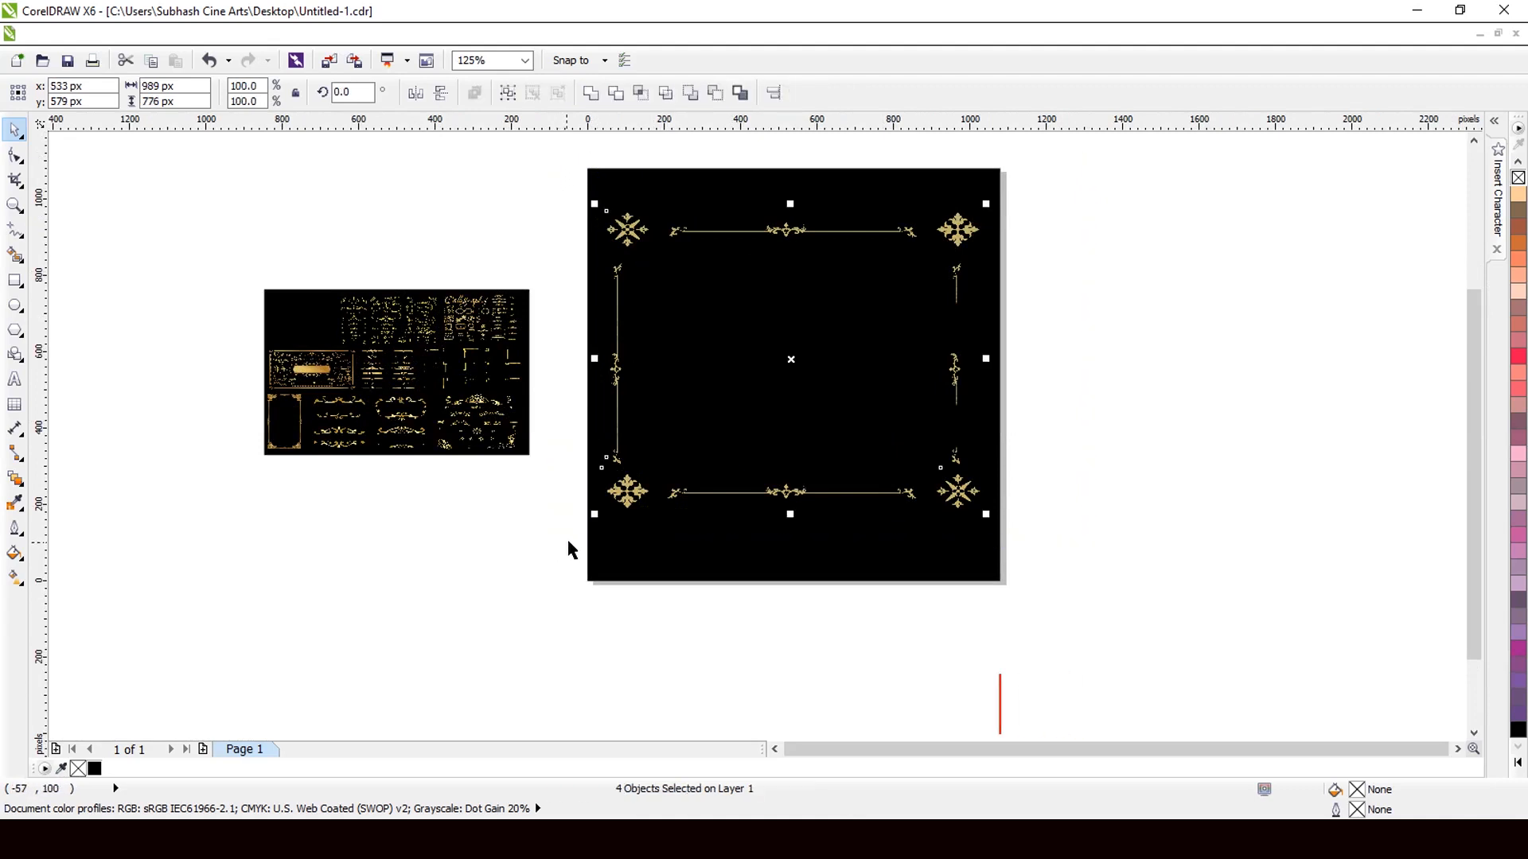
key("Delete")
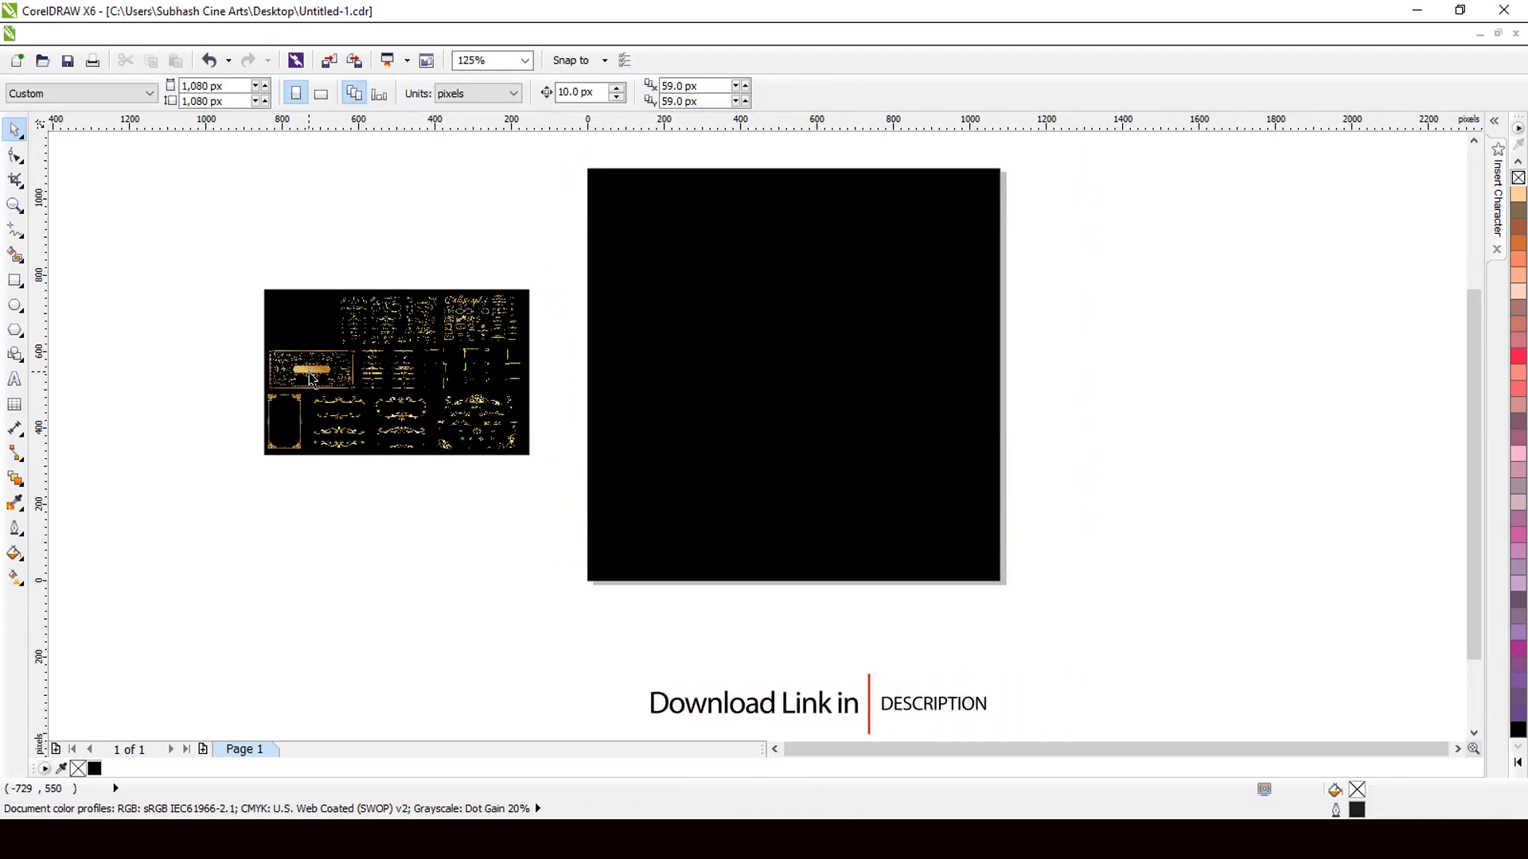
- Place the sheet's framed ornament bitmap with the gold banner at the centre of the black page, about 857 by 395 px
left_click_drag(310, 368, 969, 566)
scroll(774, 333, "up", 4)
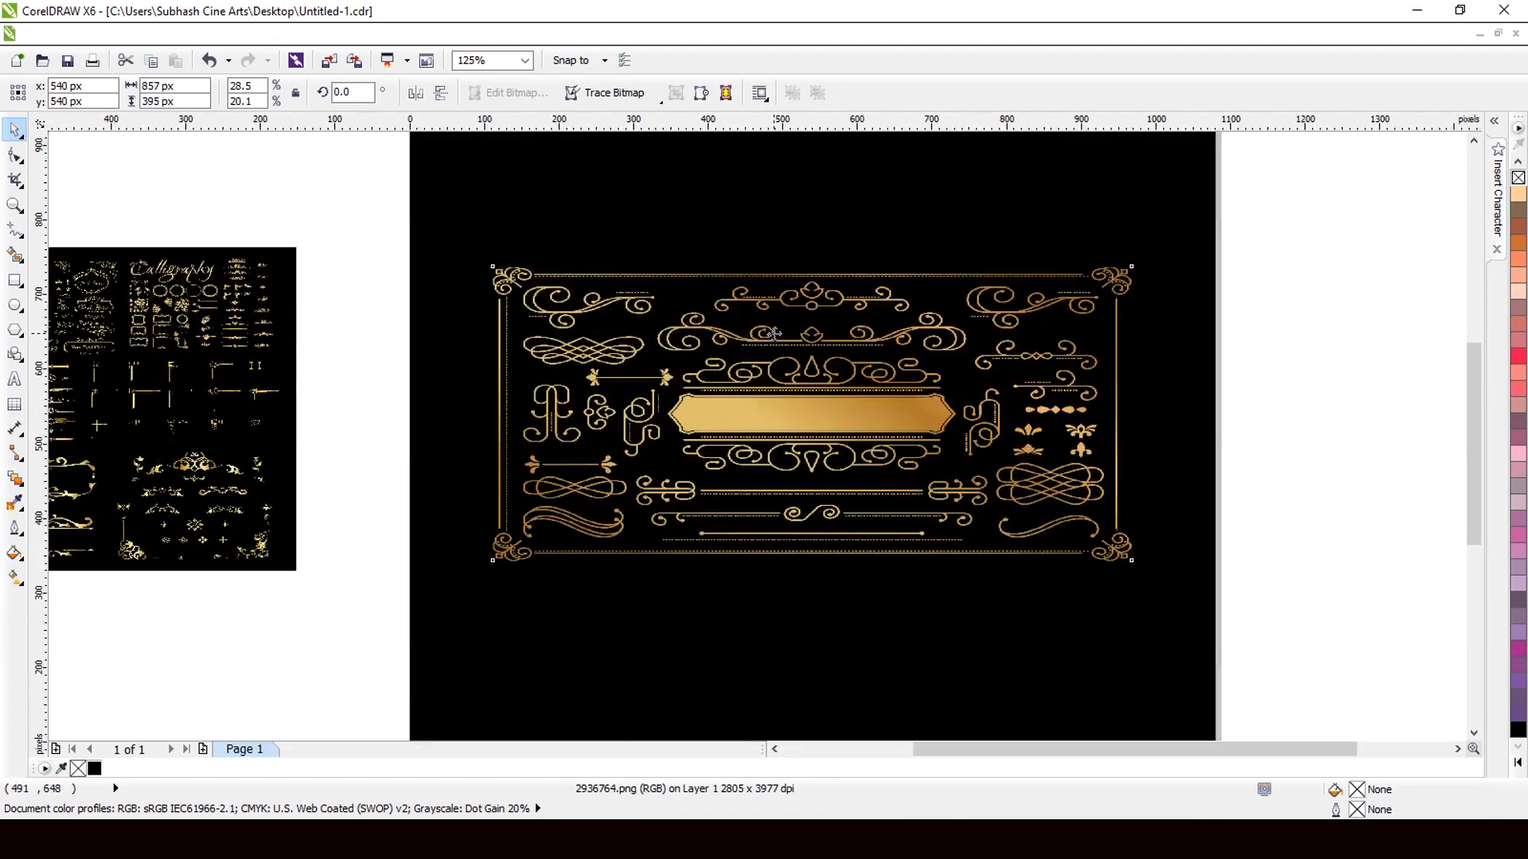
scroll(774, 333, "down", 2)
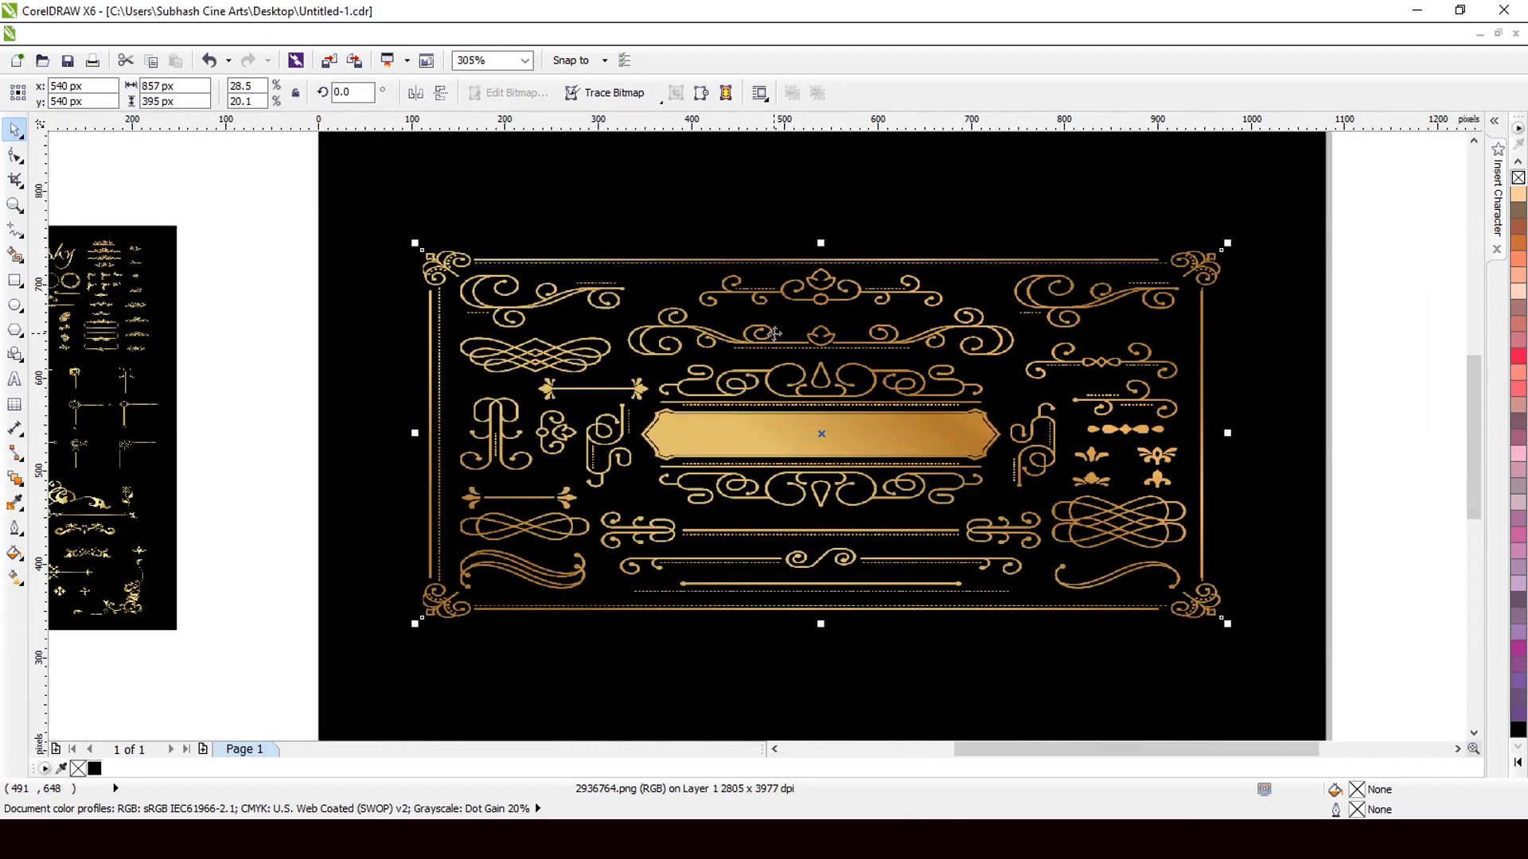
scroll(820, 517, "down", 2)
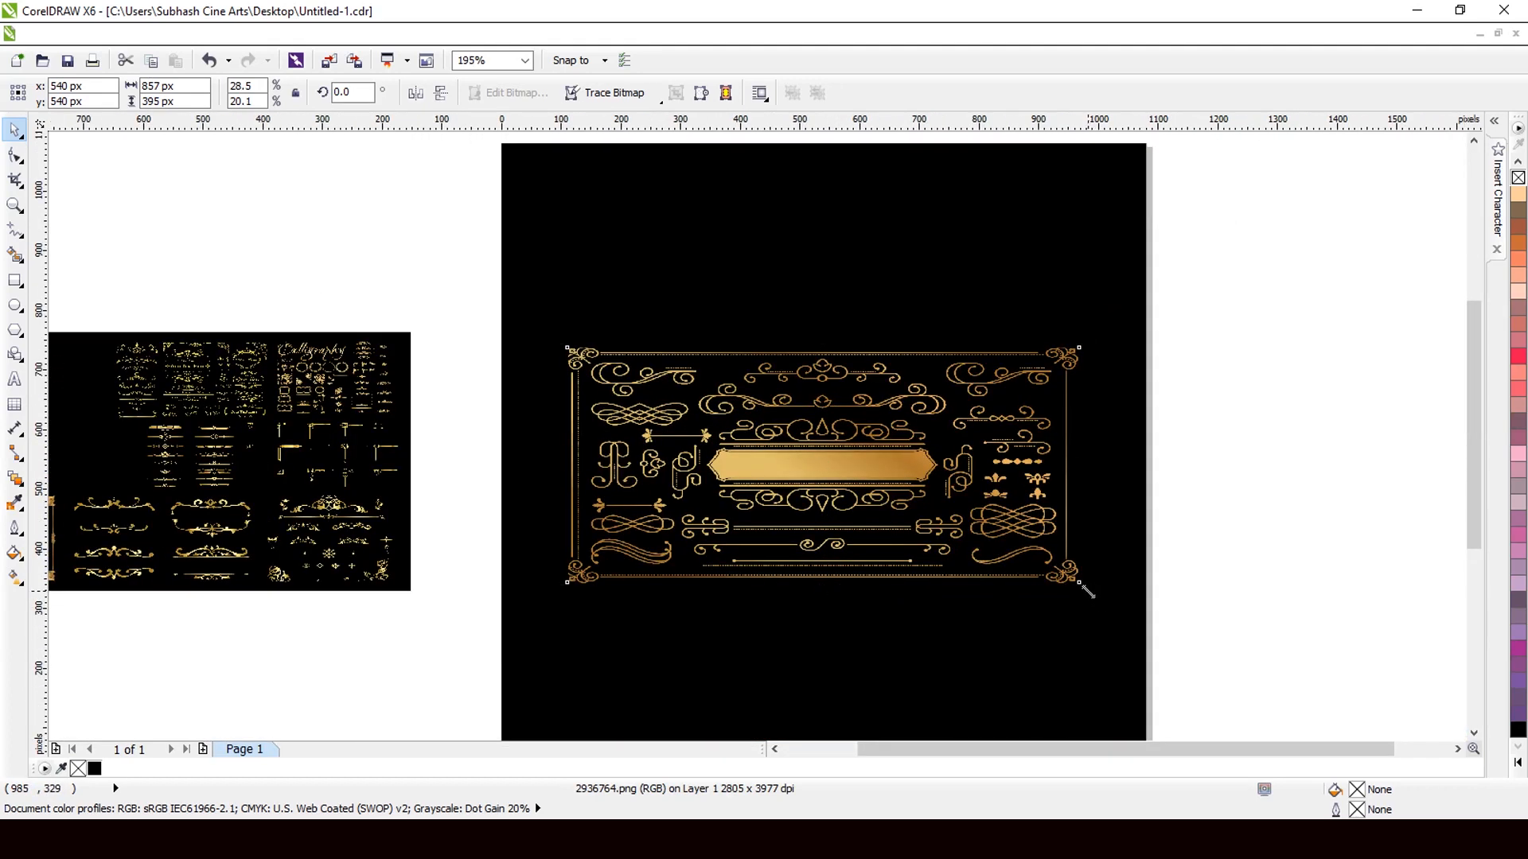
- Enlarge the framed gold-banner bitmap about its centre to about 975 by 449 px
left_click_drag(1086, 591, 1118, 631)
scroll(1118, 354, "up", 2)
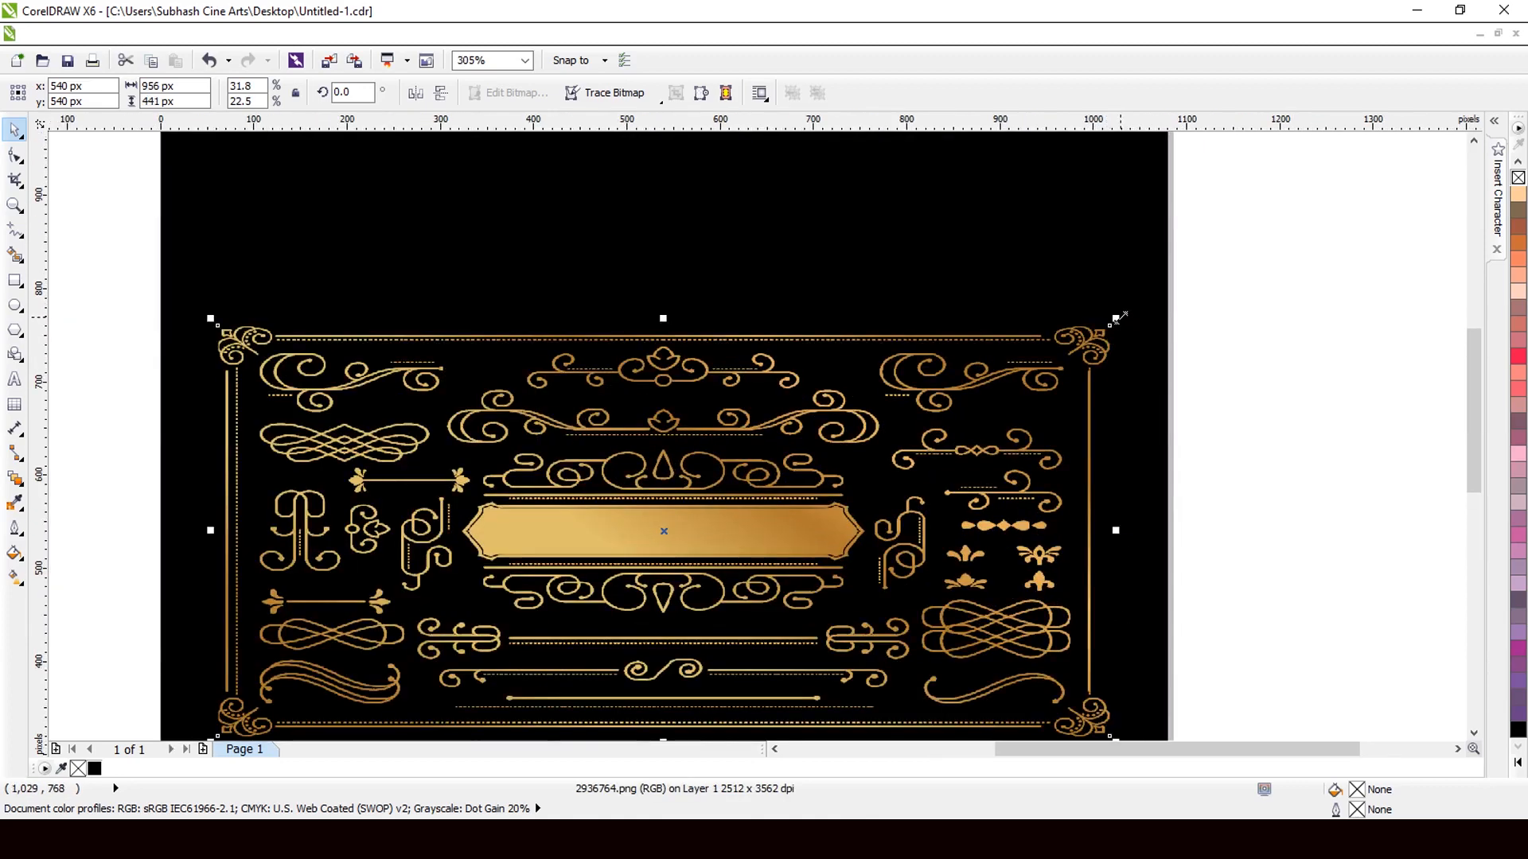
left_click_drag(1123, 315, 1129, 317)
scroll(965, 316, "down", 2)
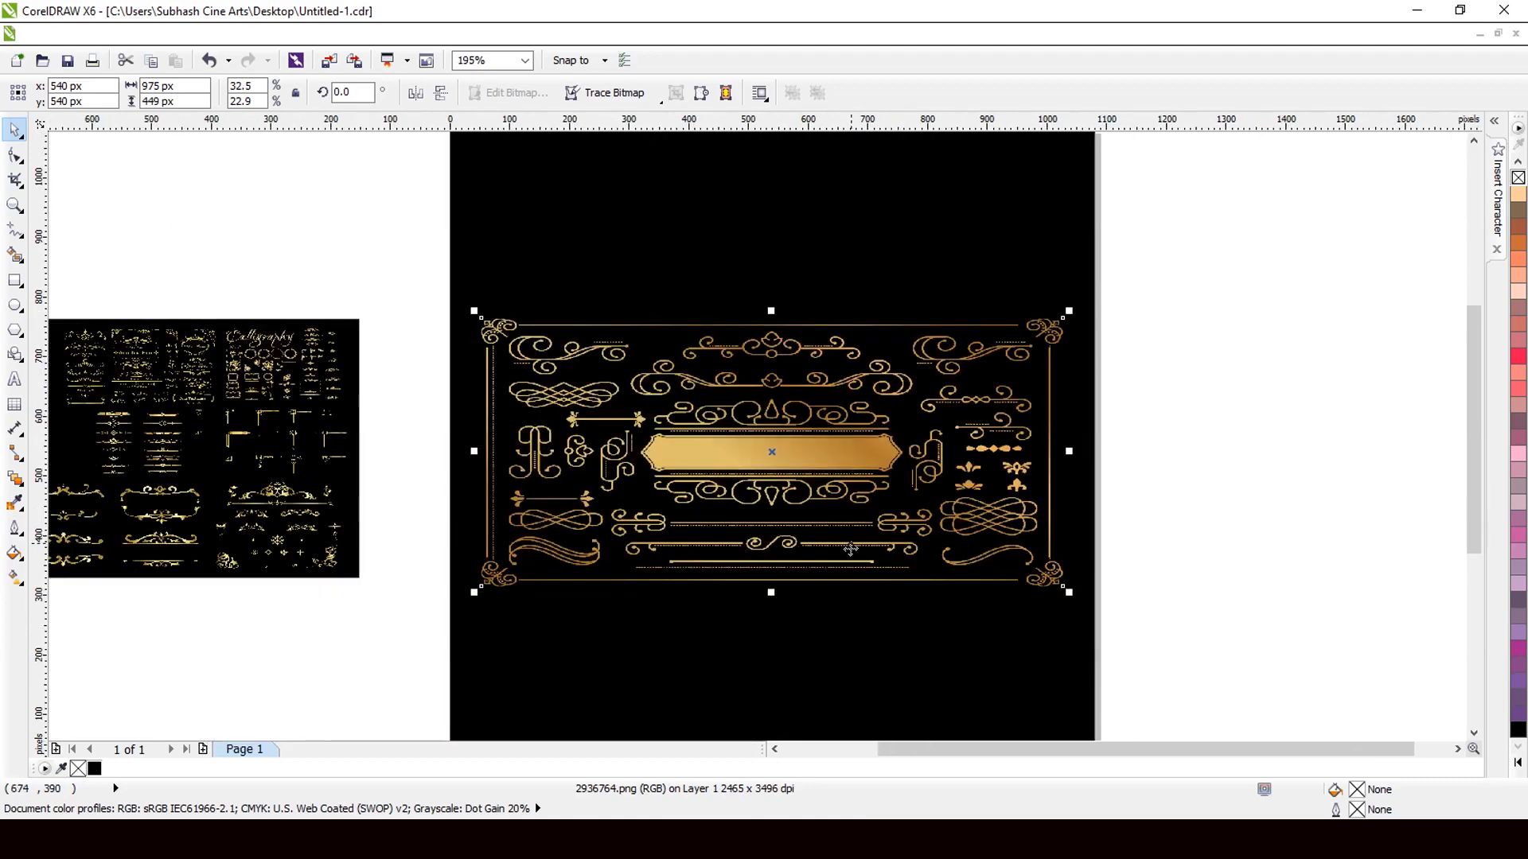
left_click(1128, 482)
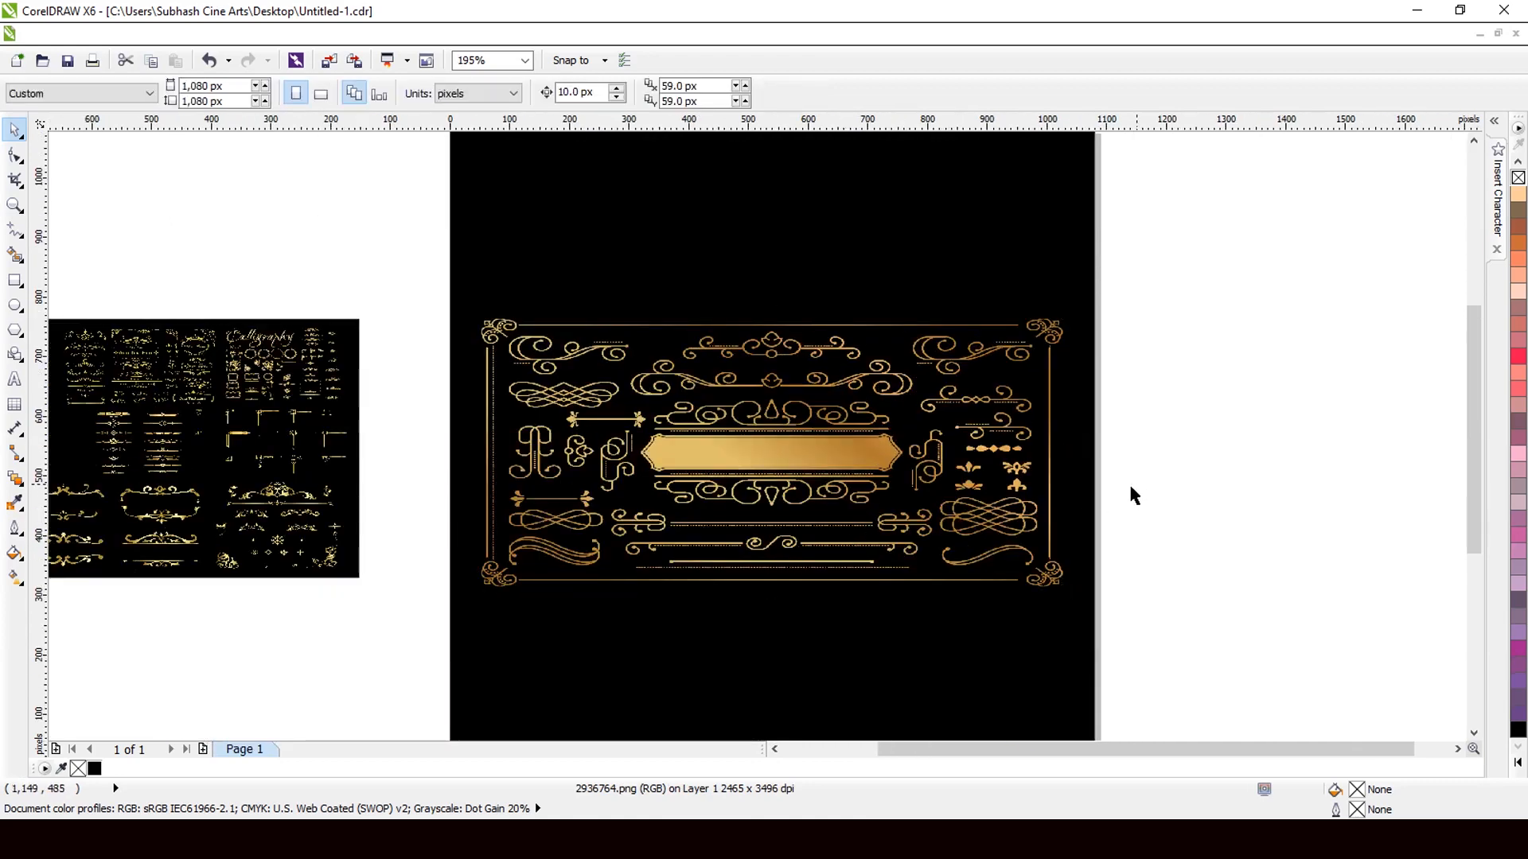
- Delete the framed gold-banner ornament bitmap from the black page
left_click(658, 525)
scroll(604, 476, "up", 2)
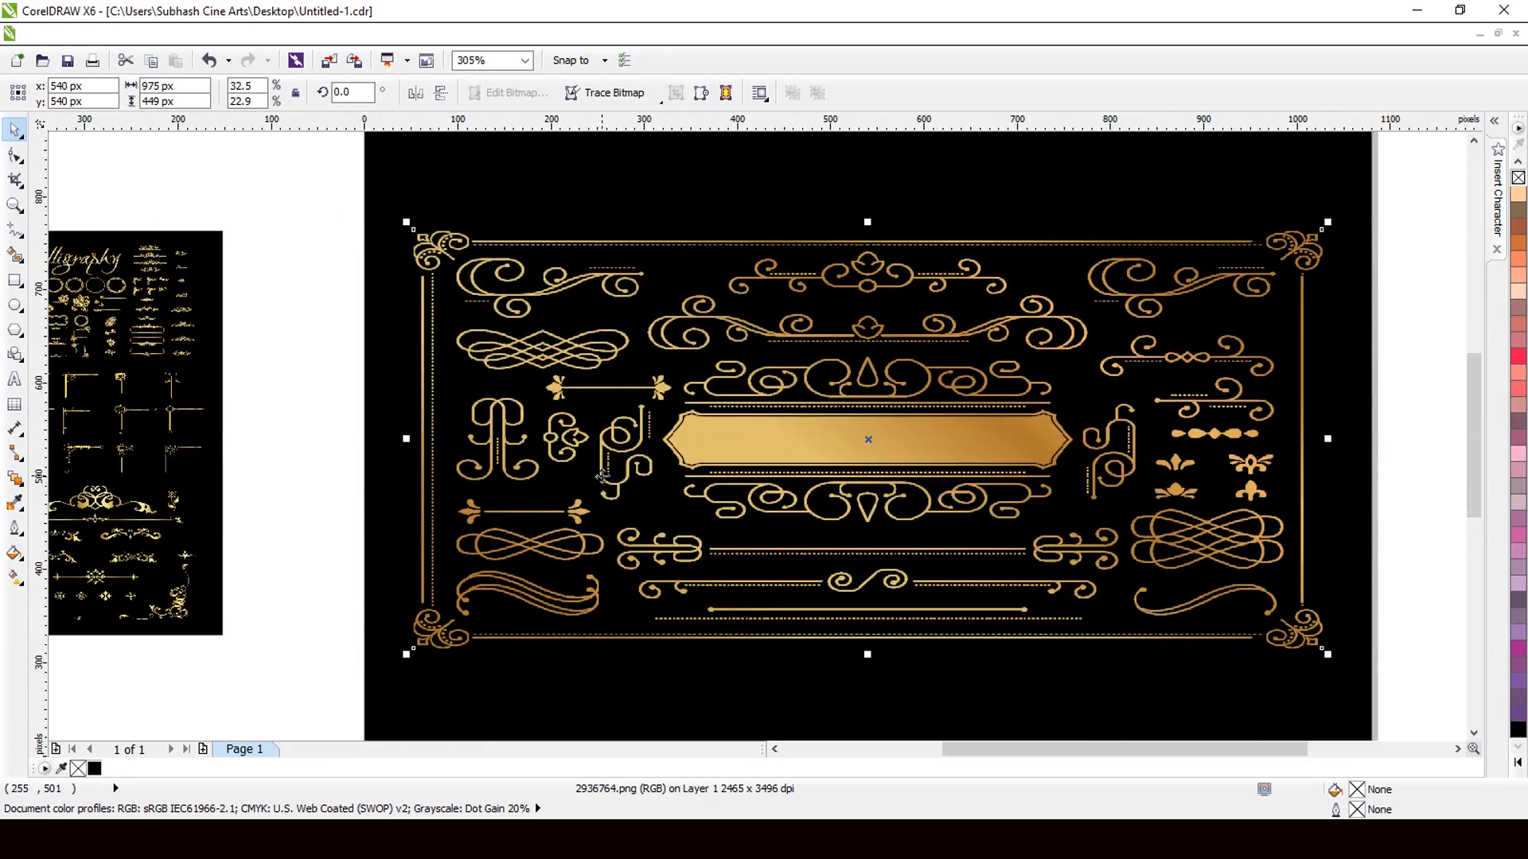
key("Delete")
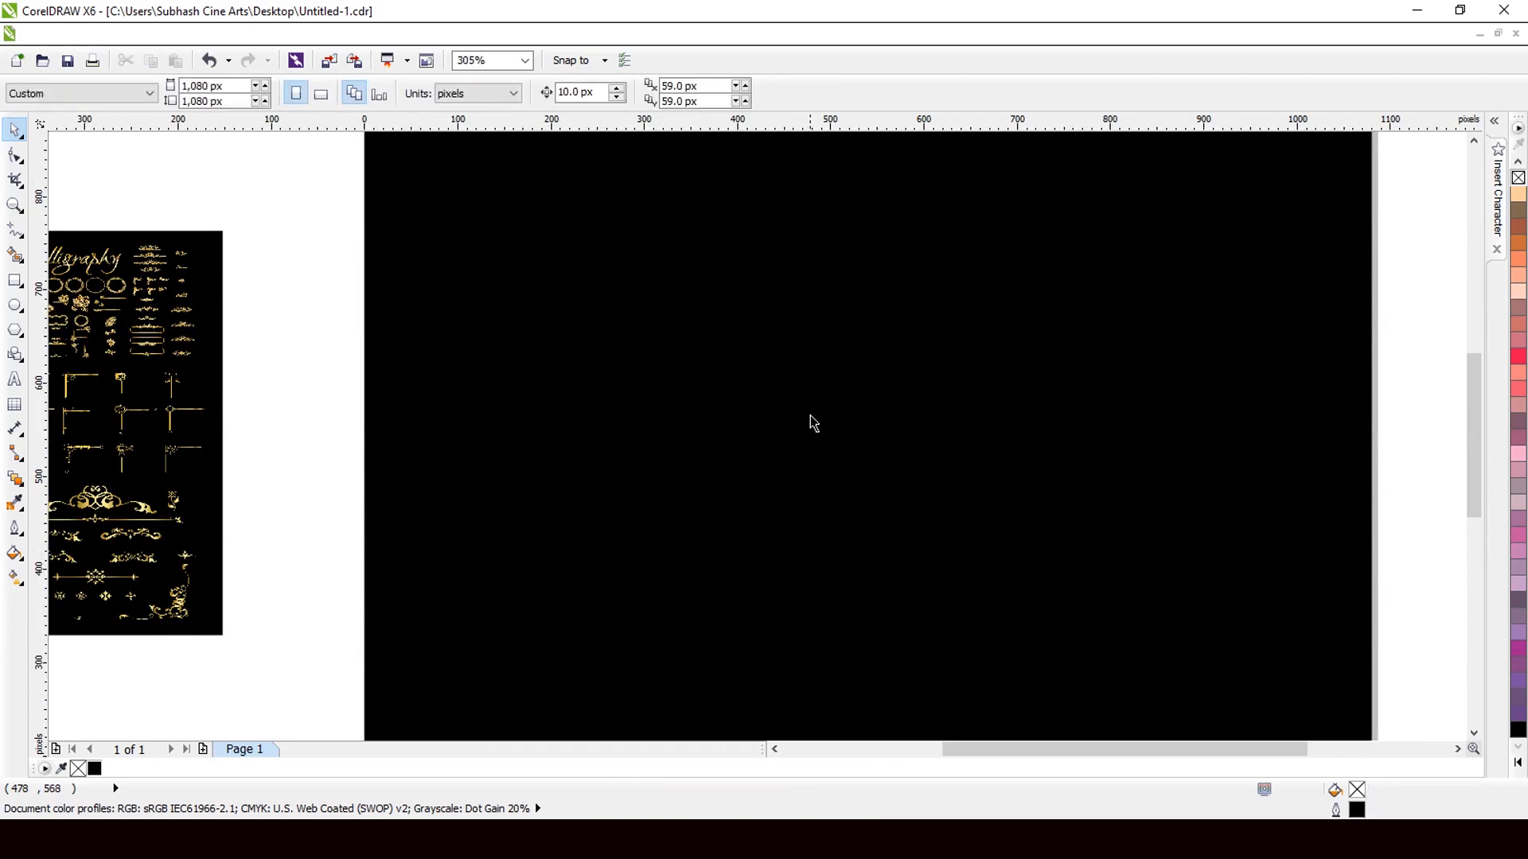
- Place the sheet's "Your Text Here" ornament bitmap on the black page and stretch it vertically to about 887 by 526 px
scroll(810, 415, "down", 3)
left_click_drag(391, 380, 1058, 599)
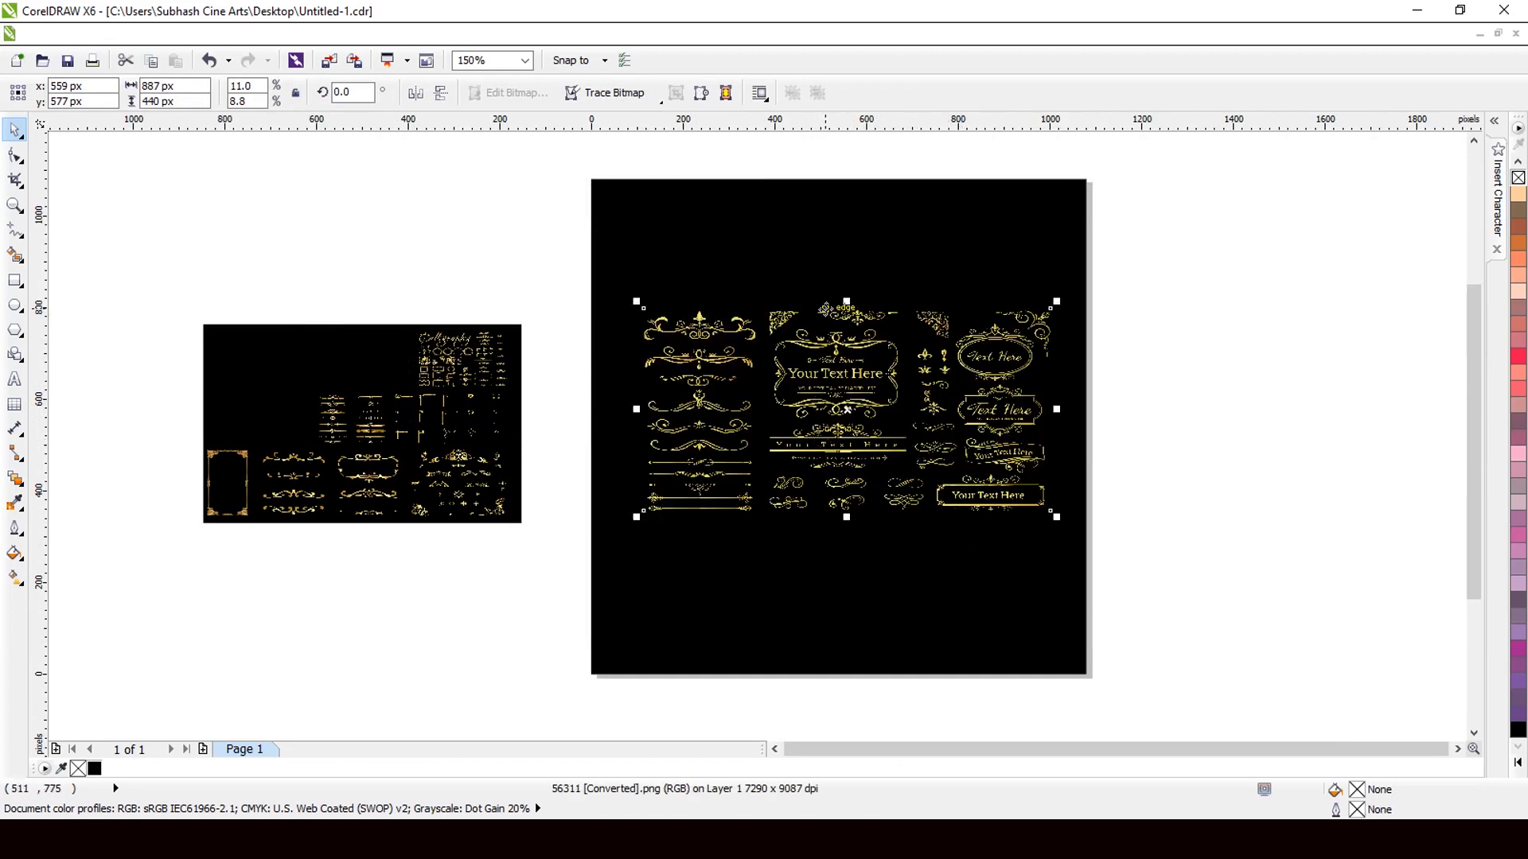
scroll(824, 307, "up", 2)
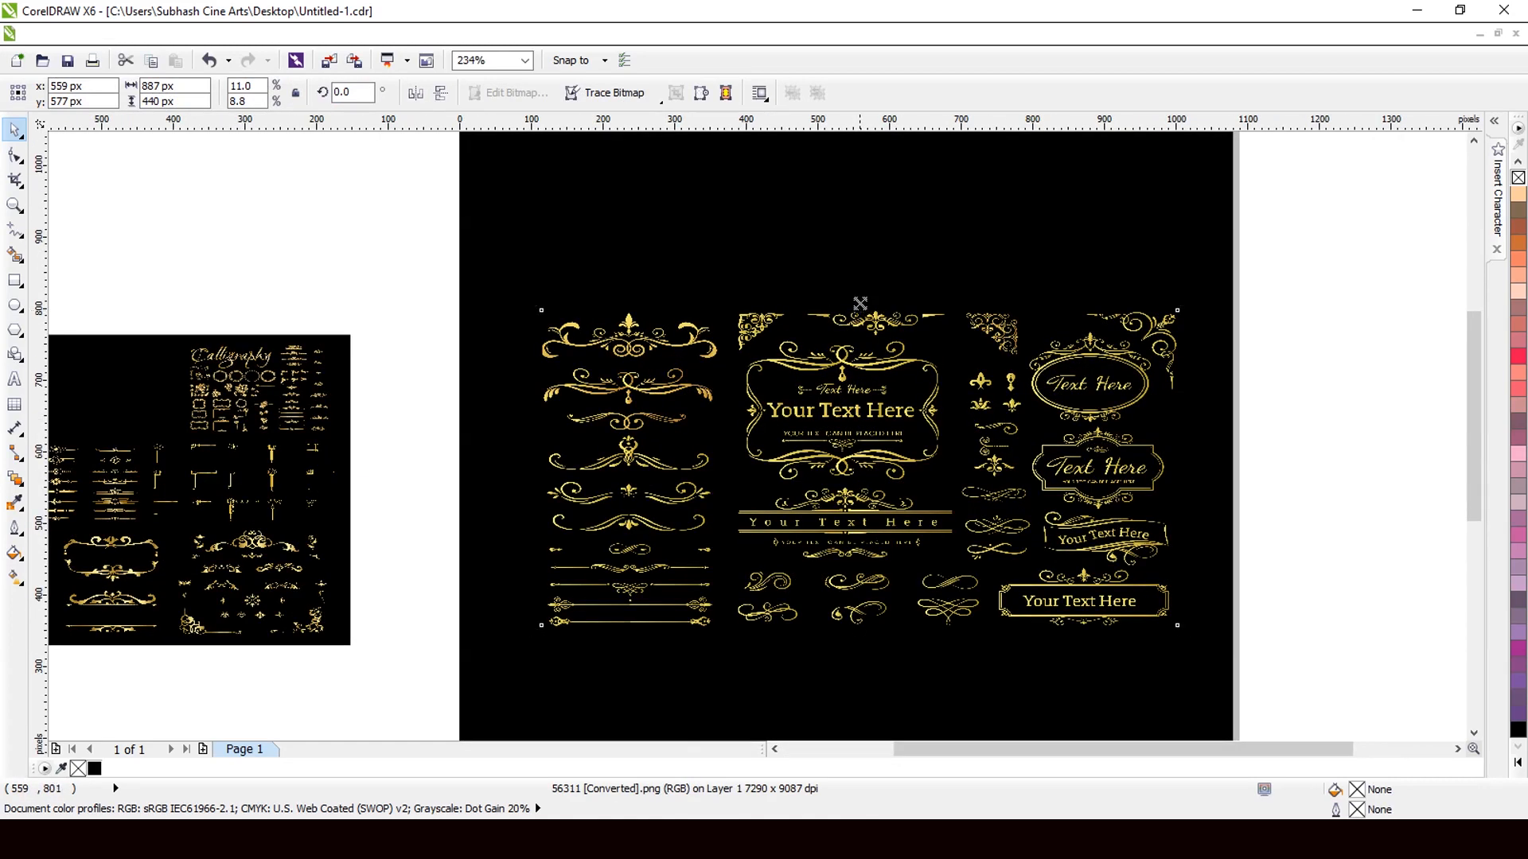
left_click_drag(859, 303, 859, 272)
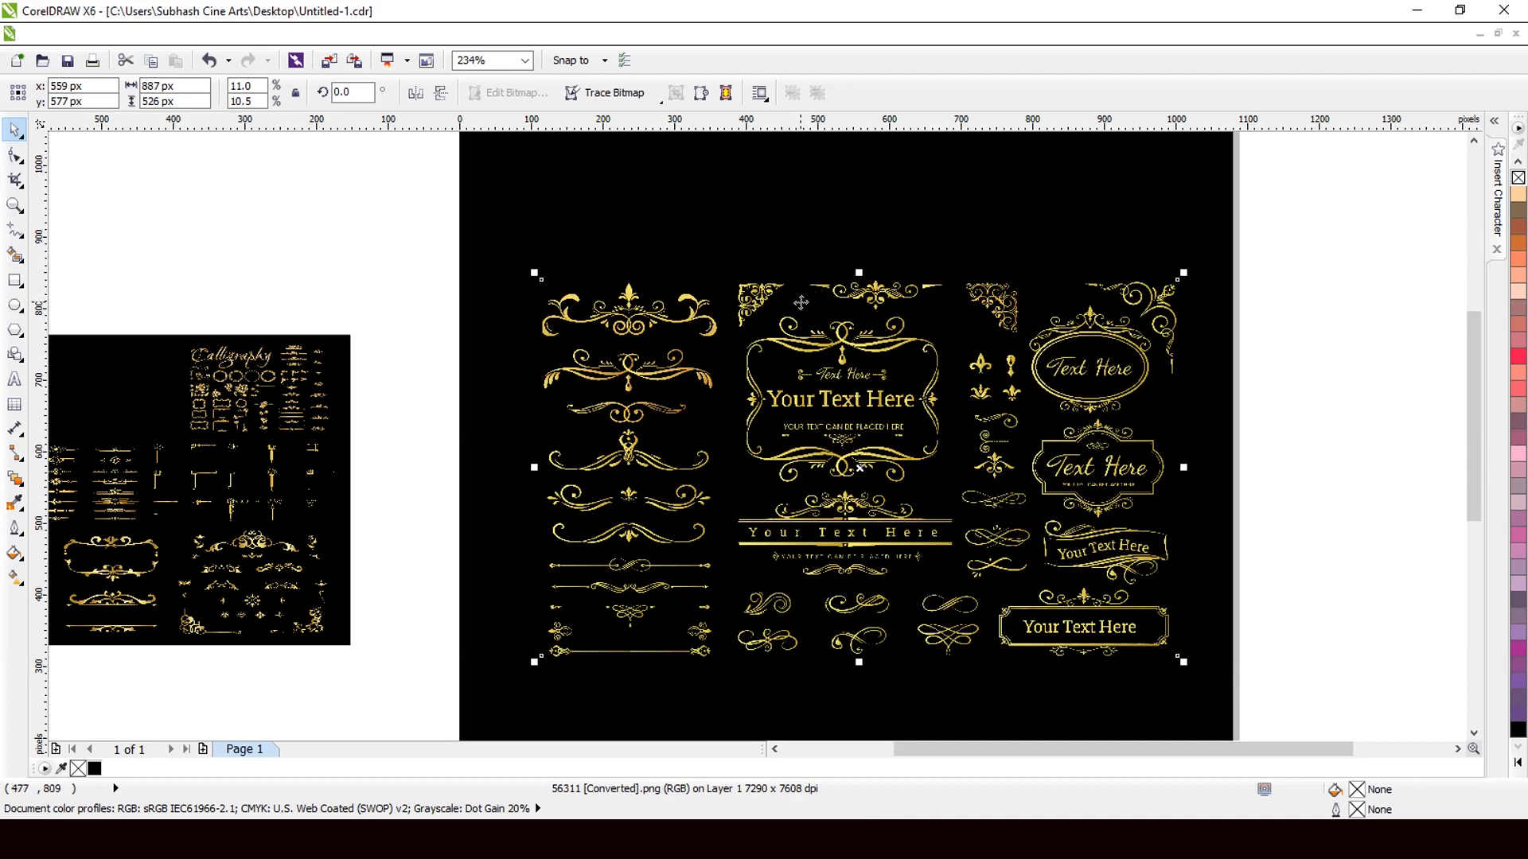
scroll(734, 313, "down", 2)
scroll(614, 383, "down", 1)
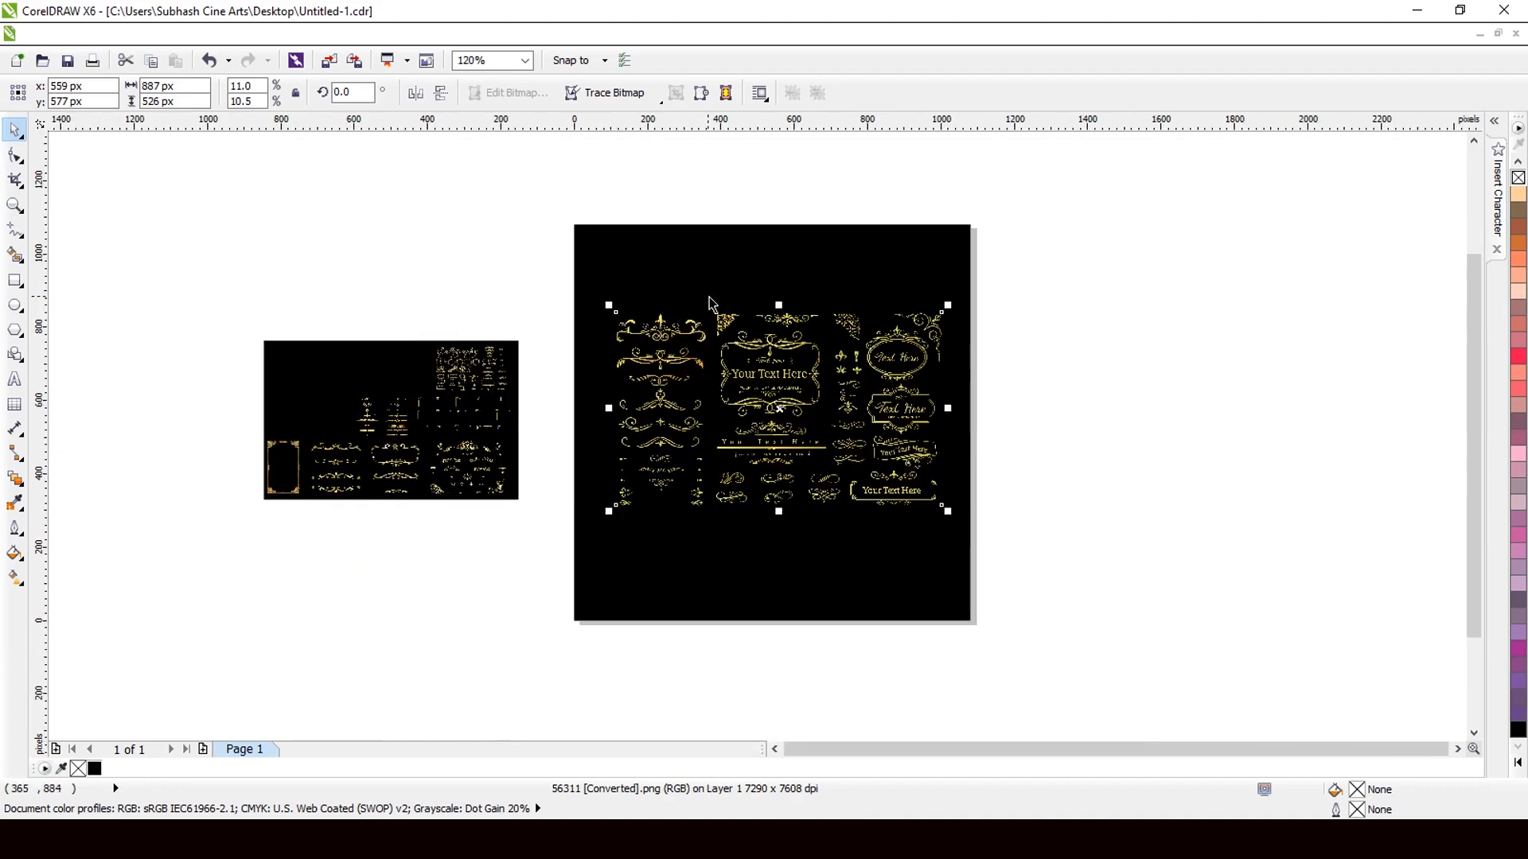
scroll(707, 306, "up", 1)
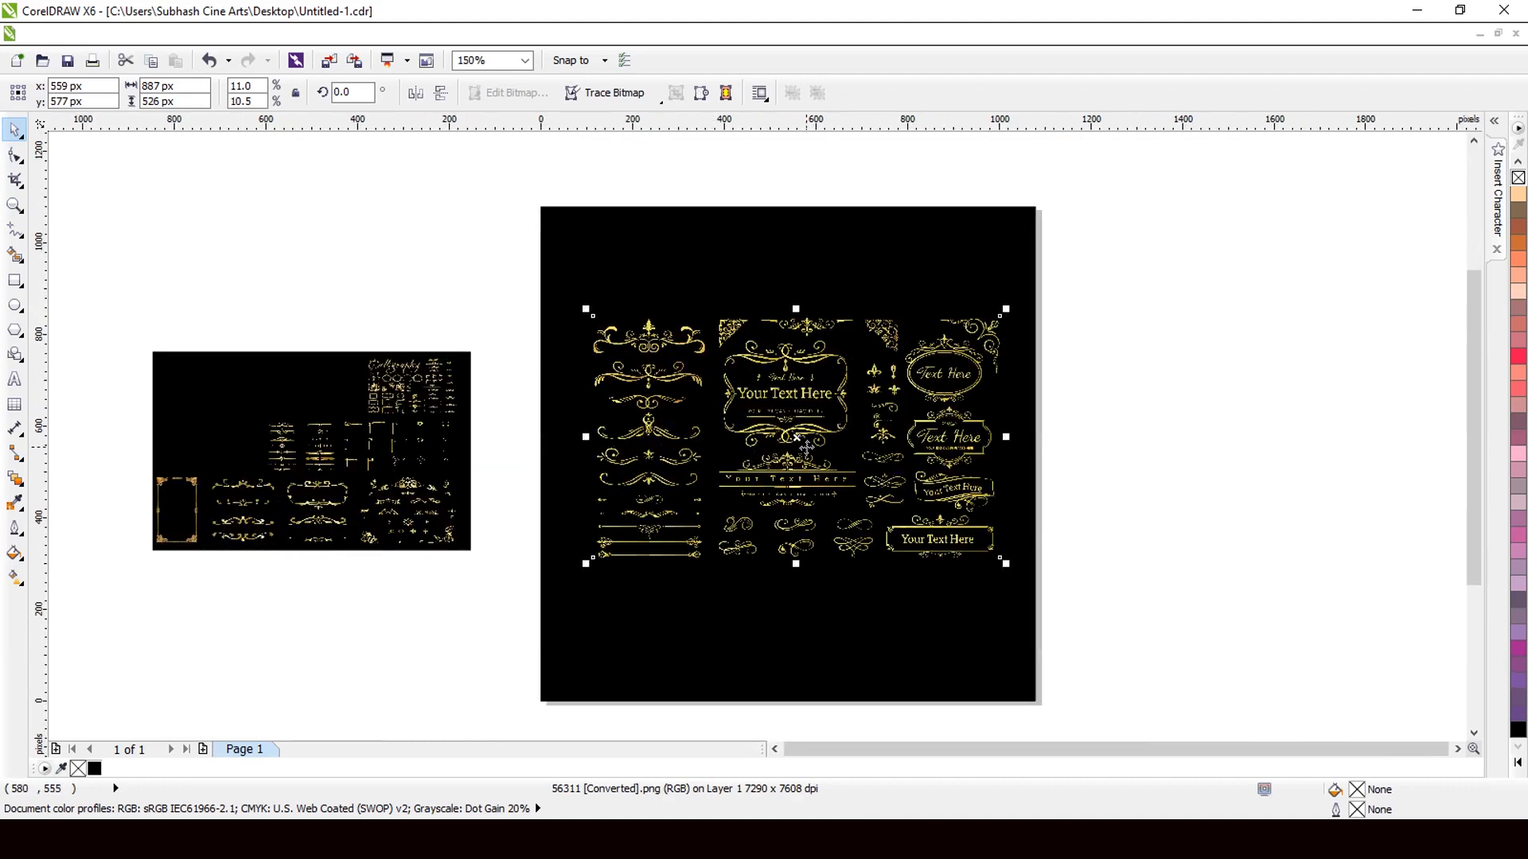
- Duplicate the "Your Text Here" ornament bitmap beside the page's right edge and select the copy on the page
left_click_drag(803, 448, 1298, 399)
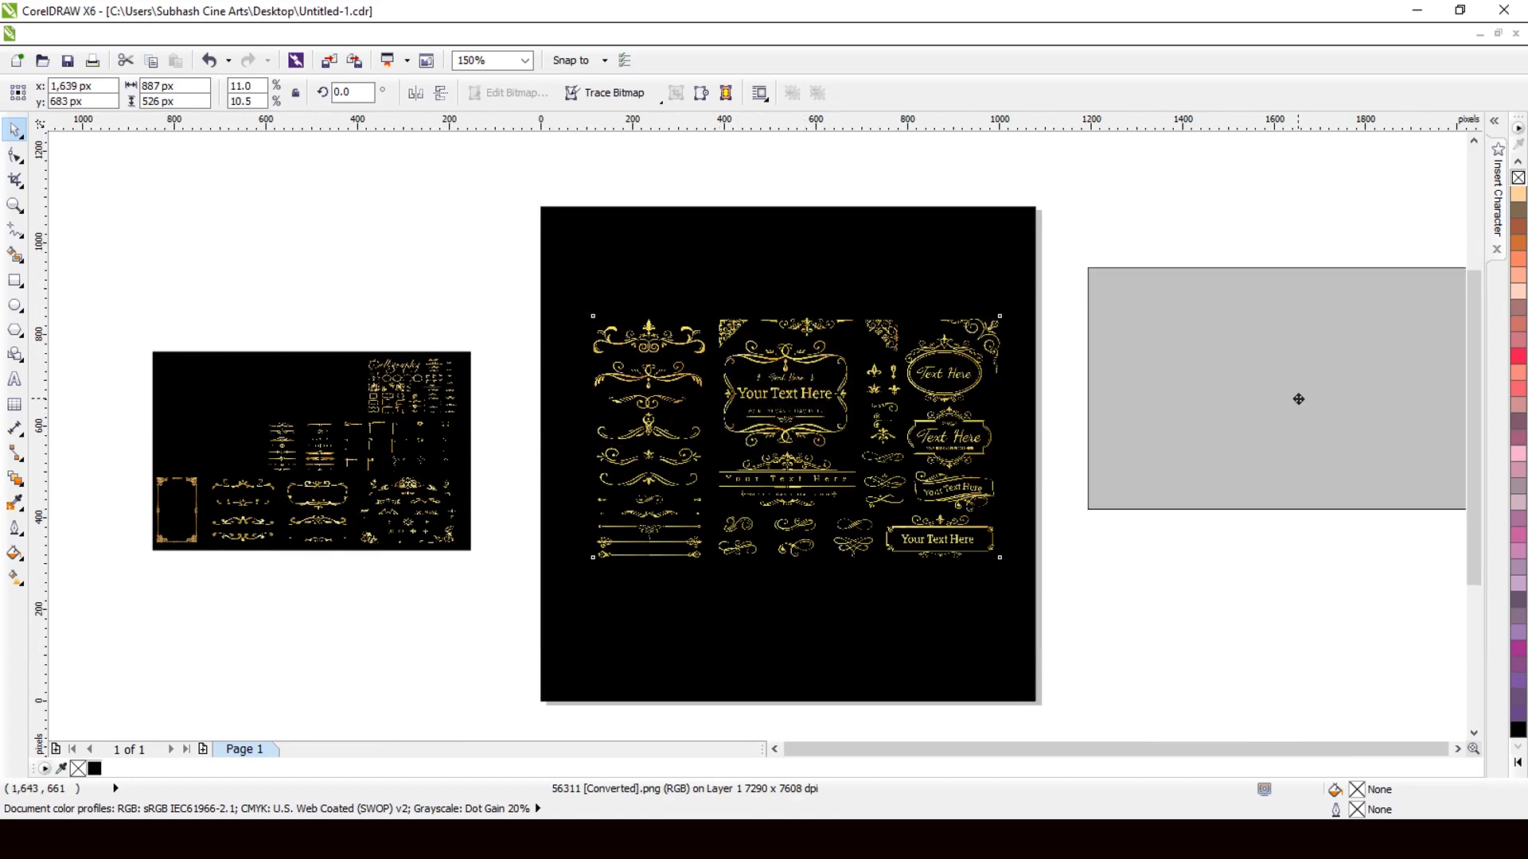
right_click(1299, 399)
left_click(881, 441)
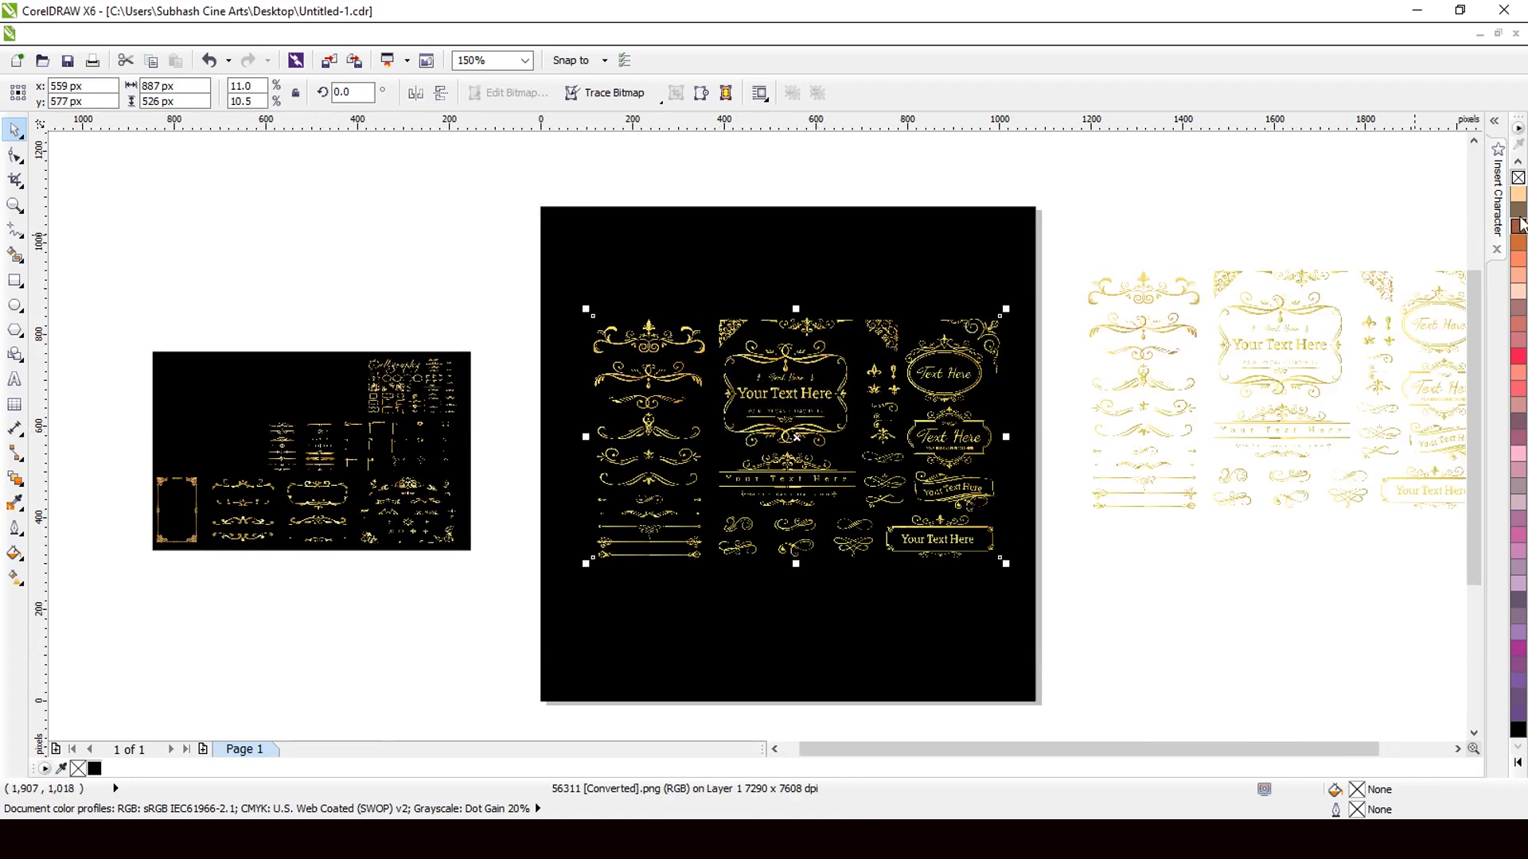
- Crop the ornament bitmap on the page with the Shape tool down to its left column of dividers
left_click(14, 154)
scroll(583, 426, "up", 2)
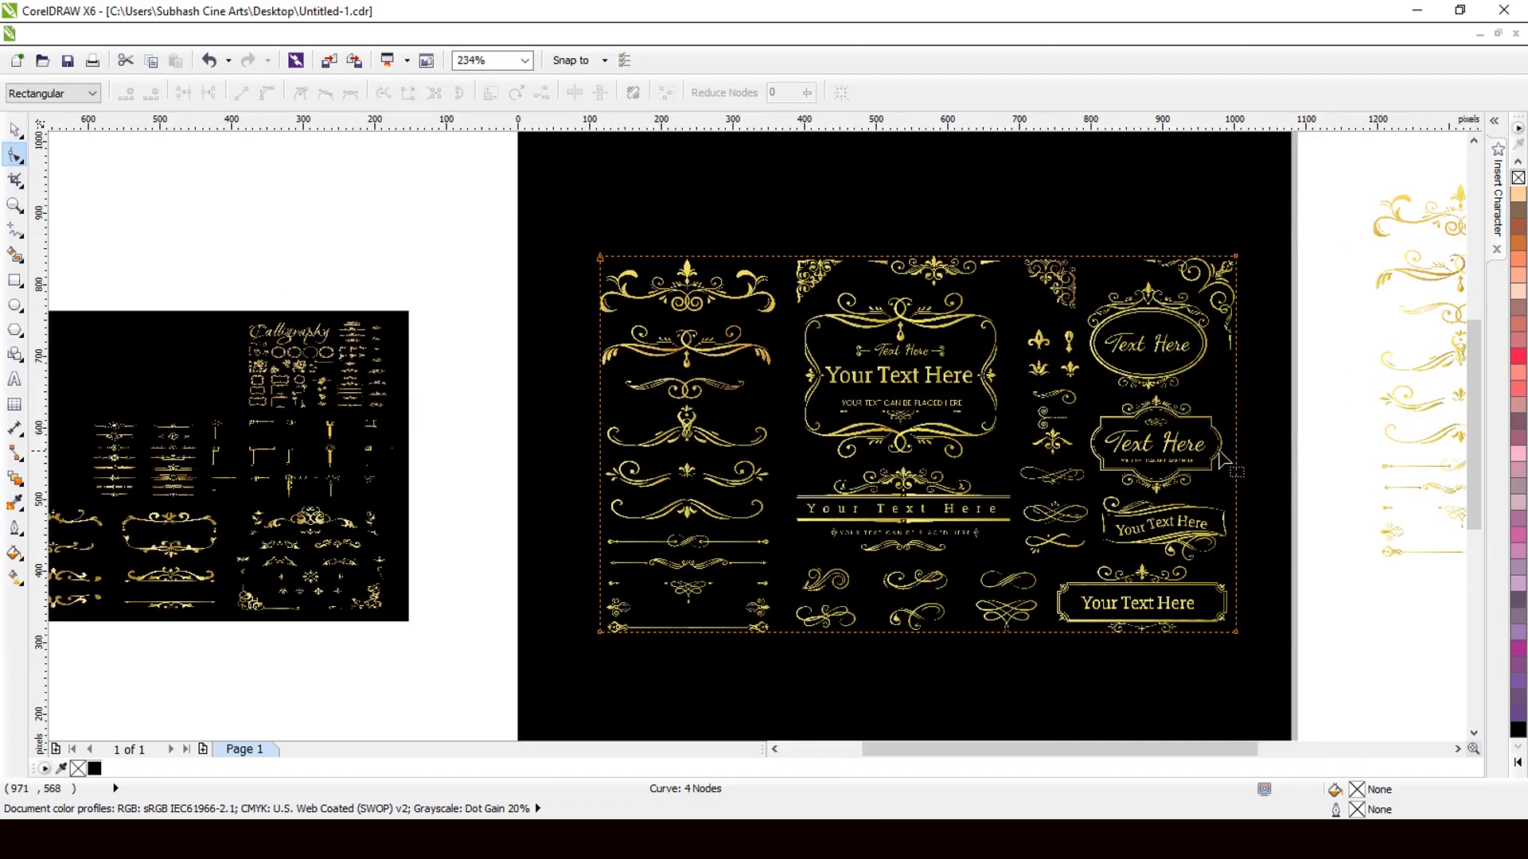
left_click_drag(1229, 460, 784, 459)
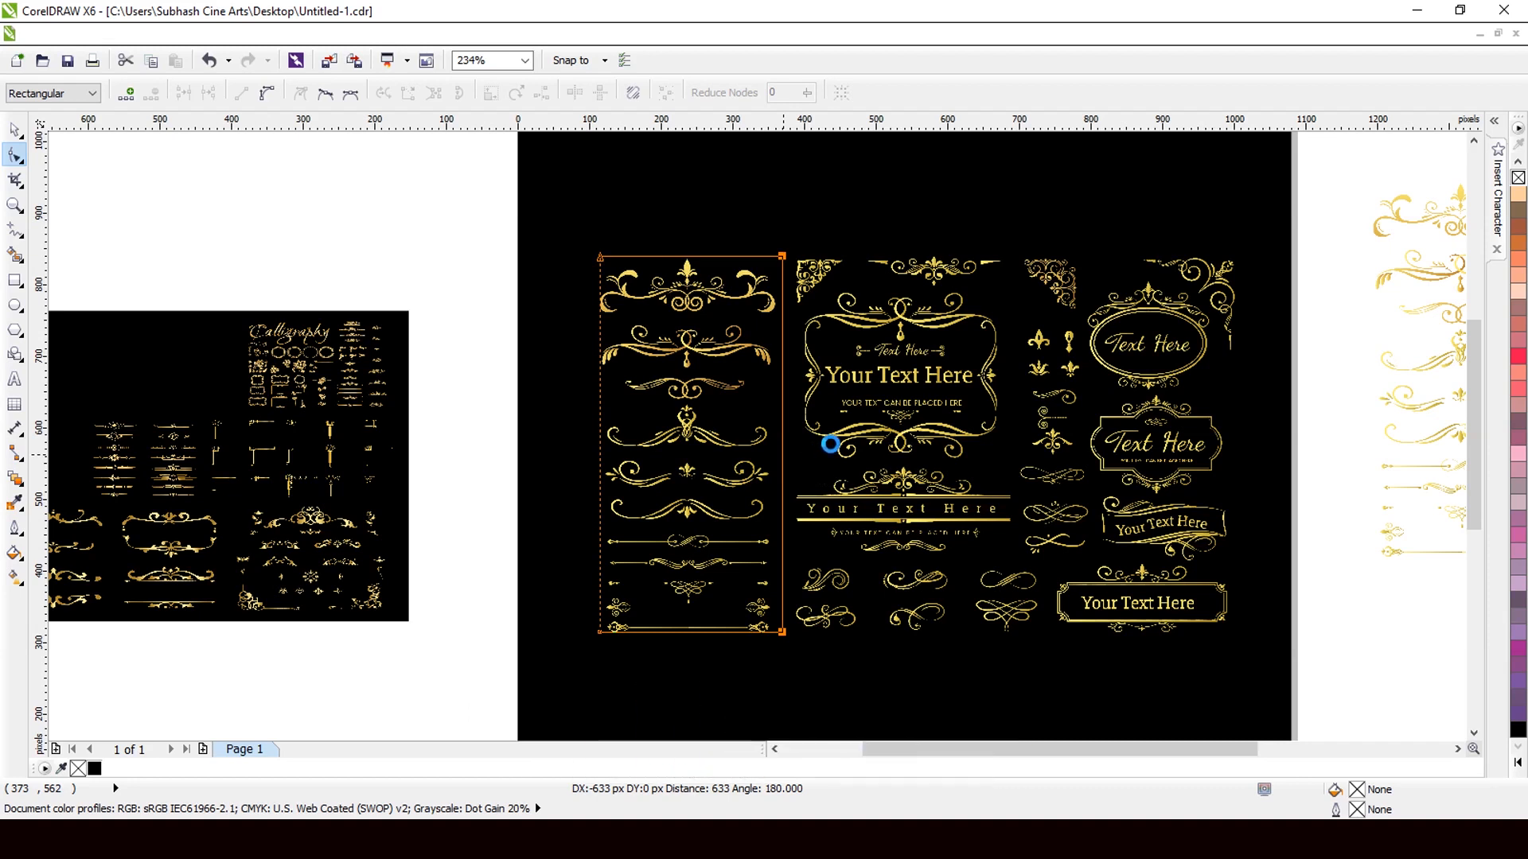
- Crop the ornament column with the Shape tool down to the single arrow-ended divider with two central scrolls
scroll(704, 431, "down", 1)
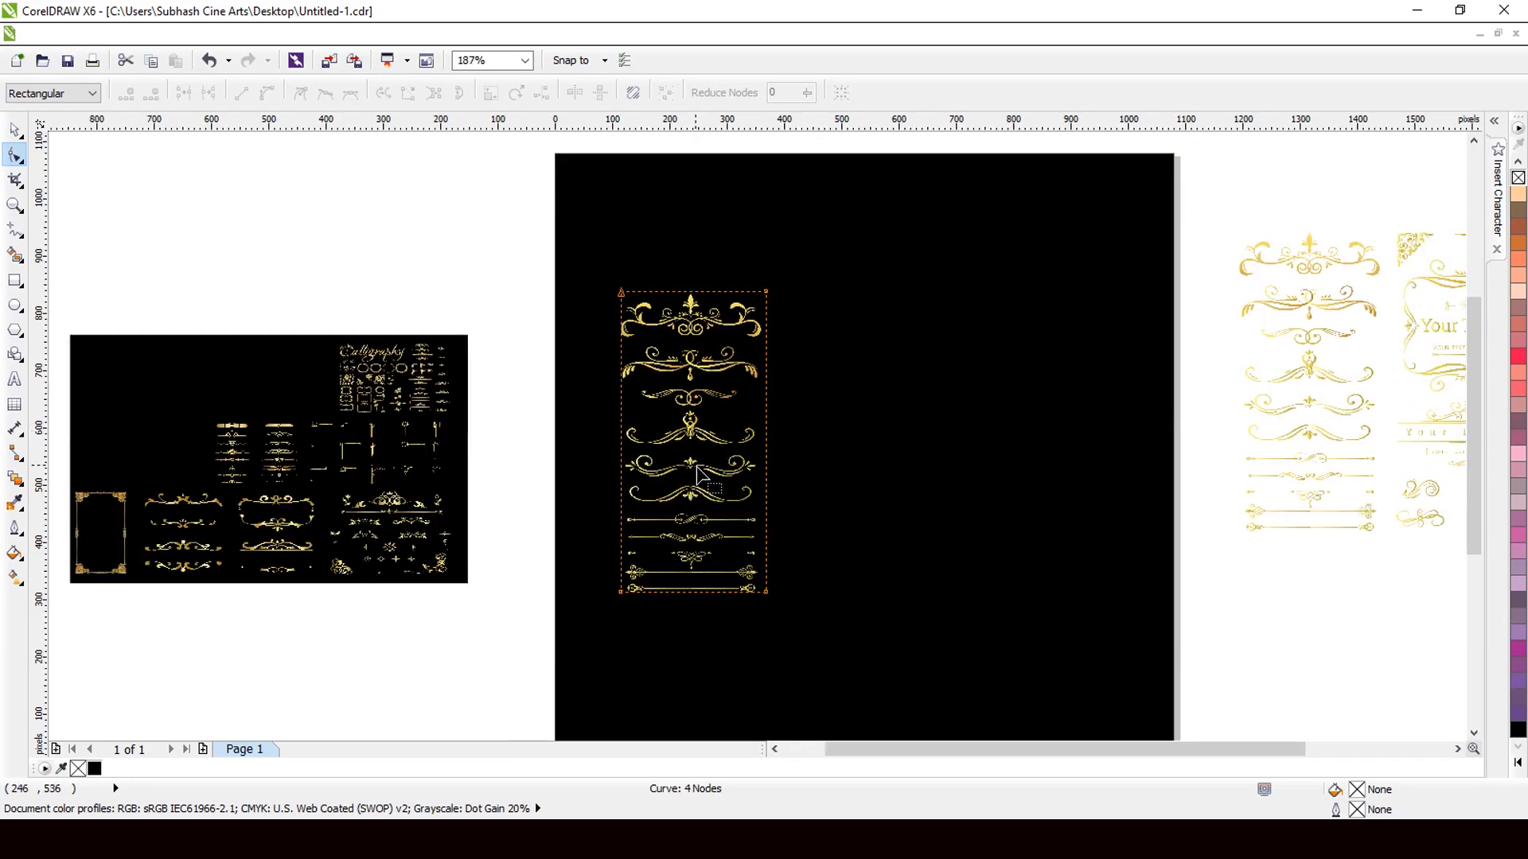
scroll(658, 605, "up", 4)
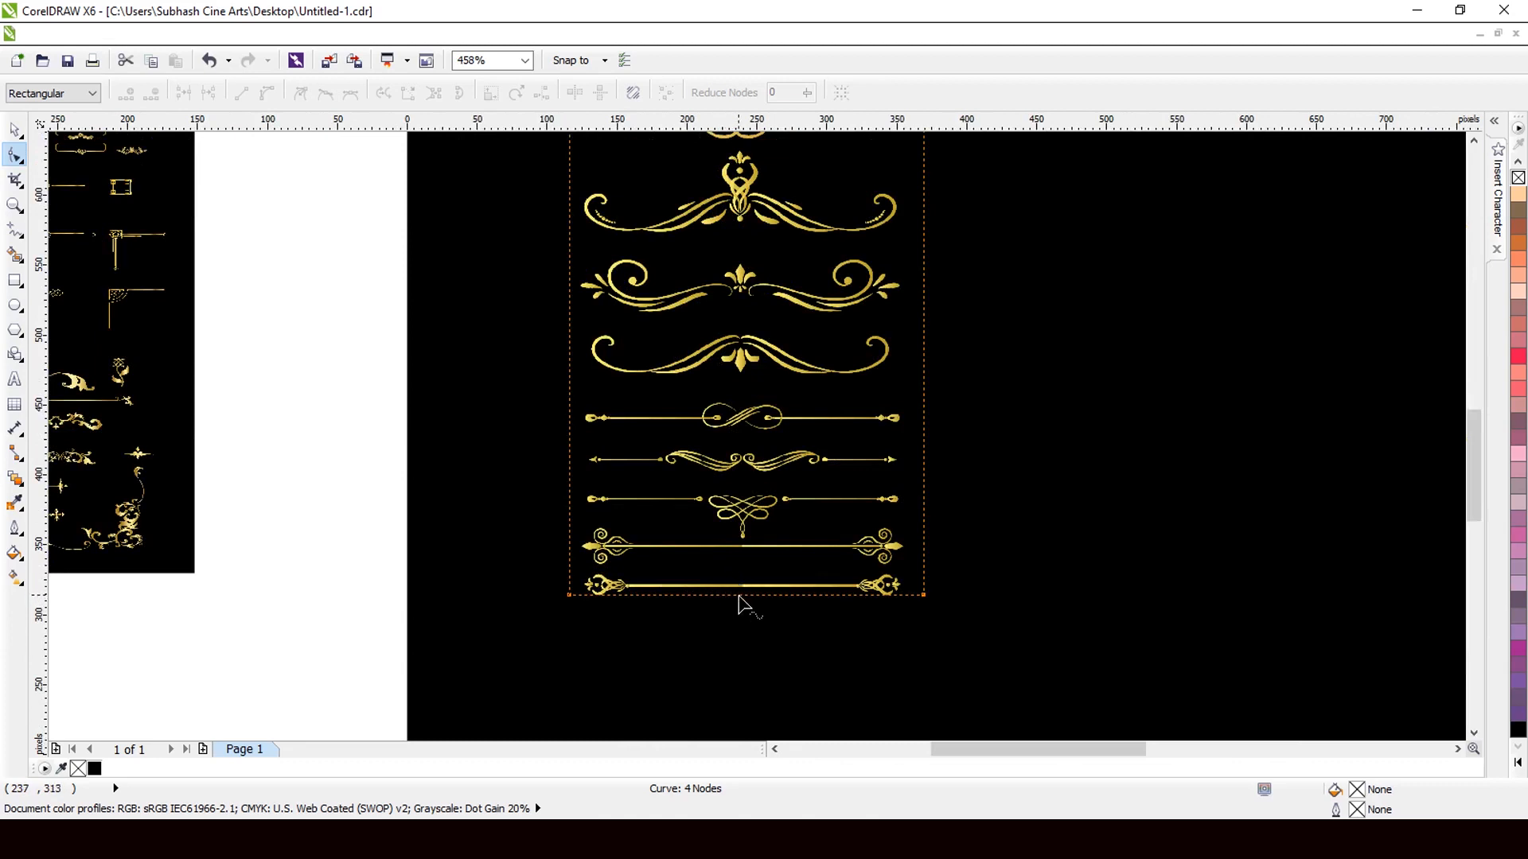
left_click_drag(742, 594, 742, 549)
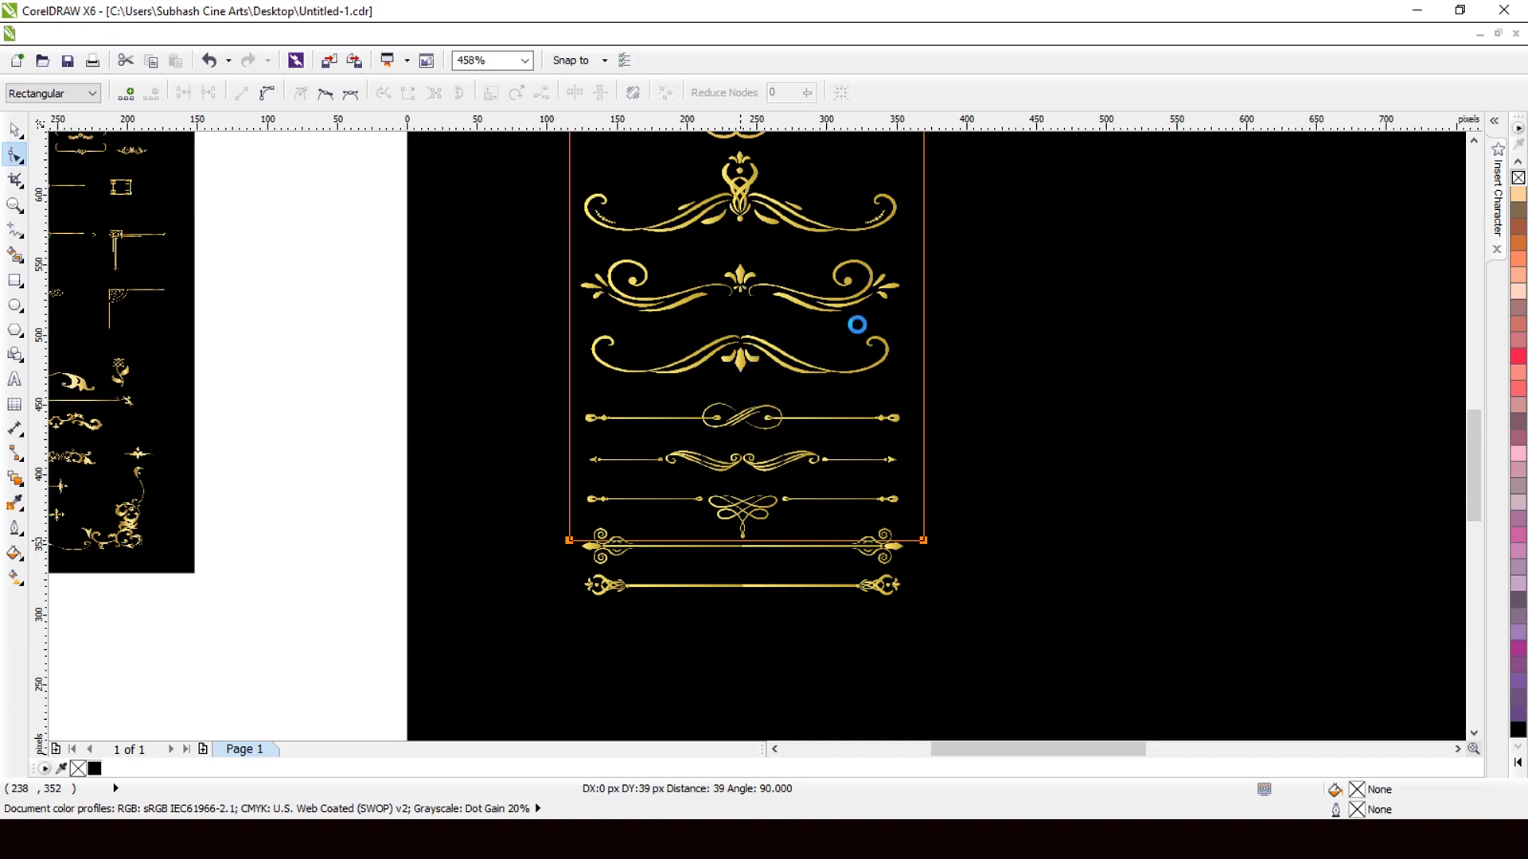
scroll(858, 325, "down", 3)
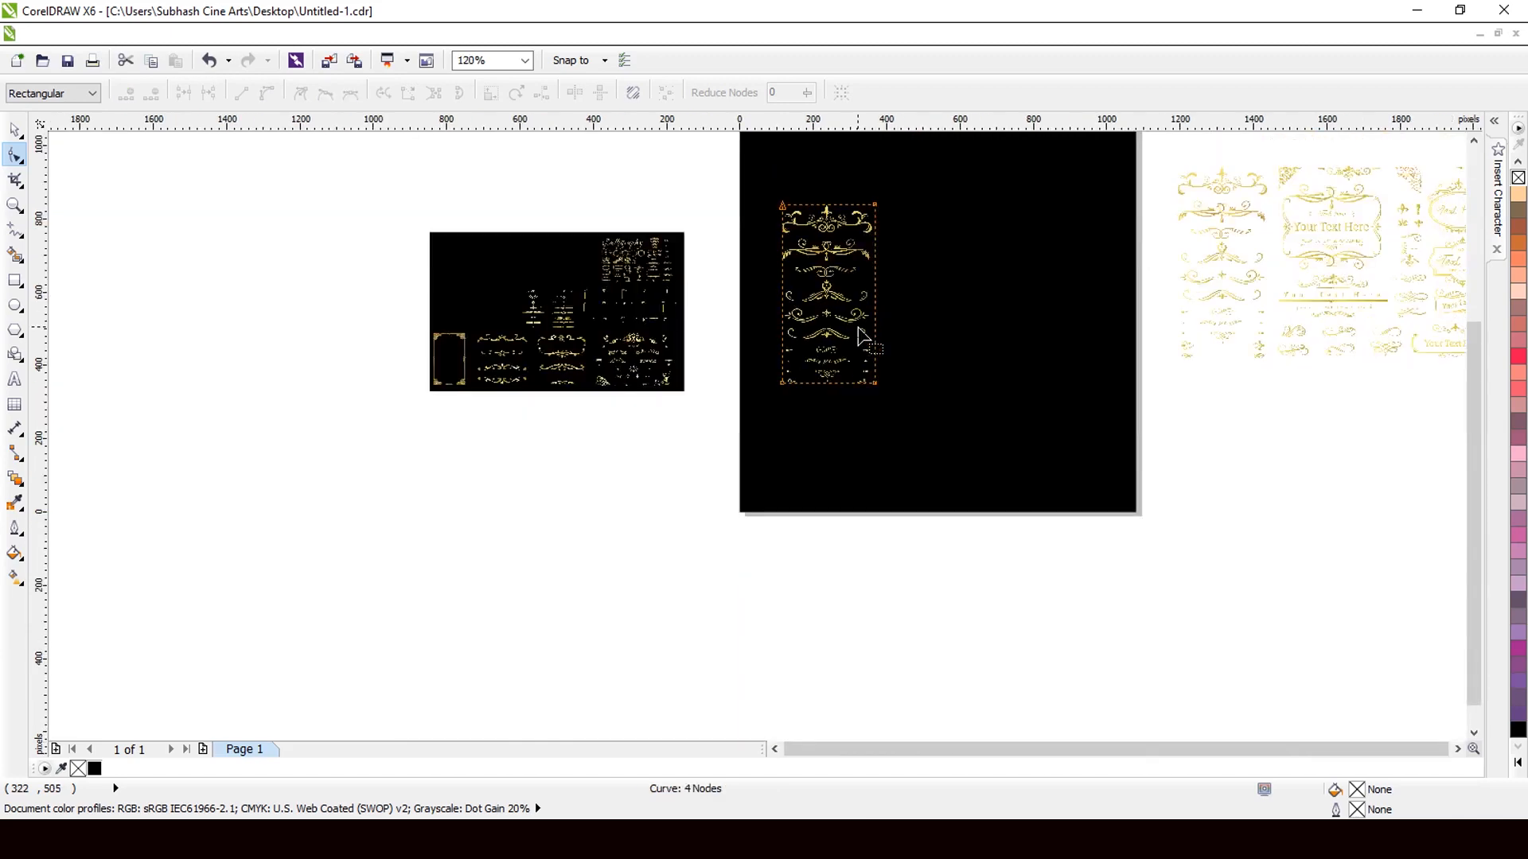
left_click_drag(830, 213, 845, 366)
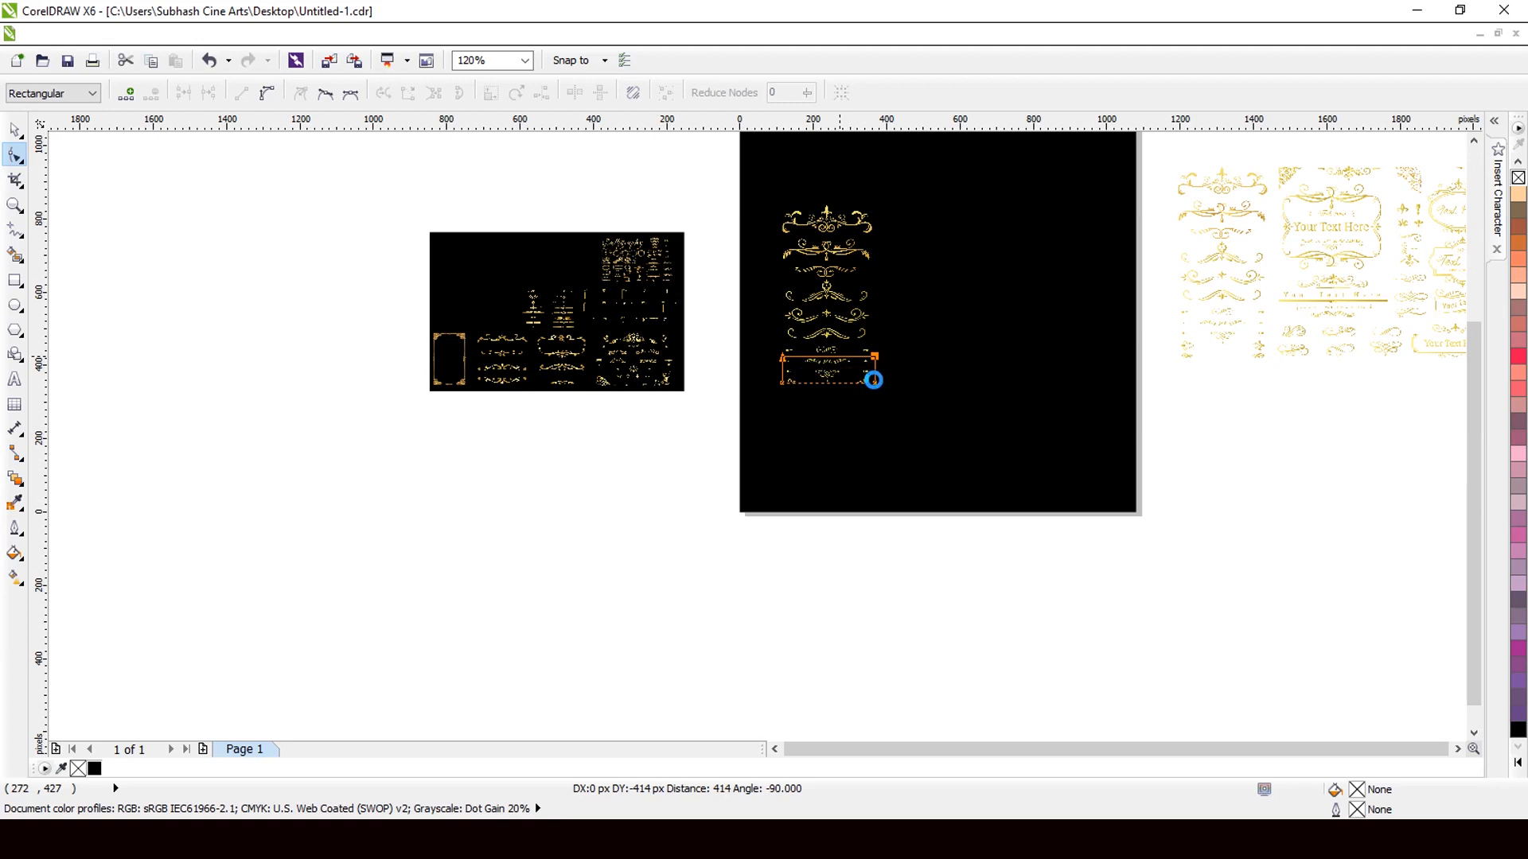
scroll(875, 382, "up", 2)
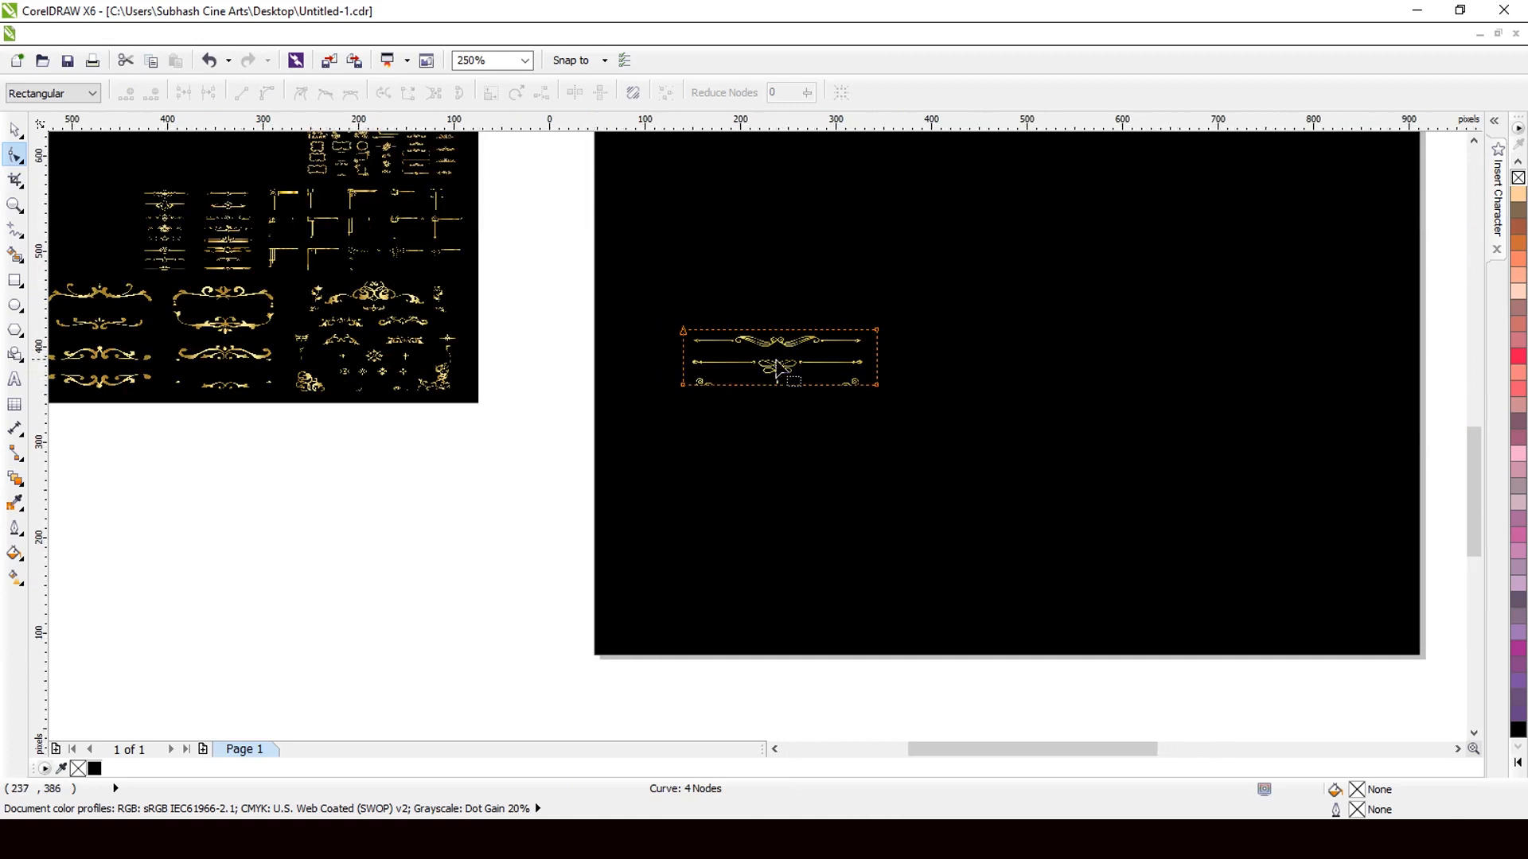
scroll(788, 370, "up", 4)
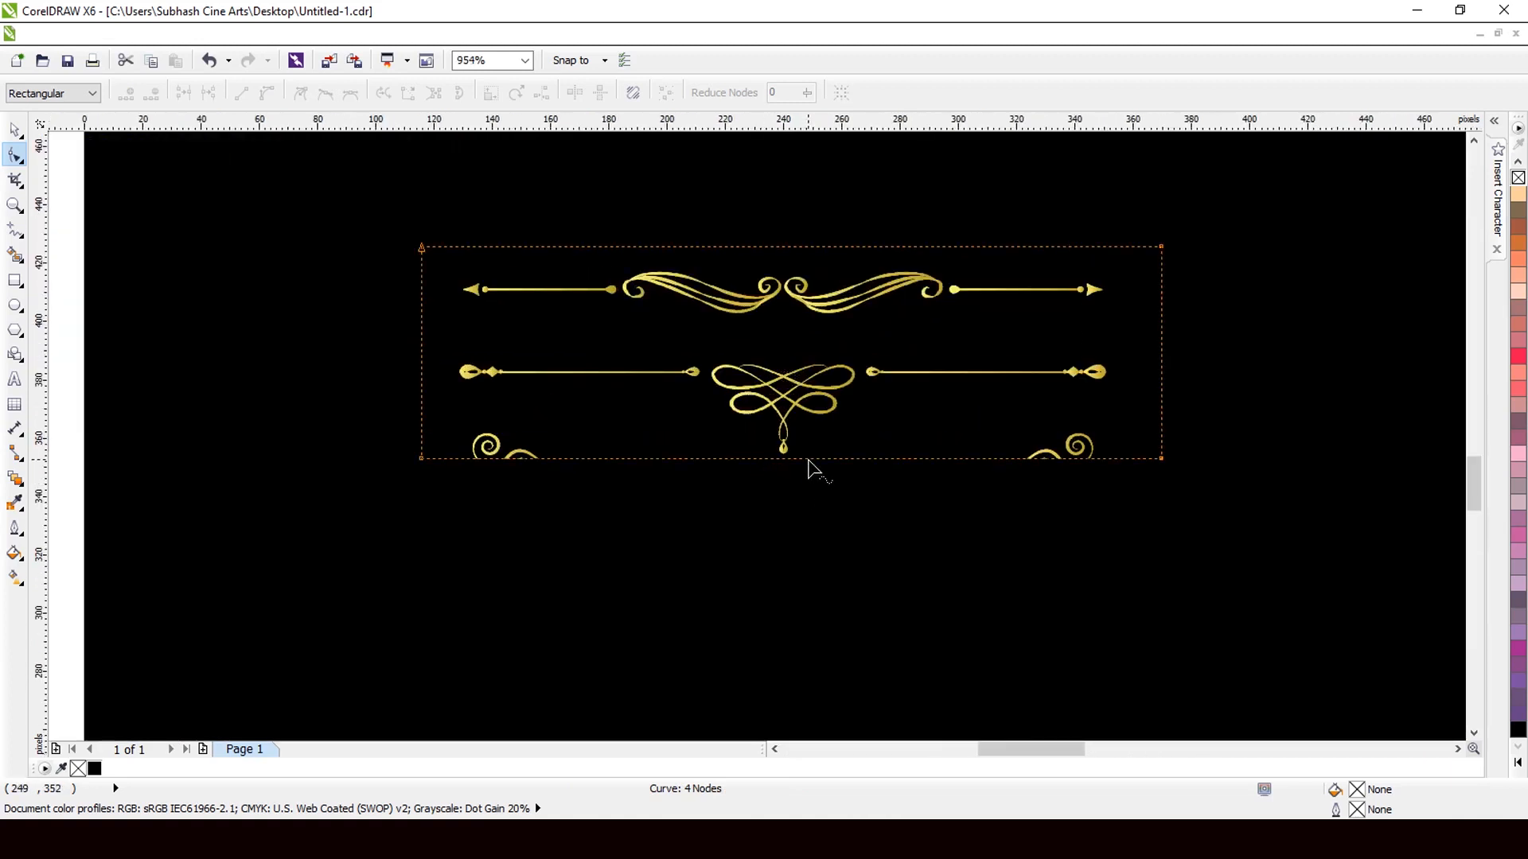
left_click_drag(808, 460, 805, 338)
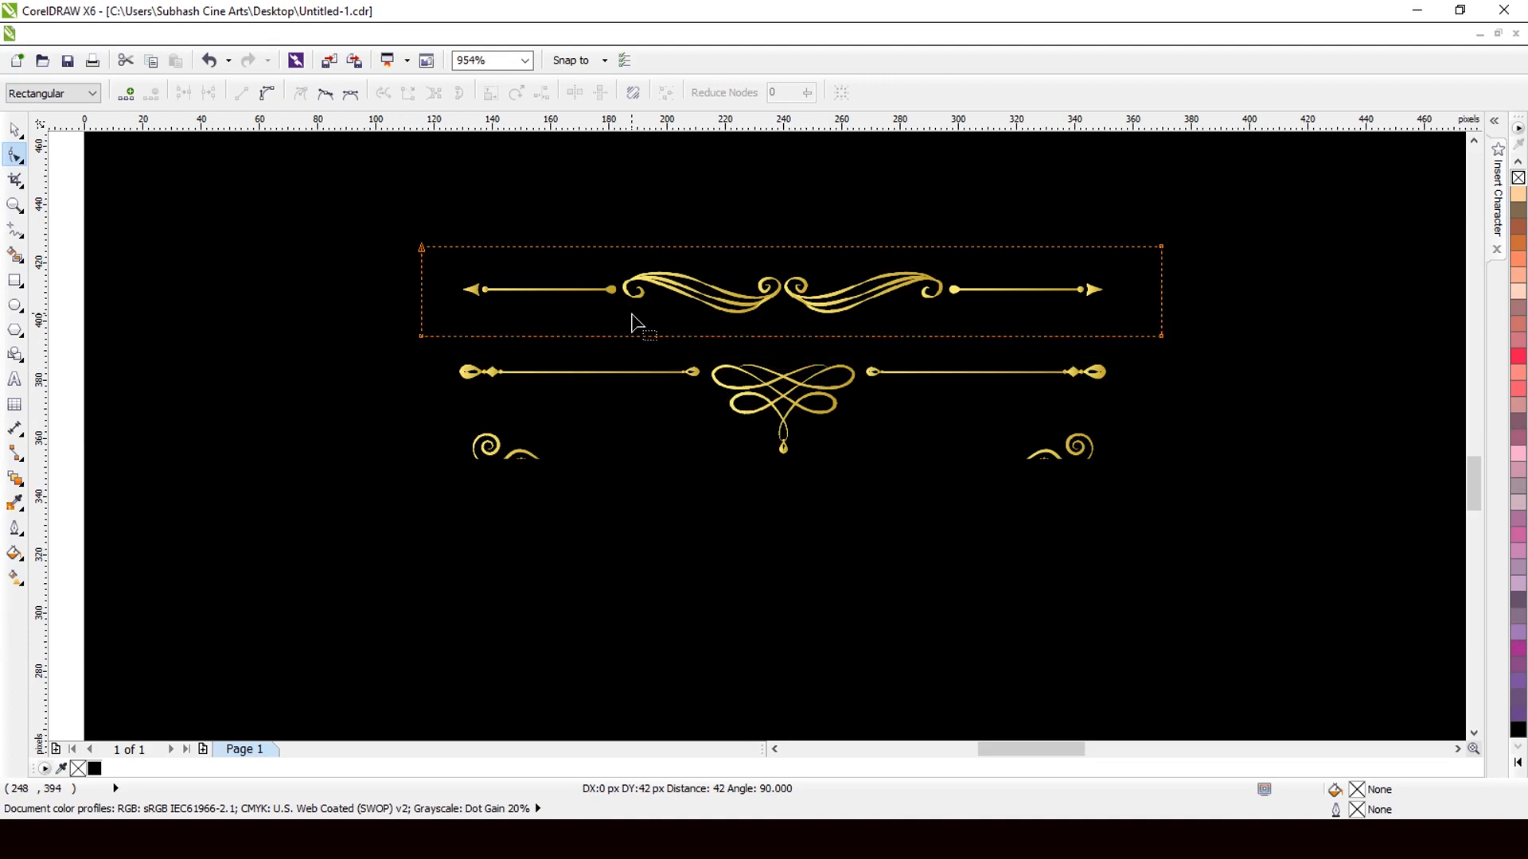
- Enlarge the cropped divider to about 918 by 112 px across the lower half of the black page and deselect it
left_click(16, 130)
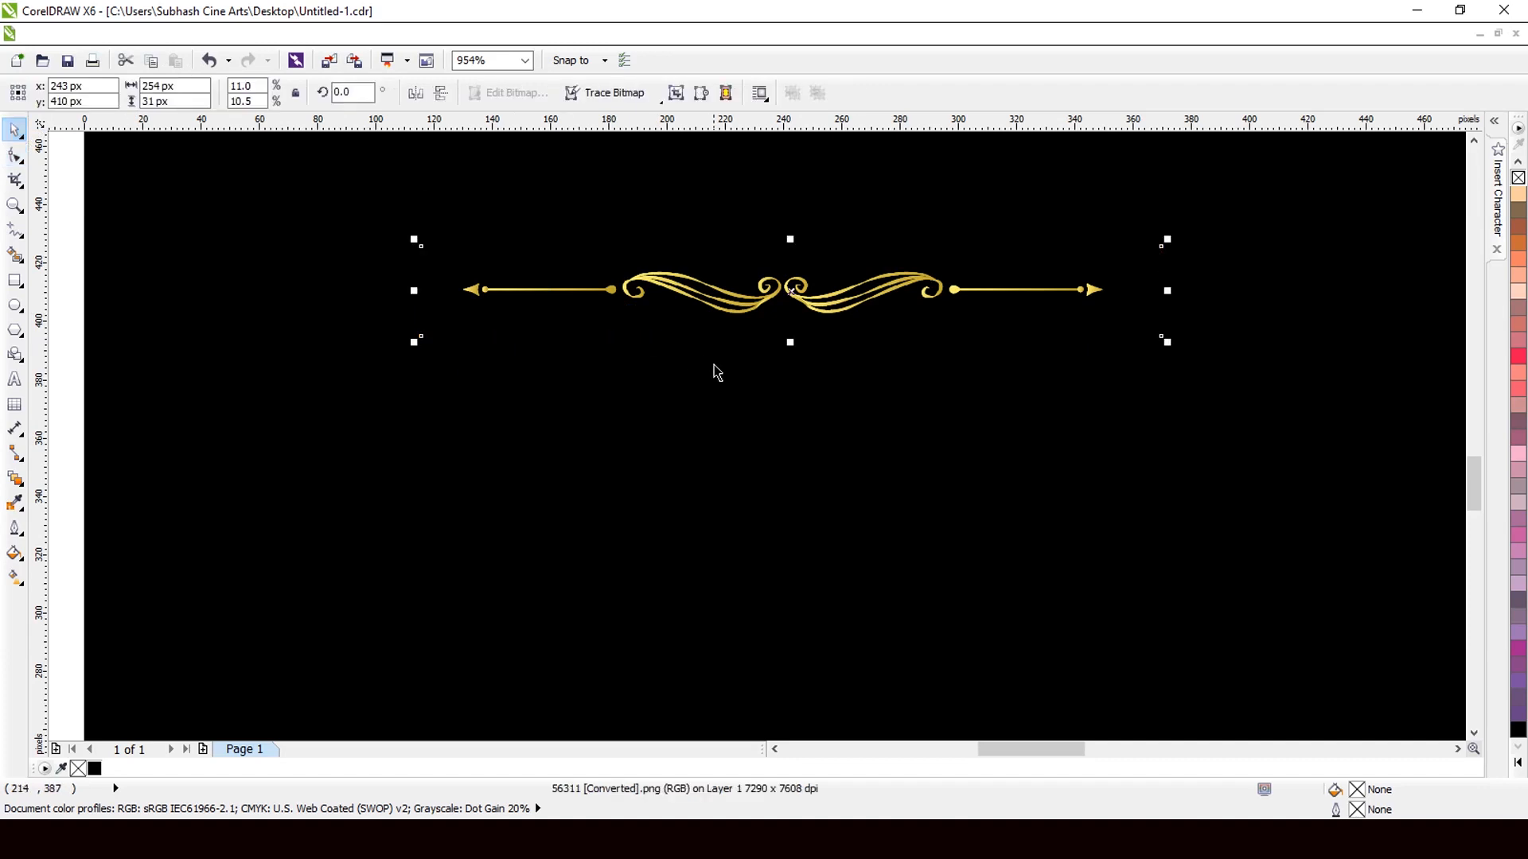
scroll(716, 368, "down", 5)
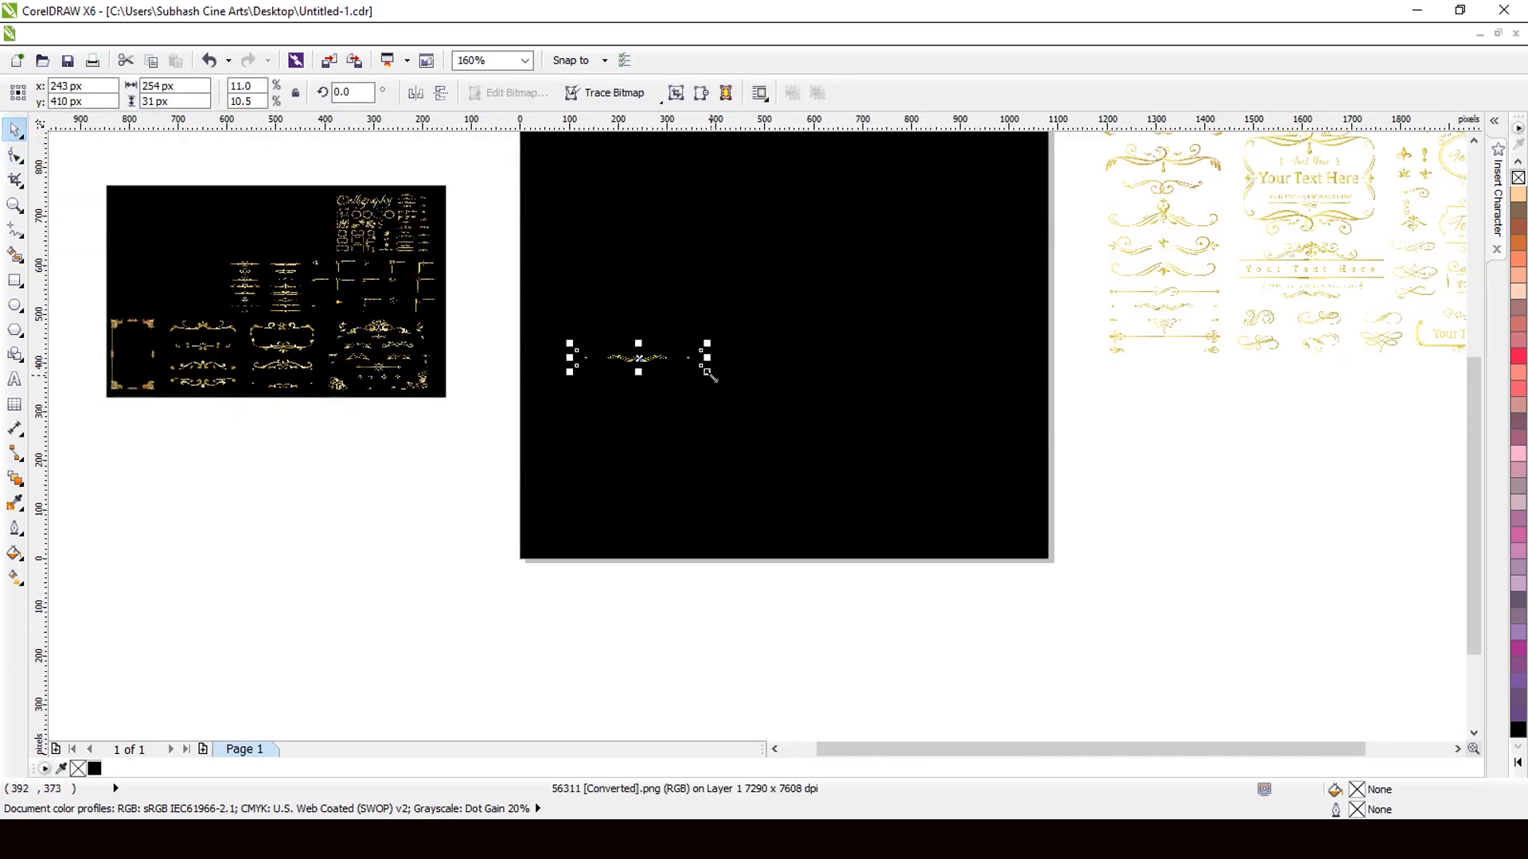
left_click_drag(710, 375, 1006, 570)
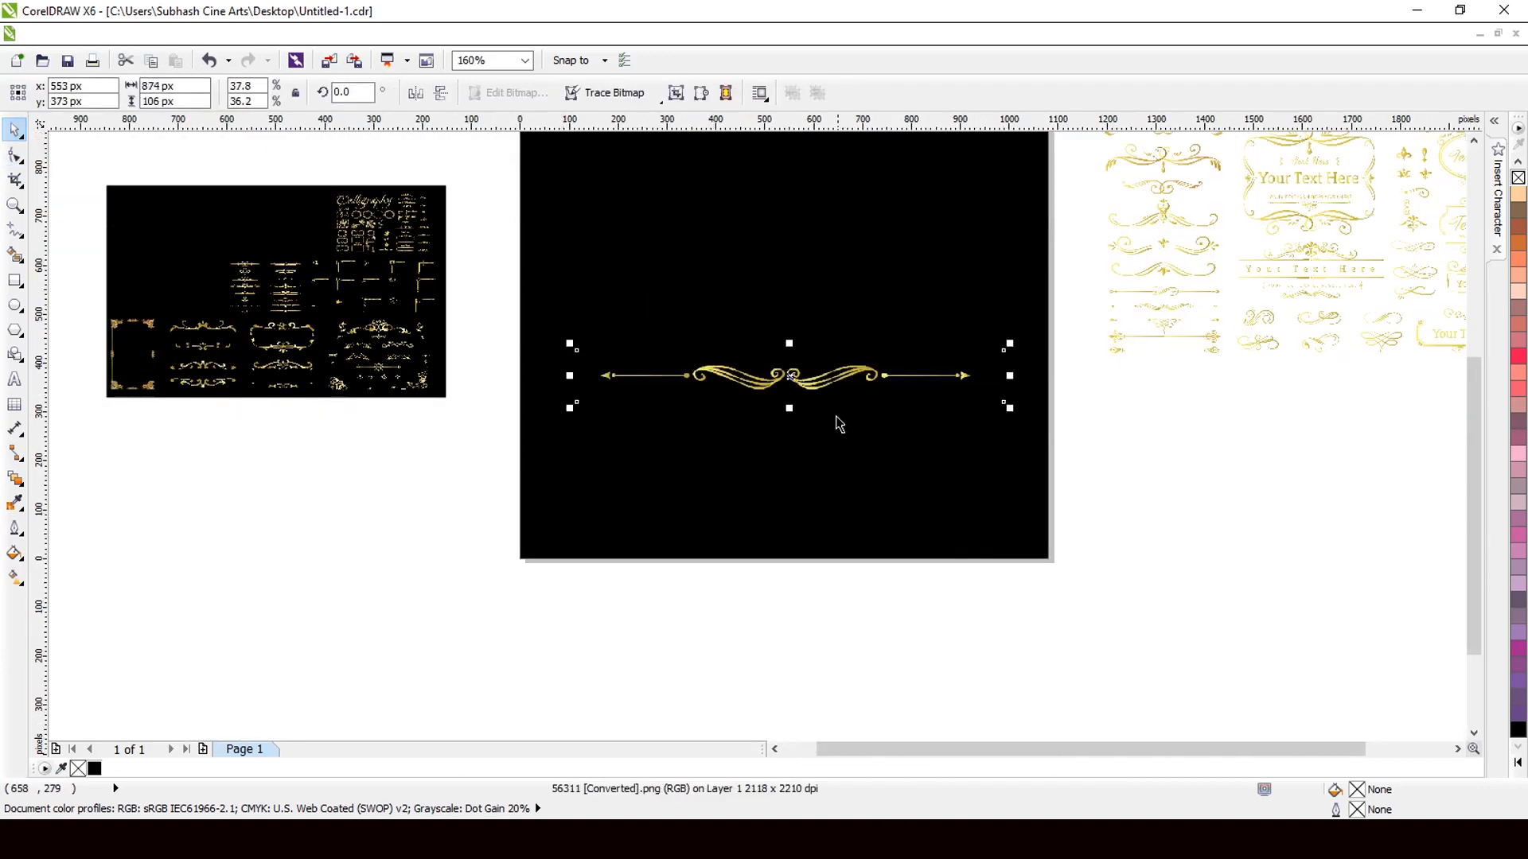
scroll(840, 424, "up", 2)
left_click_drag(326, 394, 290, 439)
scroll(581, 430, "down", 2)
scroll(760, 298, "up", 1)
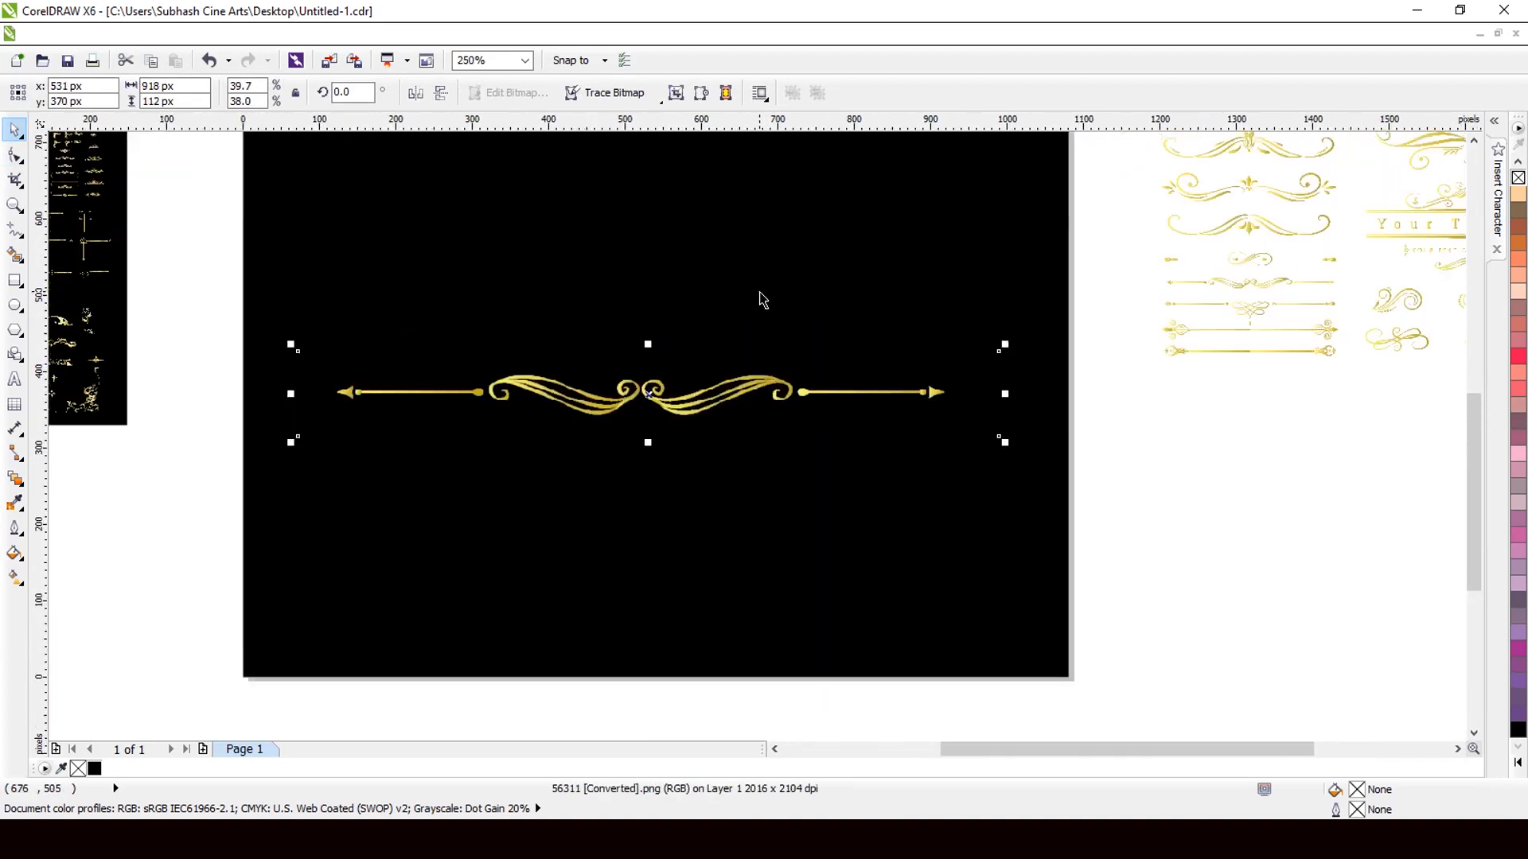
left_click(1214, 497)
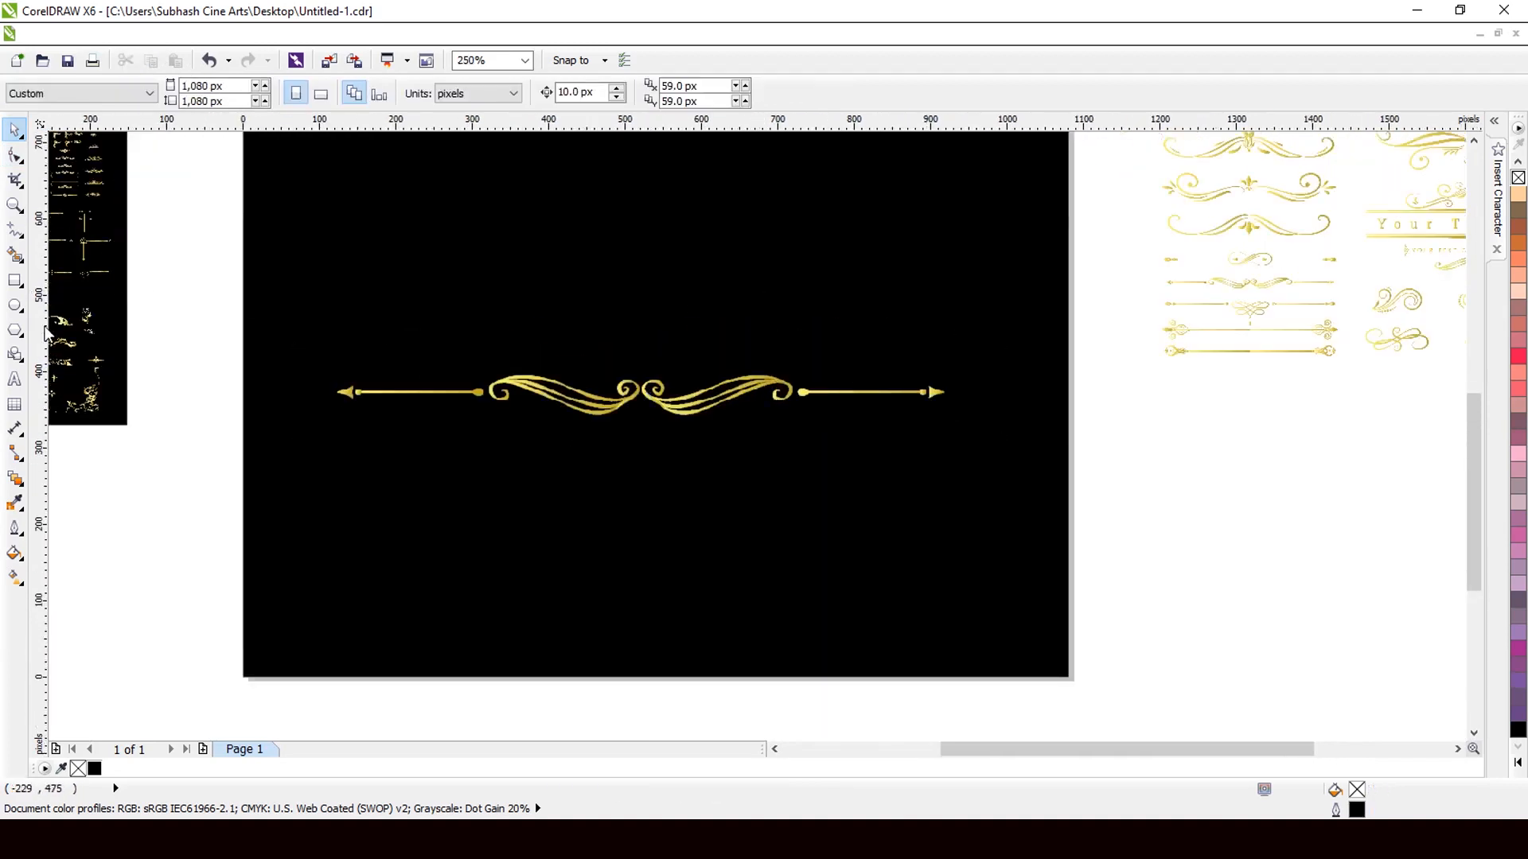
- Add the artistic text "Subhash Cine Arts" above the divider on the black page
left_click(14, 379)
left_click(363, 284)
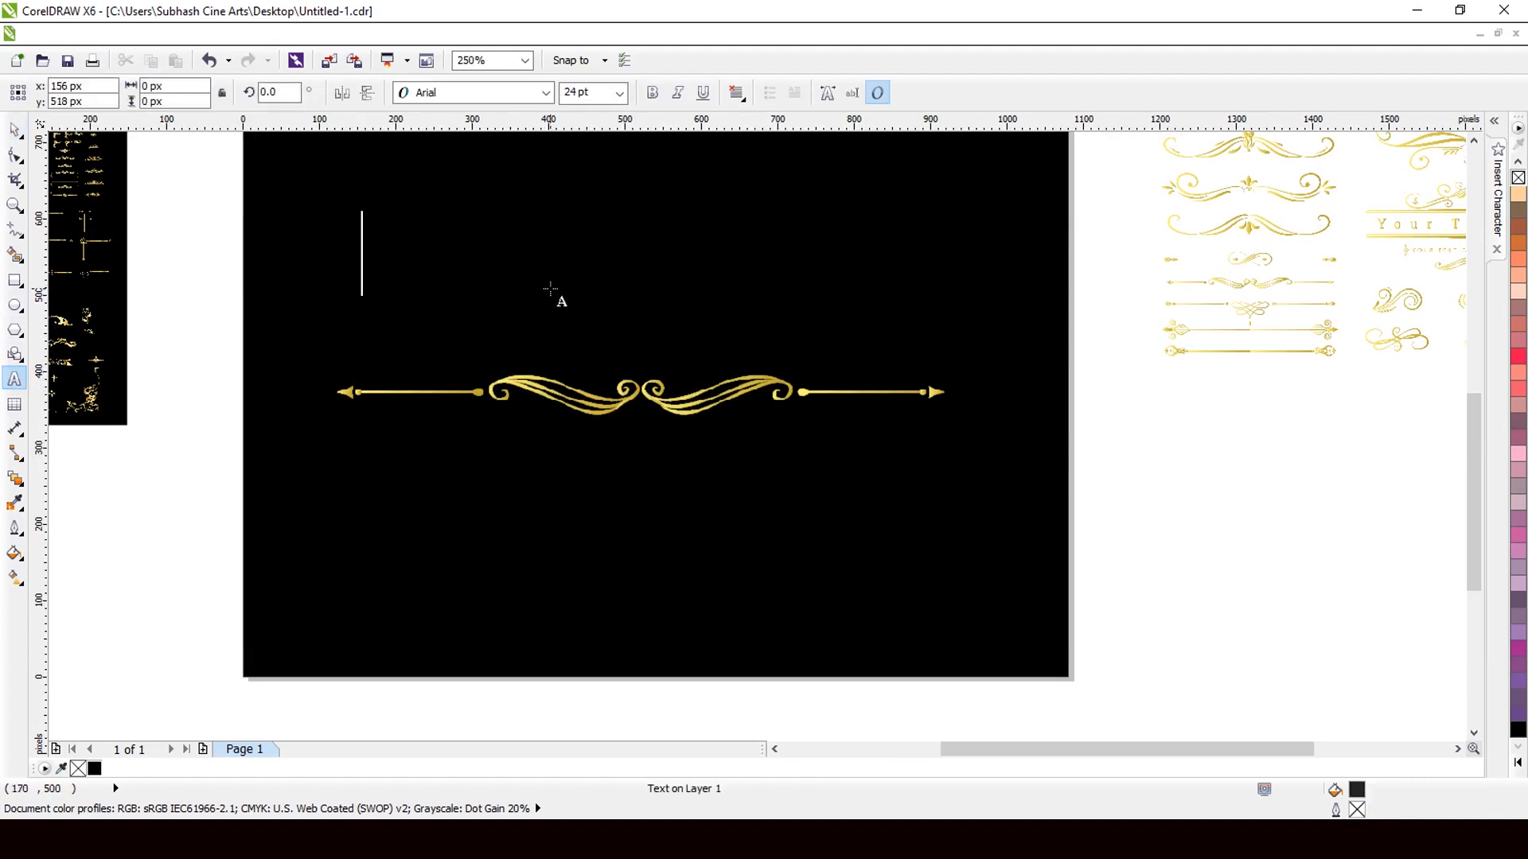
type("Subha")
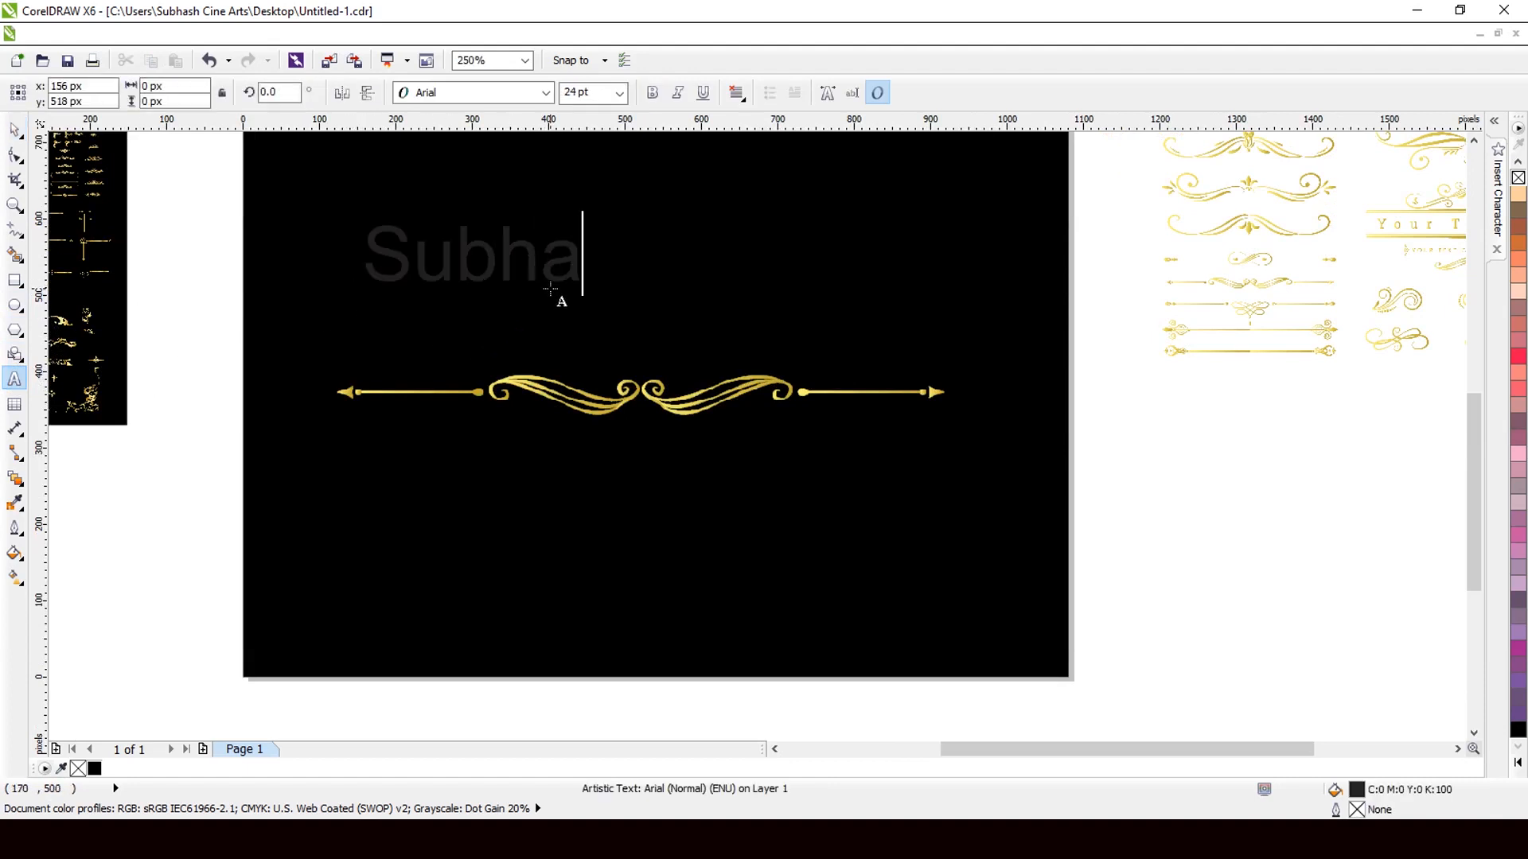
type("sh Ci")
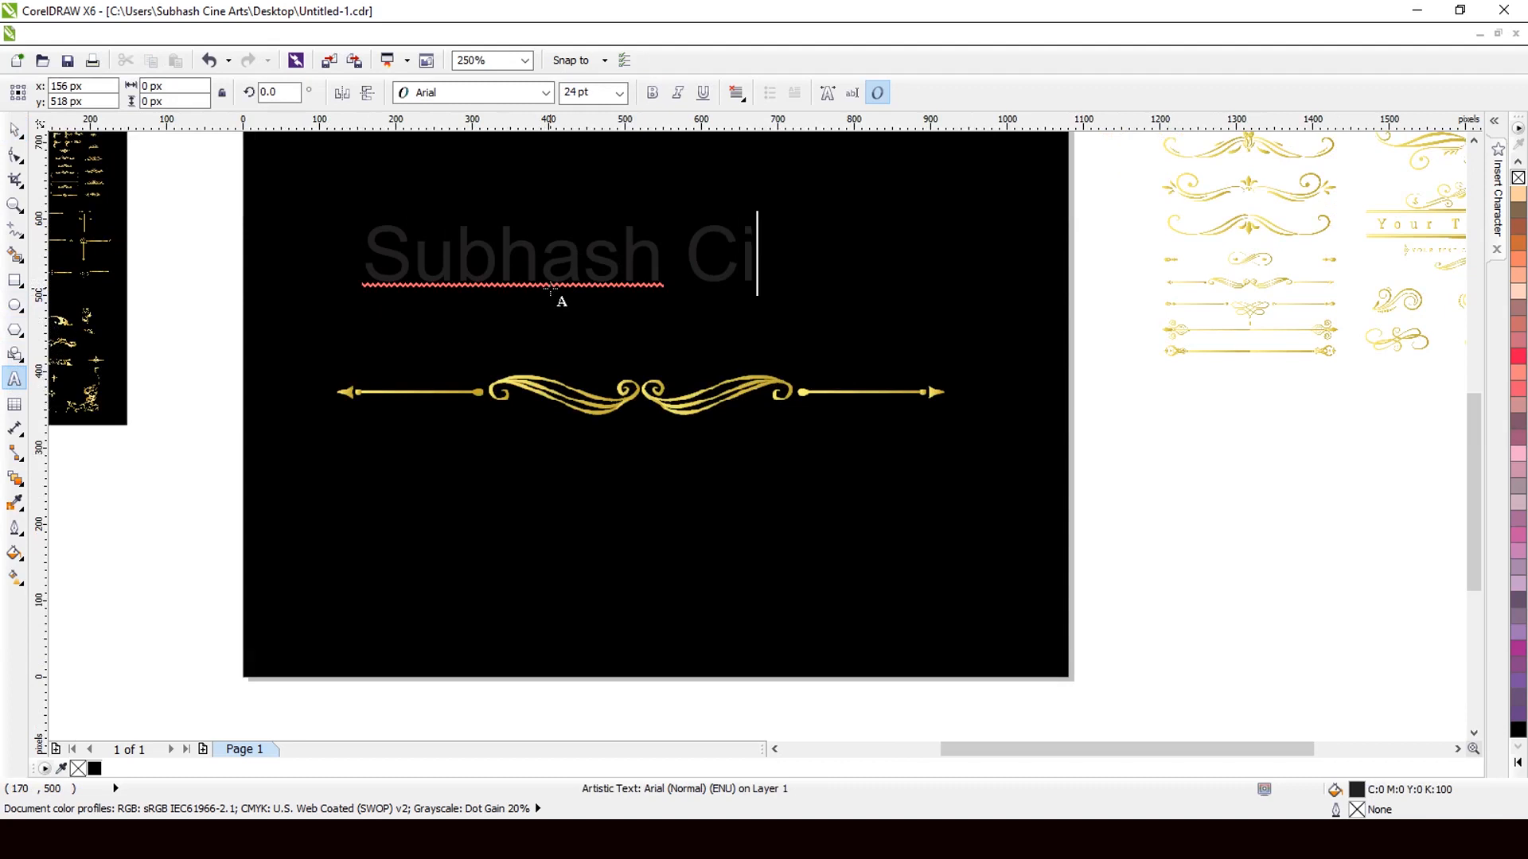
type("ne Arts")
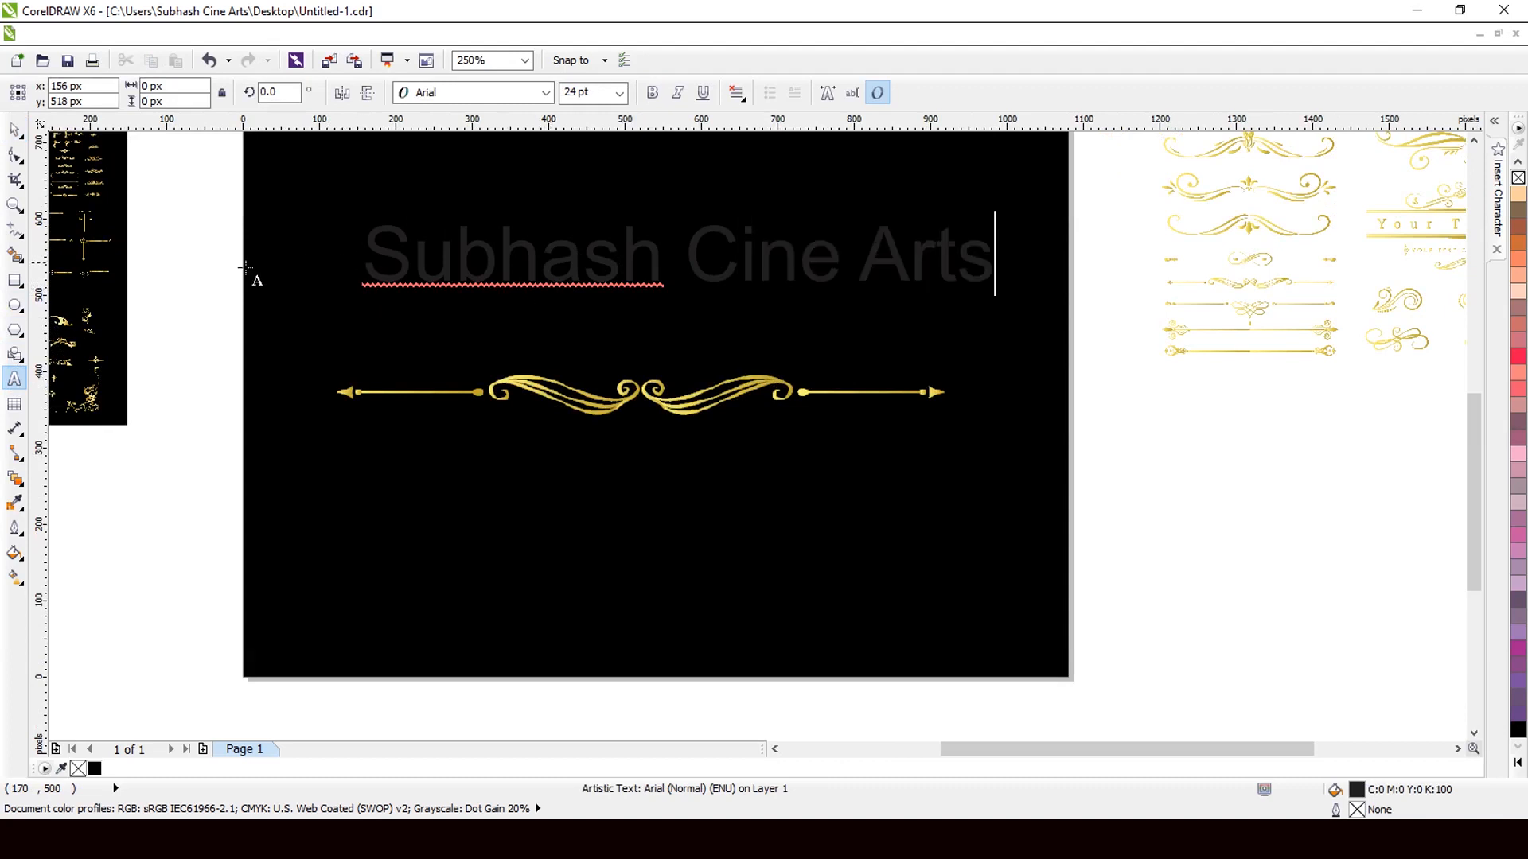
key("ctrl+space")
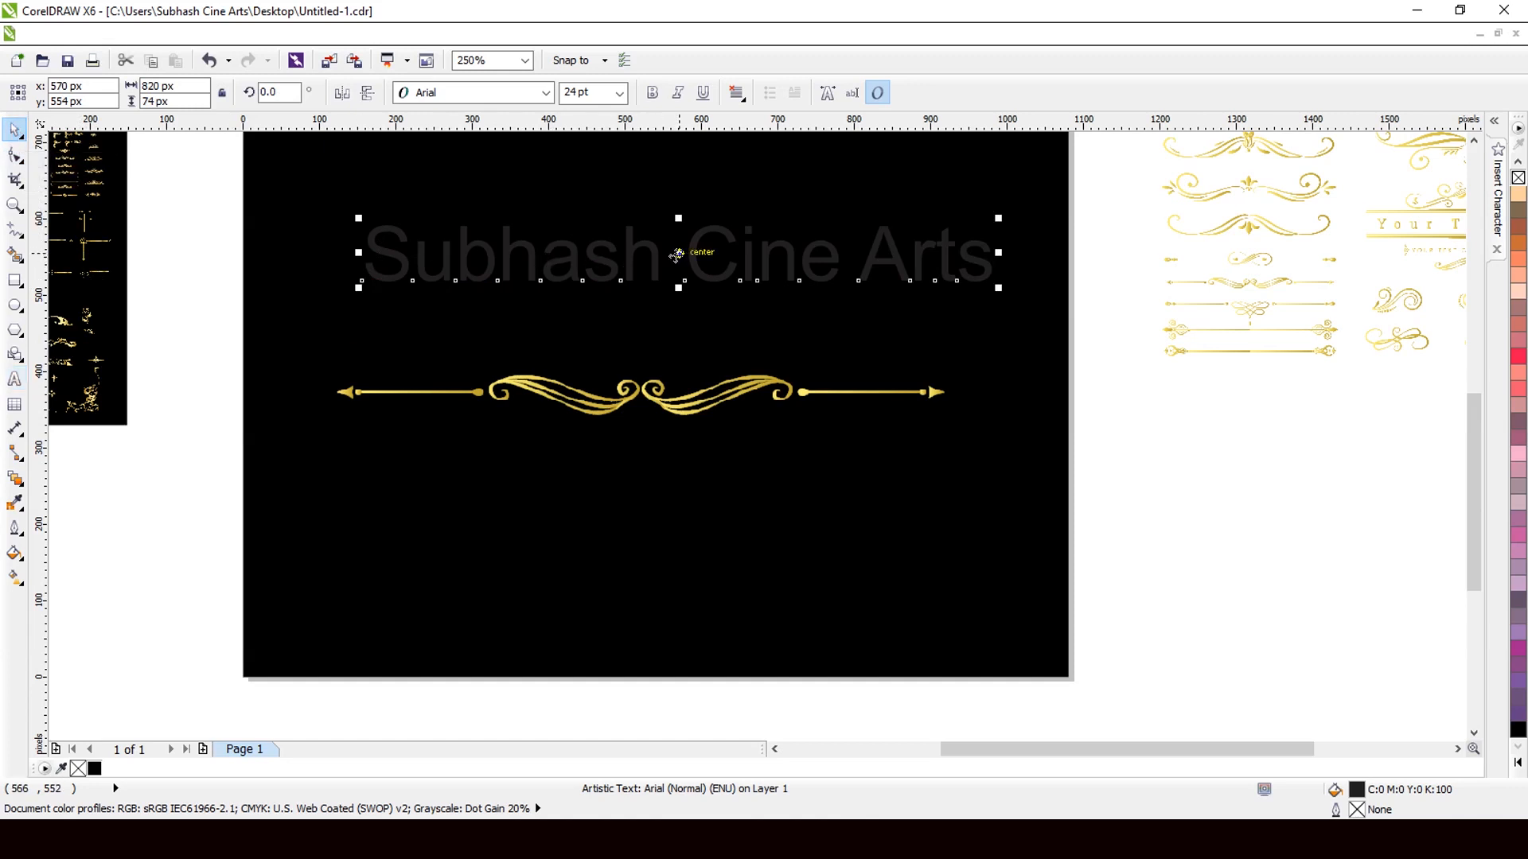
- Scale the text down to about 711 by 64 px and position it centred just above the divider
left_click_drag(679, 252, 653, 323)
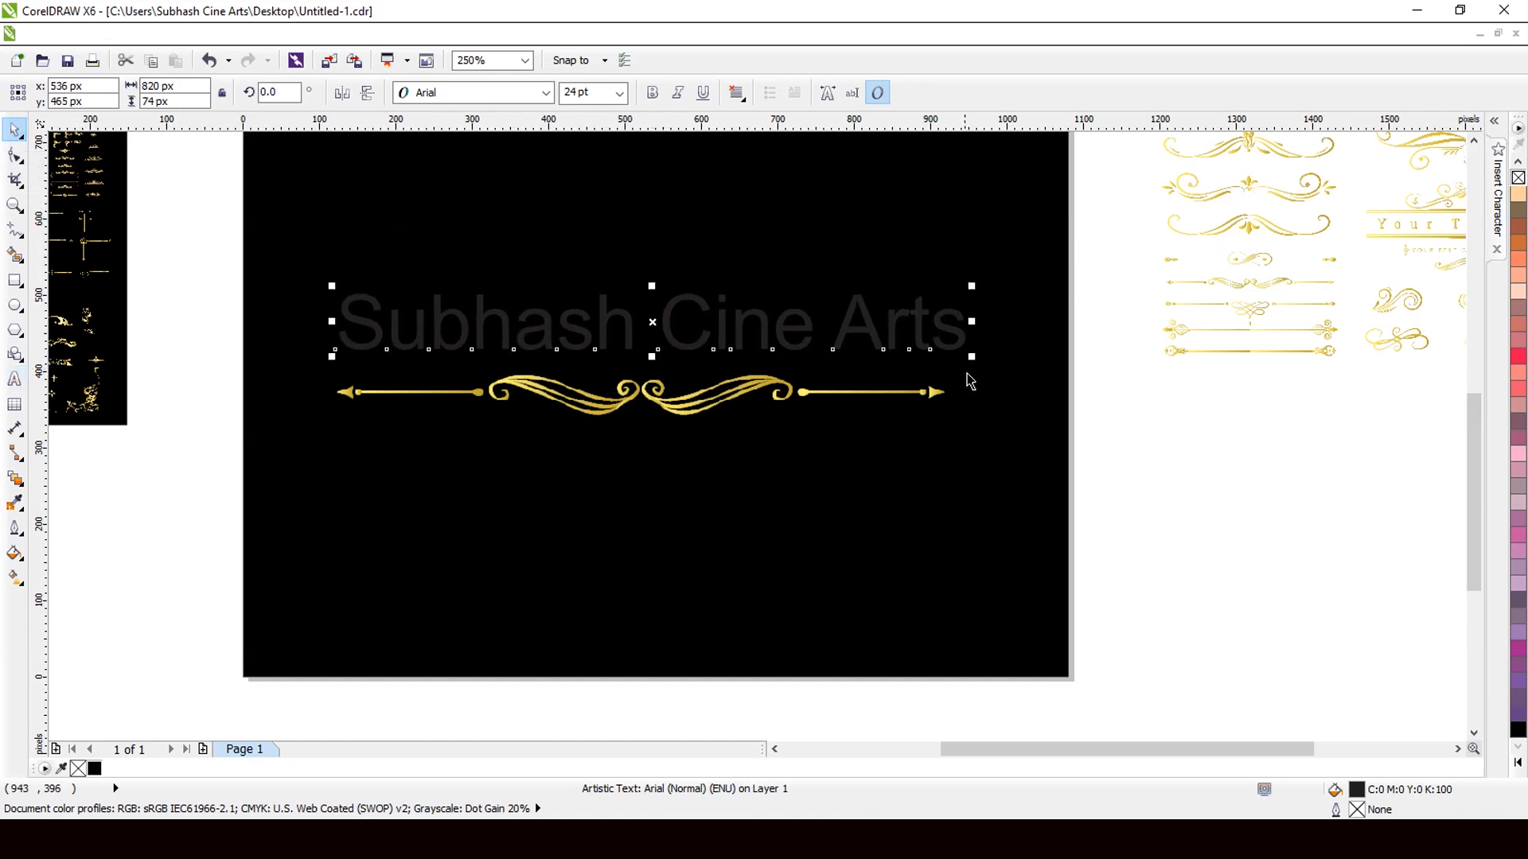
left_click_drag(973, 360, 891, 354)
scroll(614, 342, "up", 2)
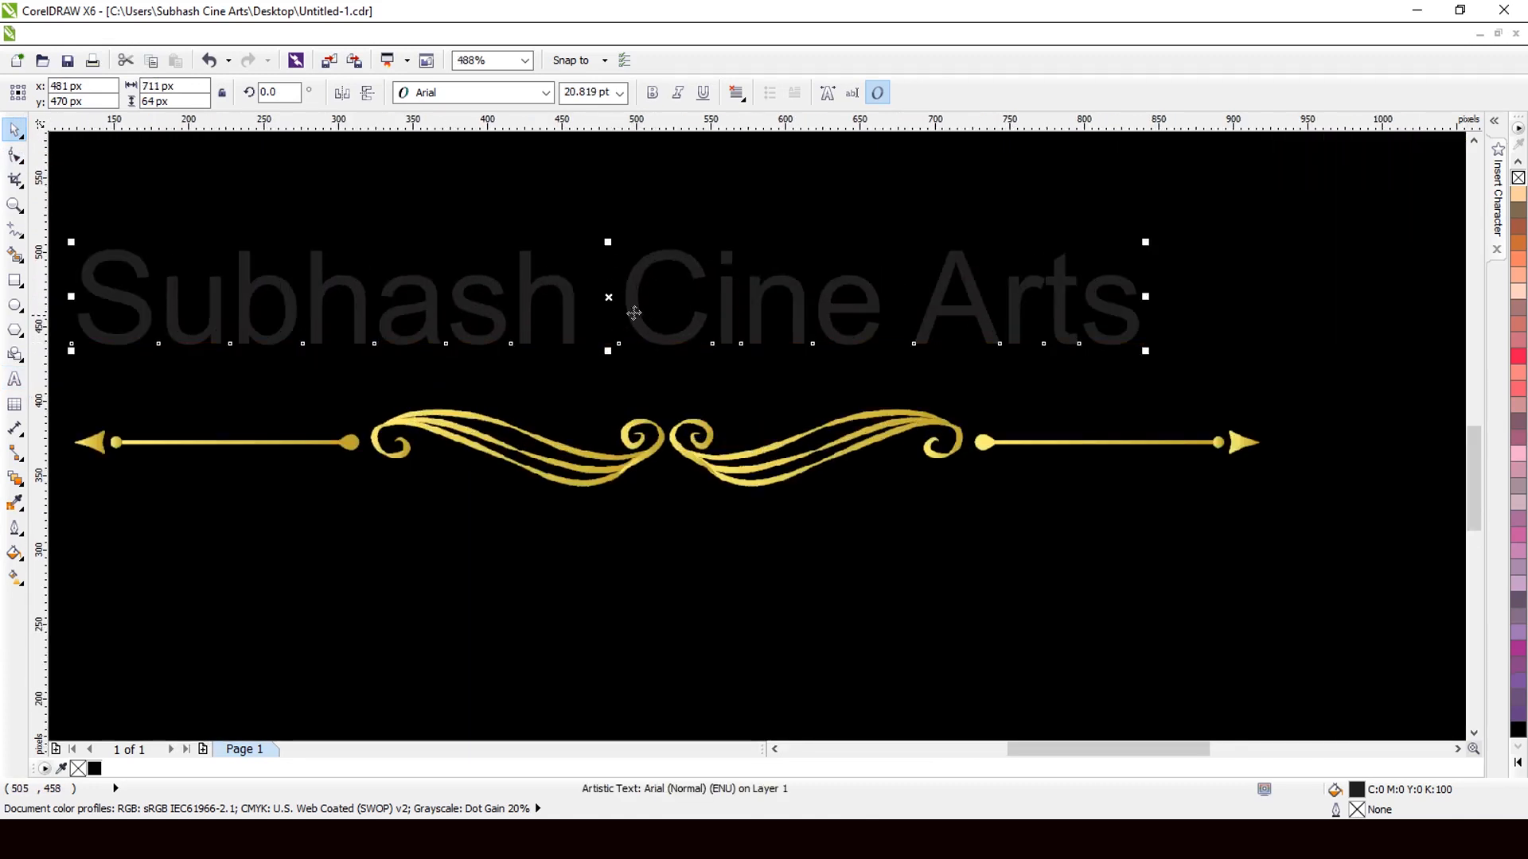
left_click_drag(631, 310, 689, 332)
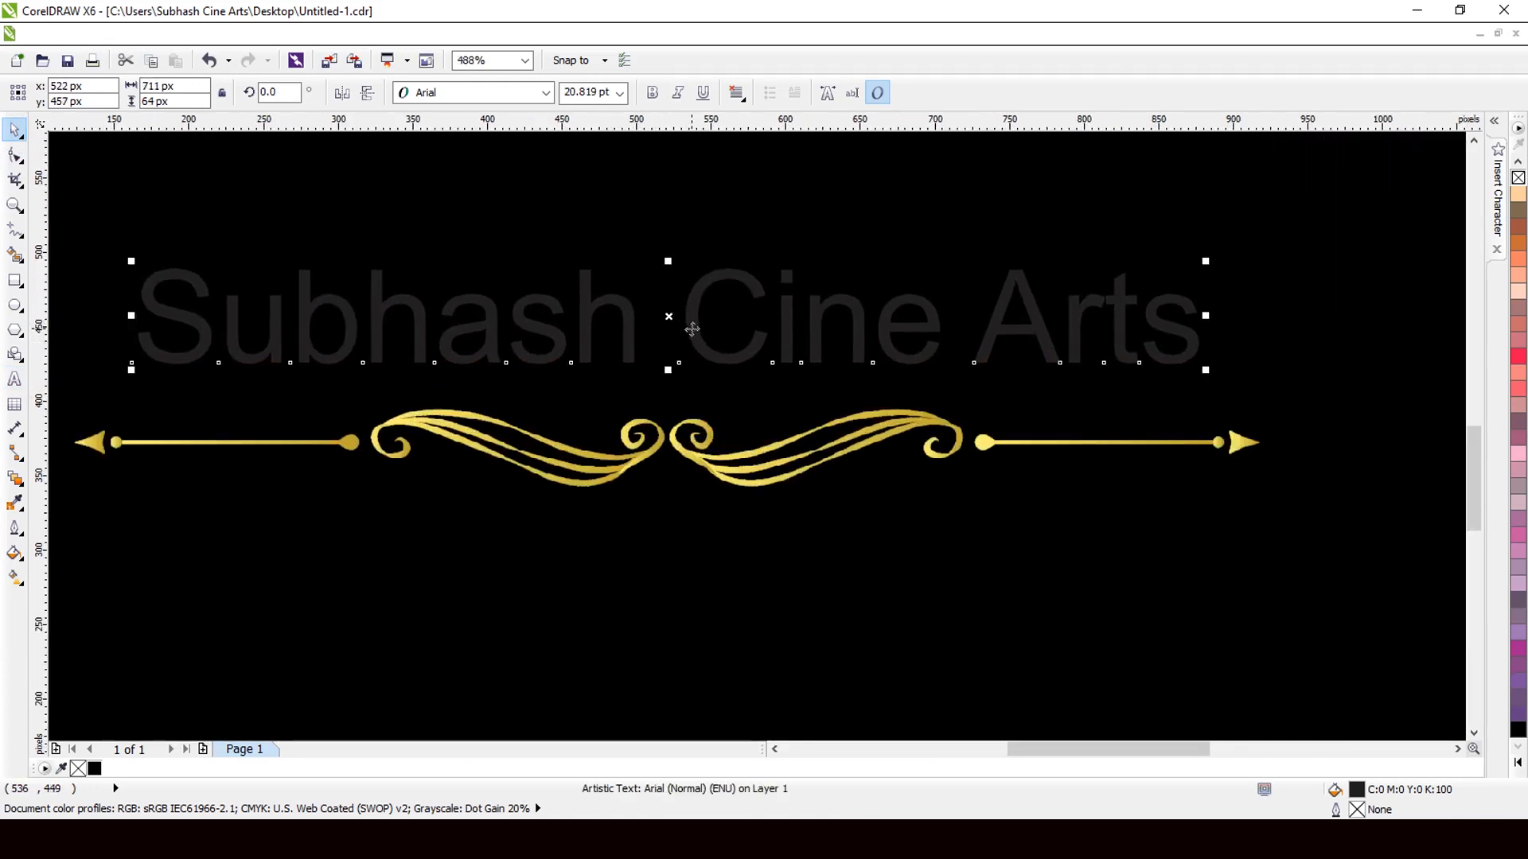
- Fill the text above the divider with the peach colour C:0 M:40 Y:40 K:0
scroll(690, 331, "down", 1)
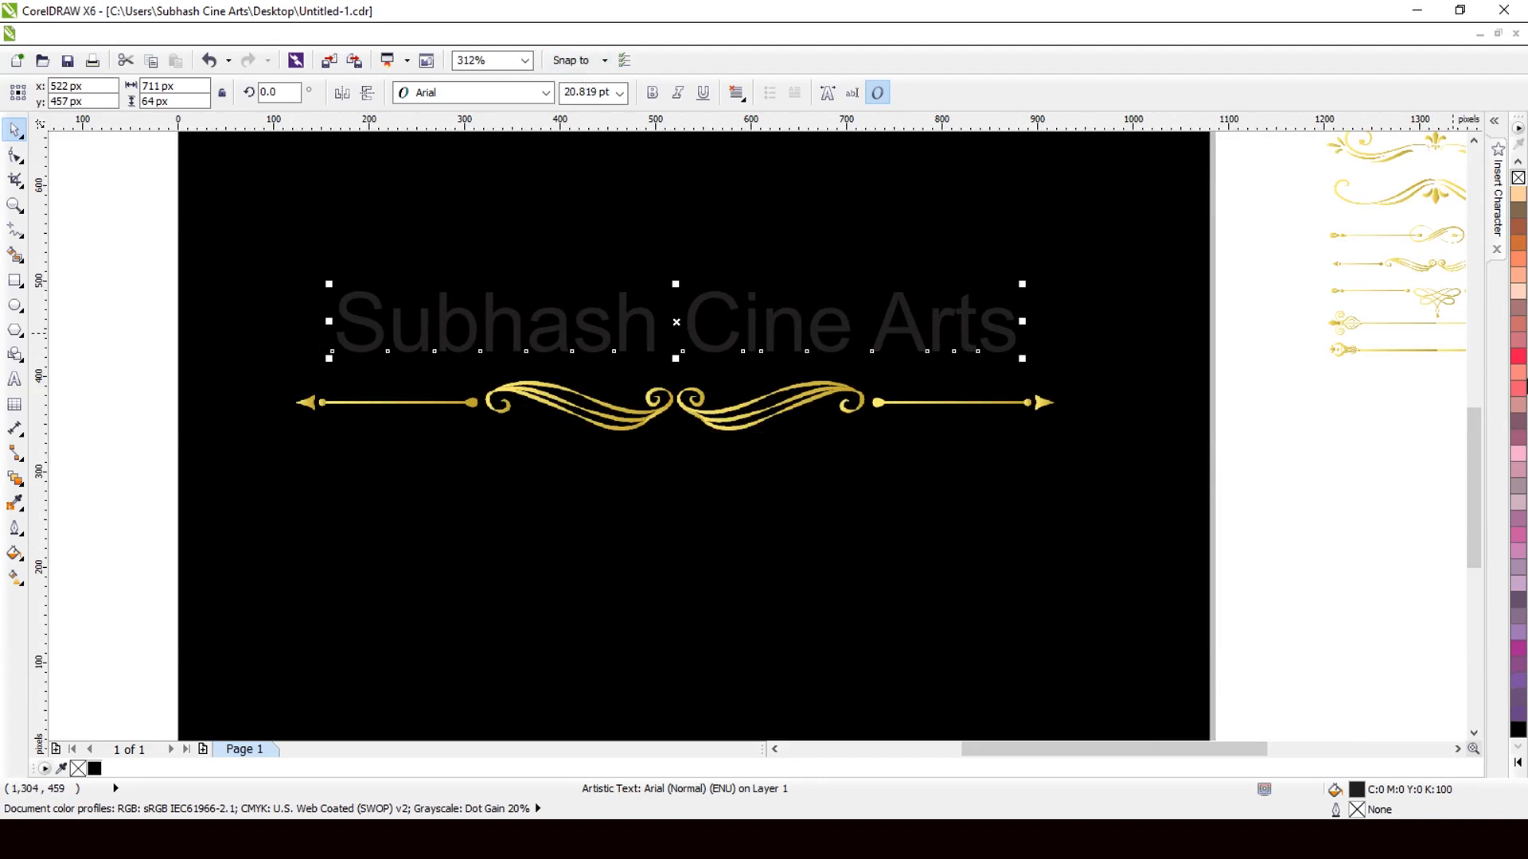
left_click(1518, 277)
scroll(1456, 334, "down", 1)
scroll(716, 286, "up", 2)
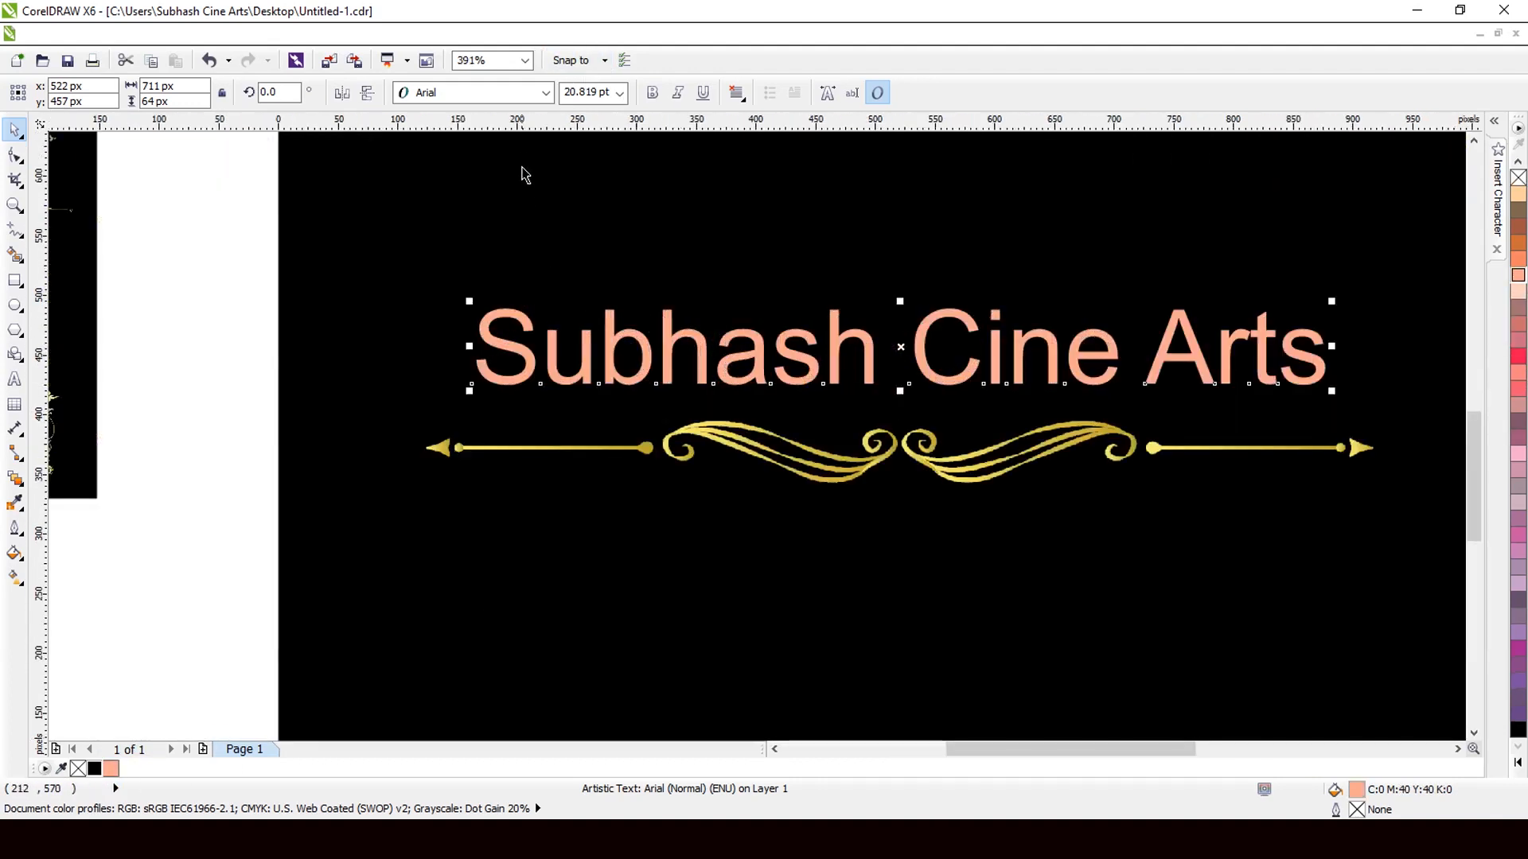
- Change the text's font to the script typeface Birds of Paradise Personal use
left_click(509, 93)
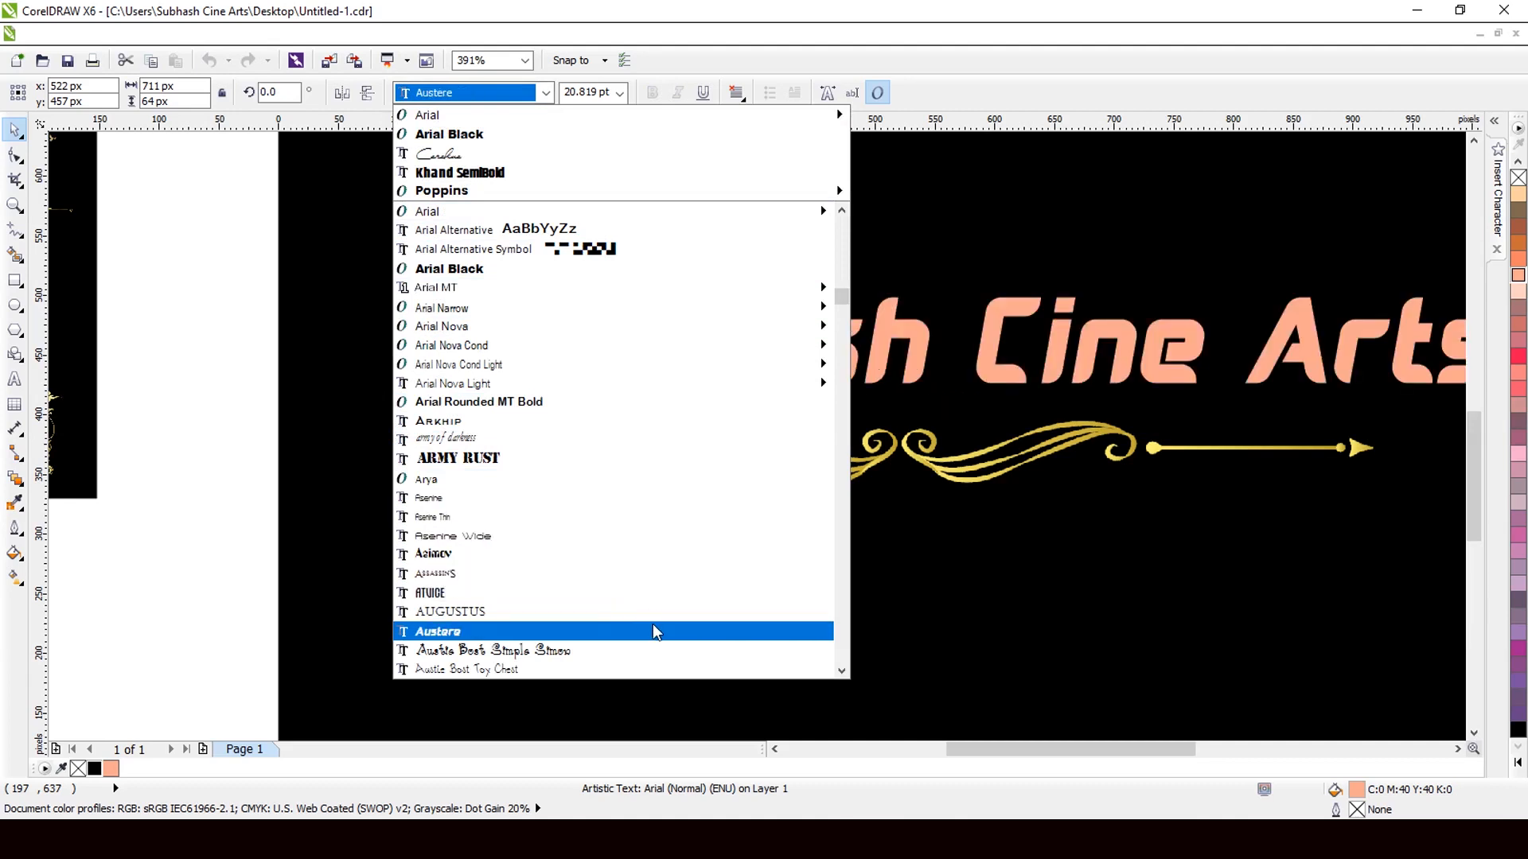
scroll(668, 653, "down", 4)
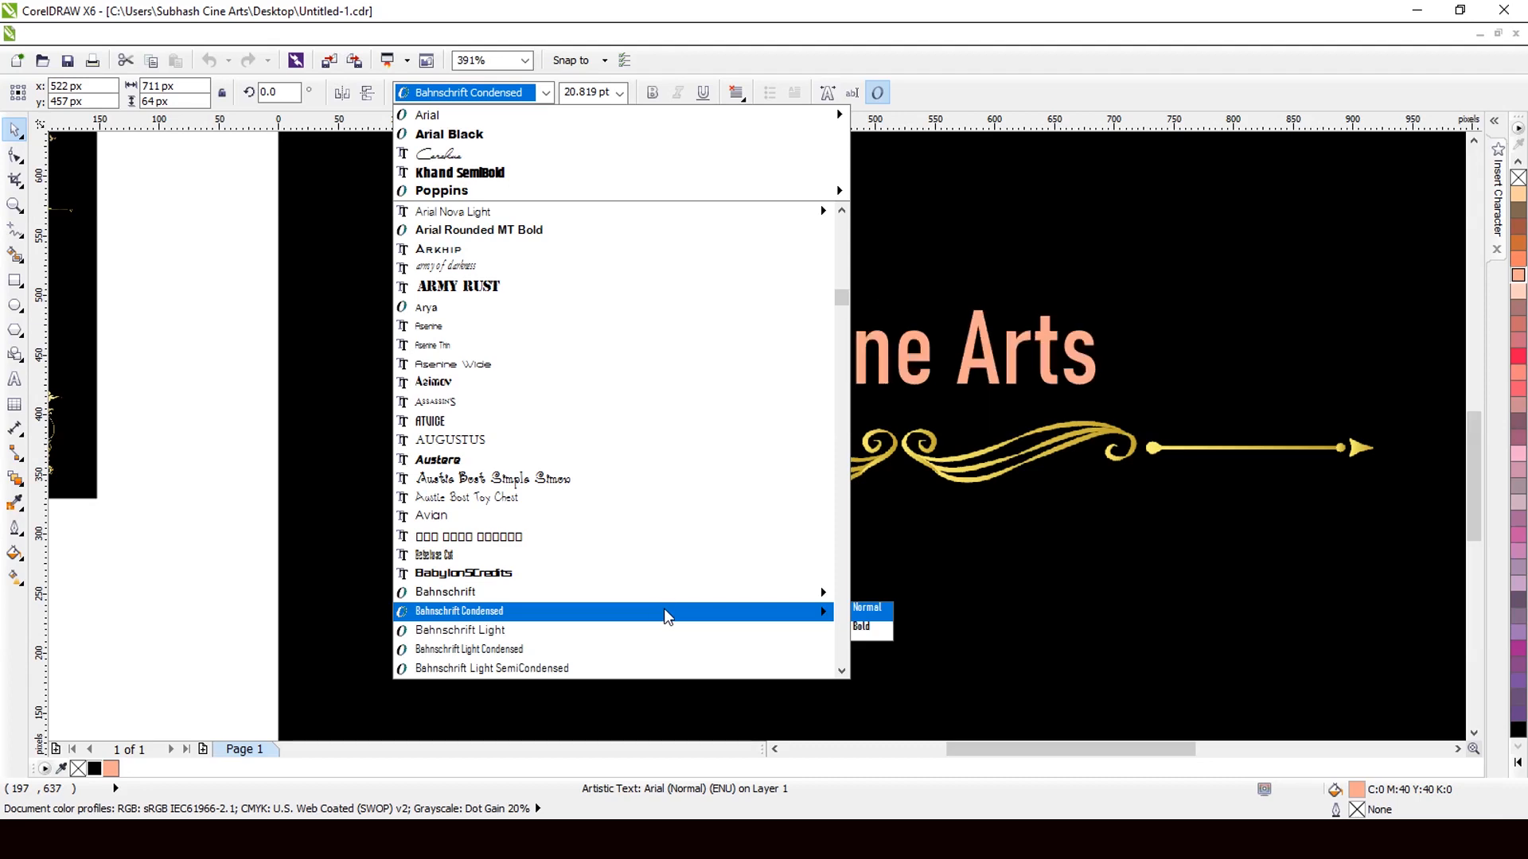
scroll(668, 617, "down", 3)
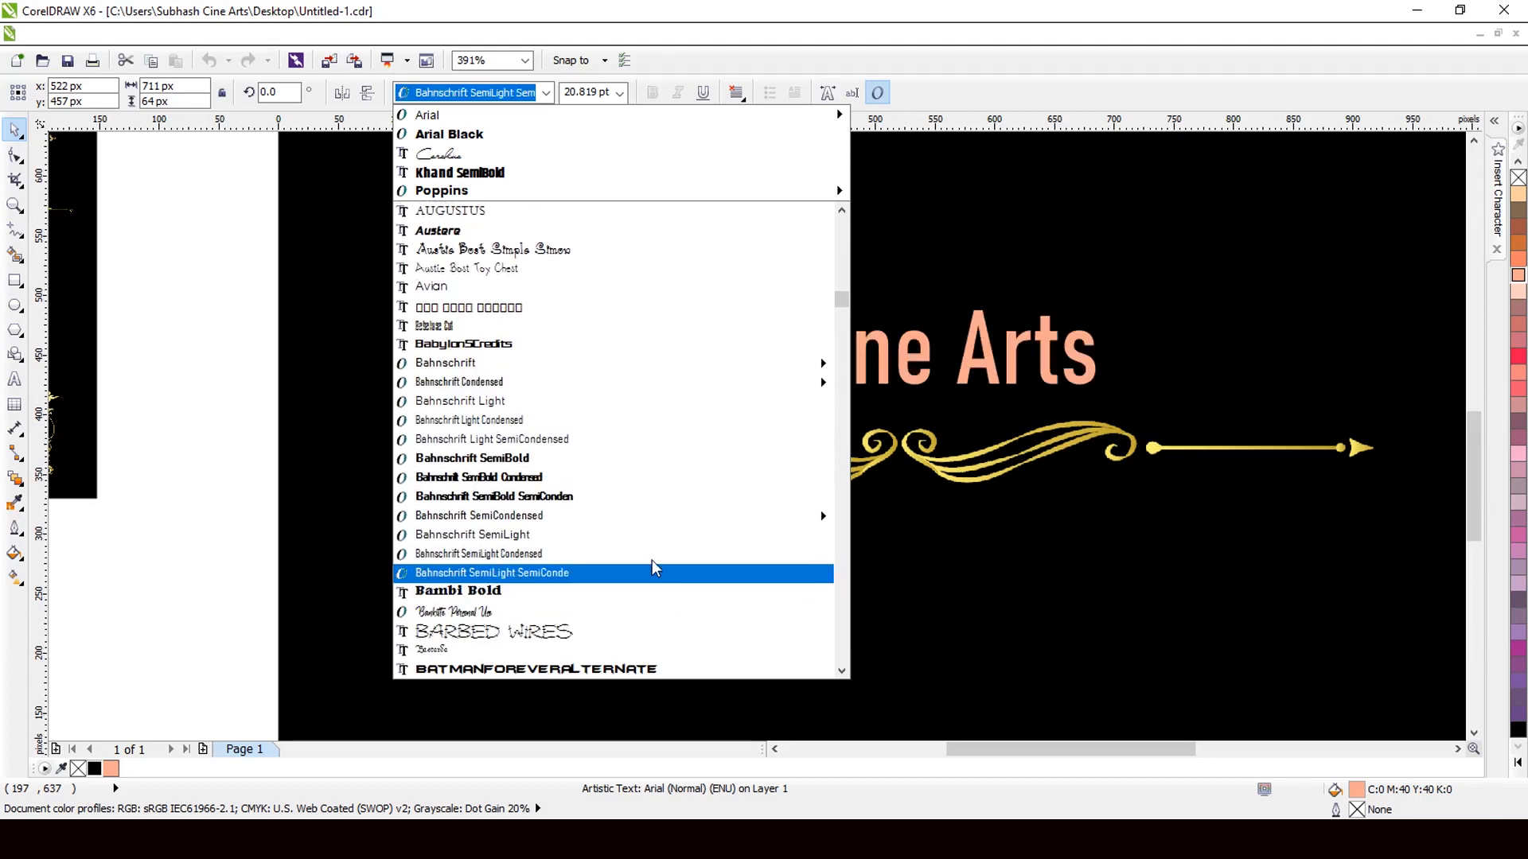
scroll(652, 559, "down", 4)
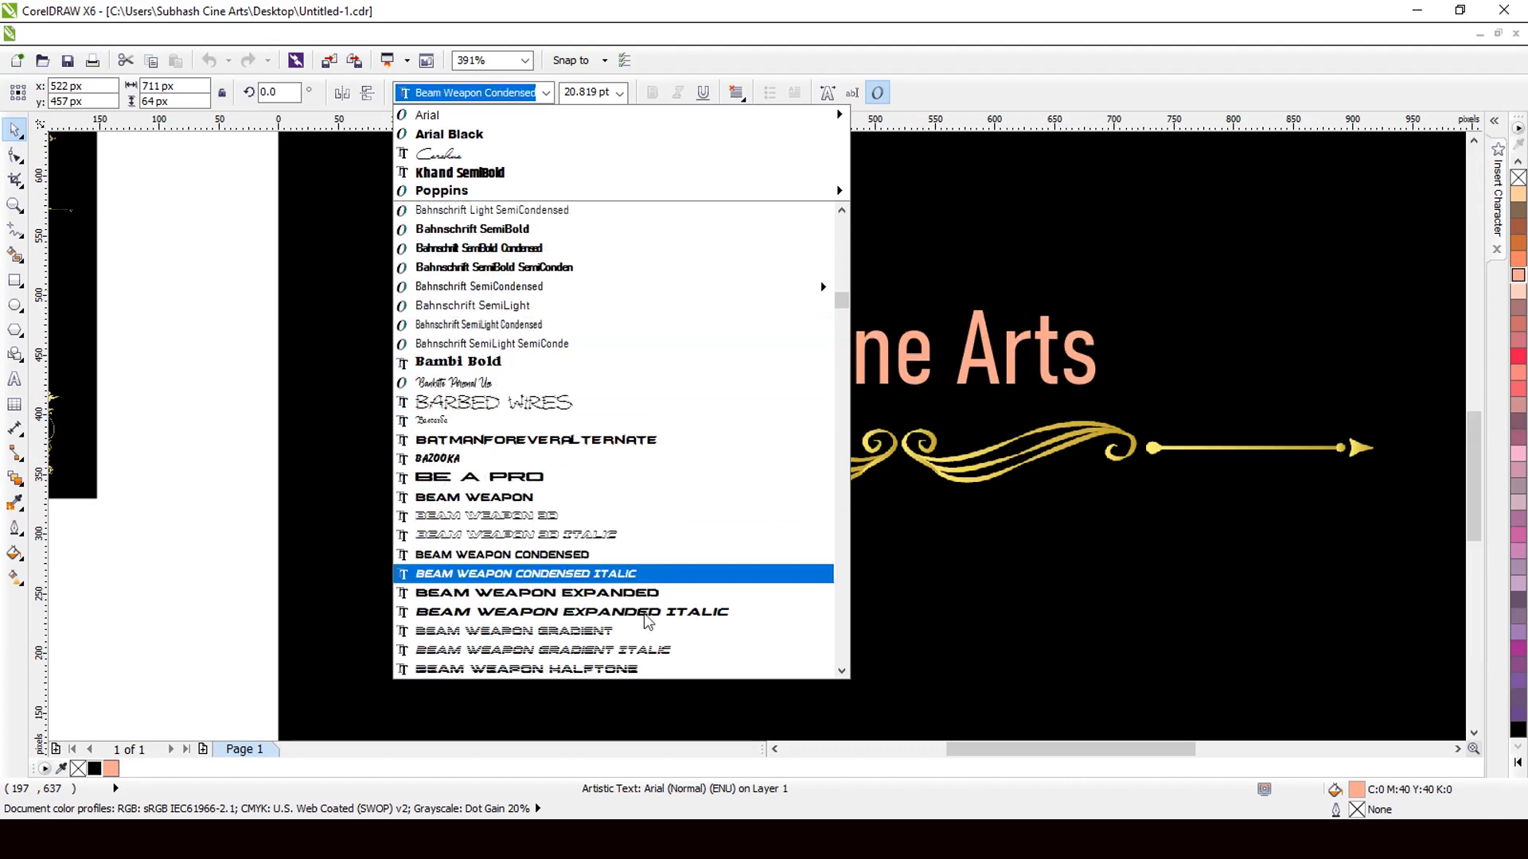
scroll(653, 573, "down", 6)
scroll(649, 573, "down", 4)
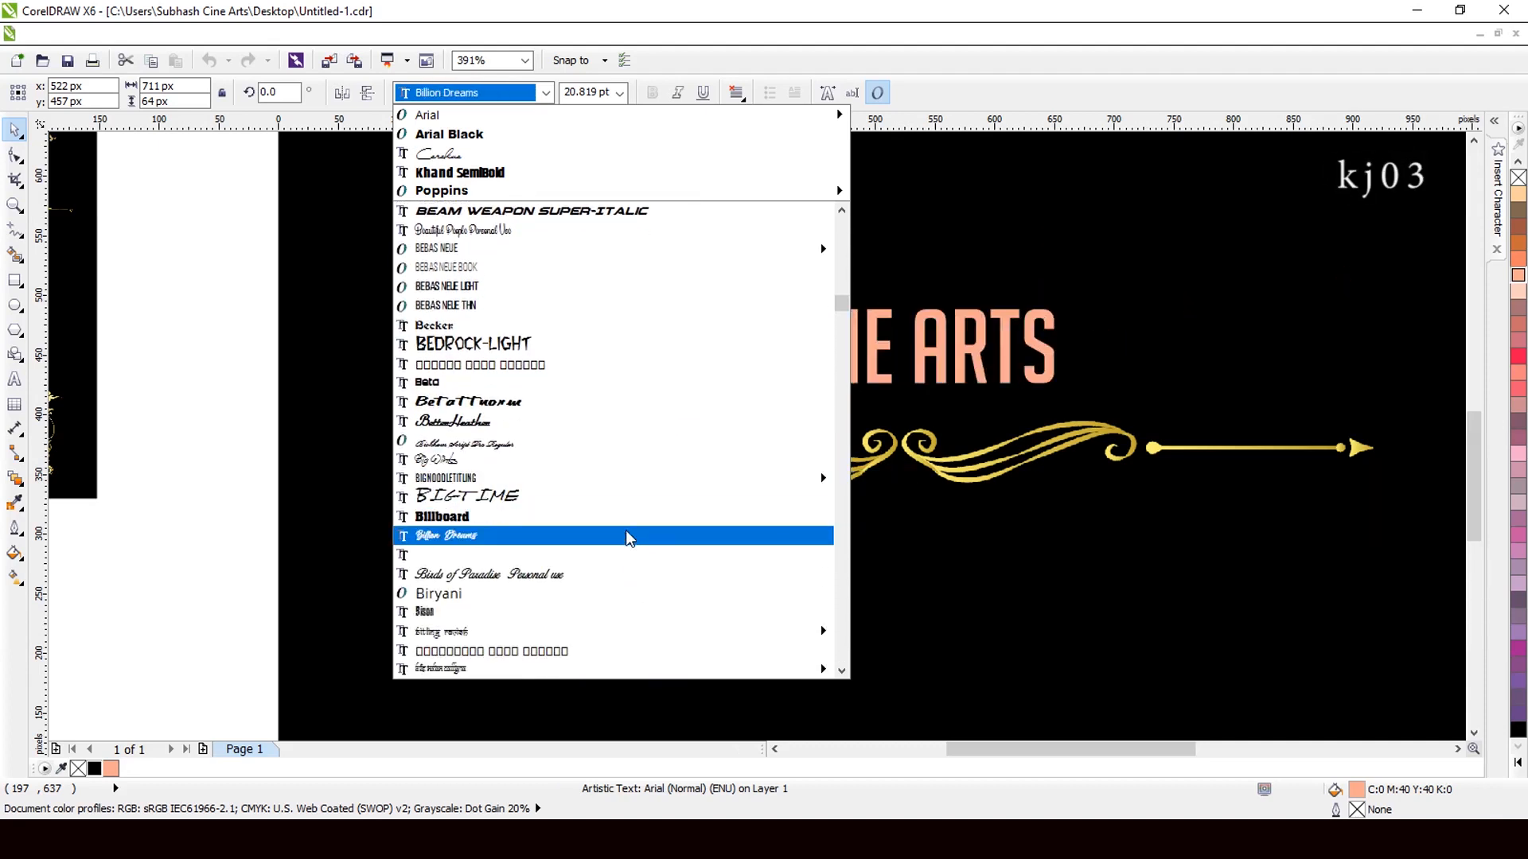
scroll(625, 542, "down", 3)
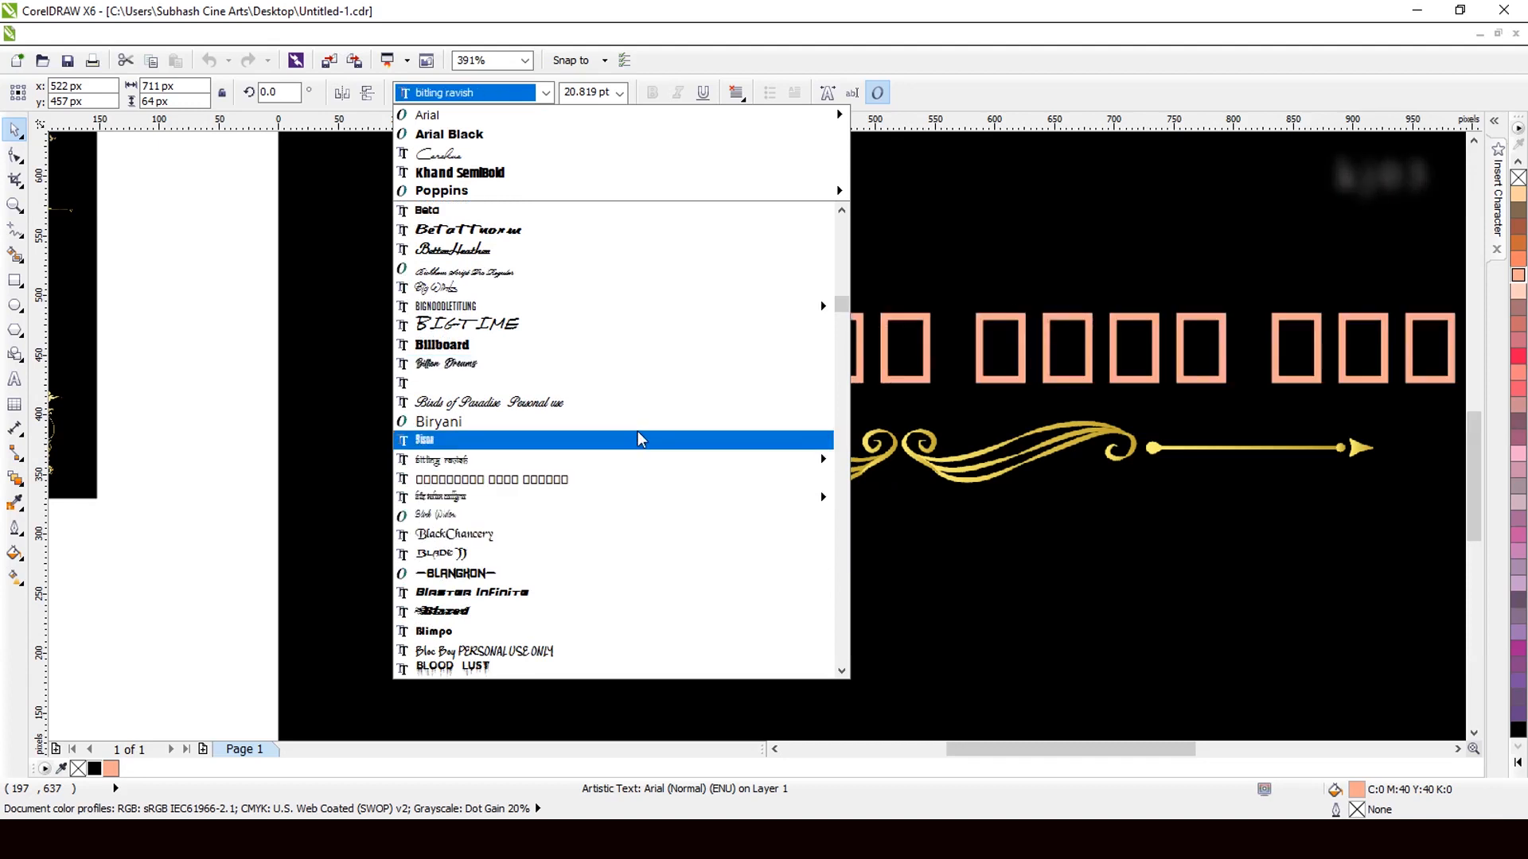
left_click(647, 403)
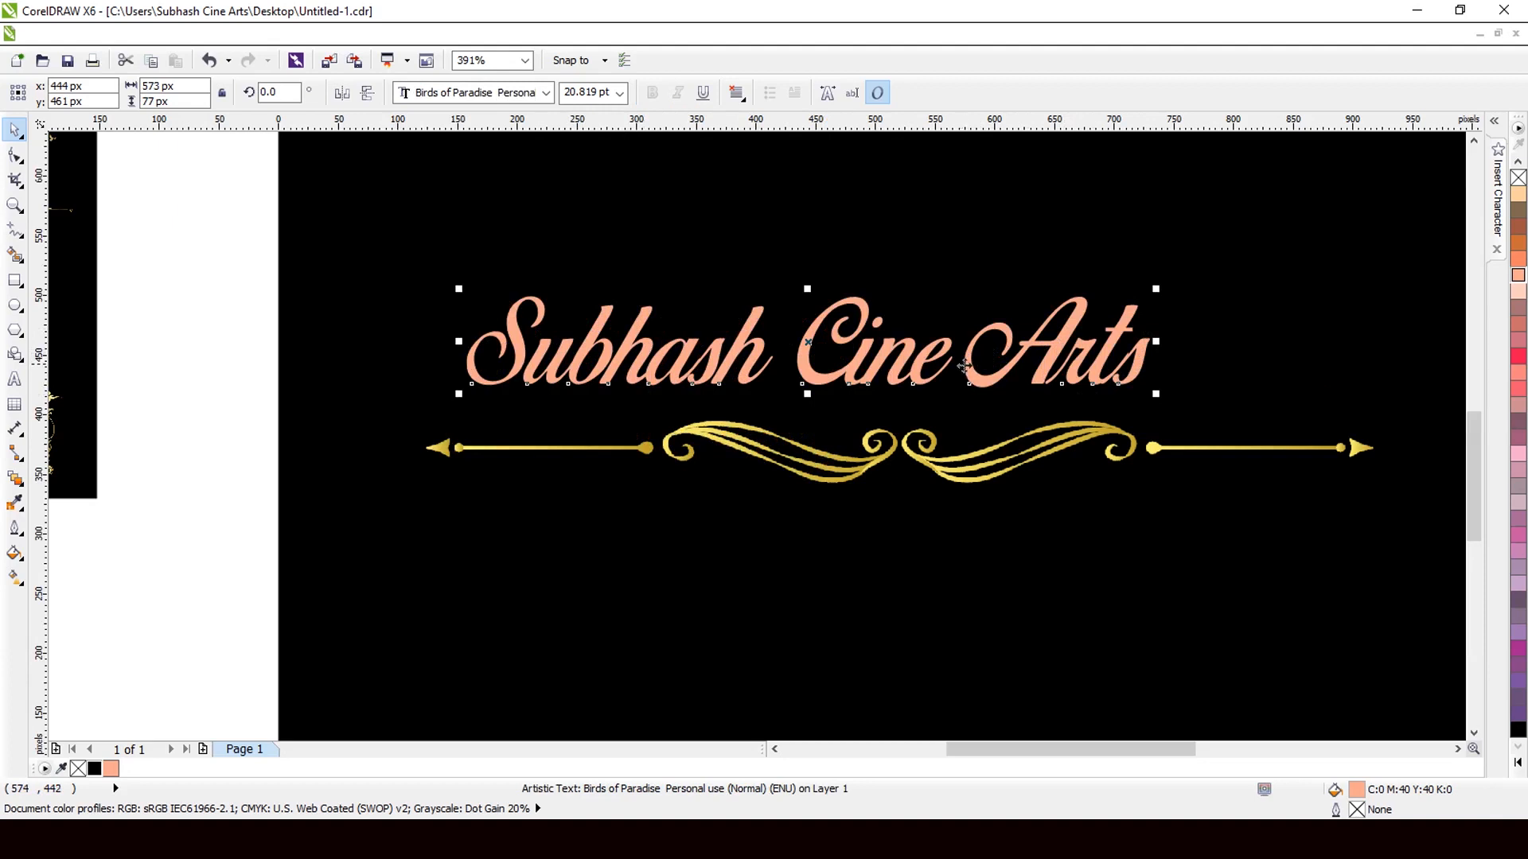
- Re-centre the script text above the divider at about x 521 px, y 452 px
scroll(970, 368, "down", 4)
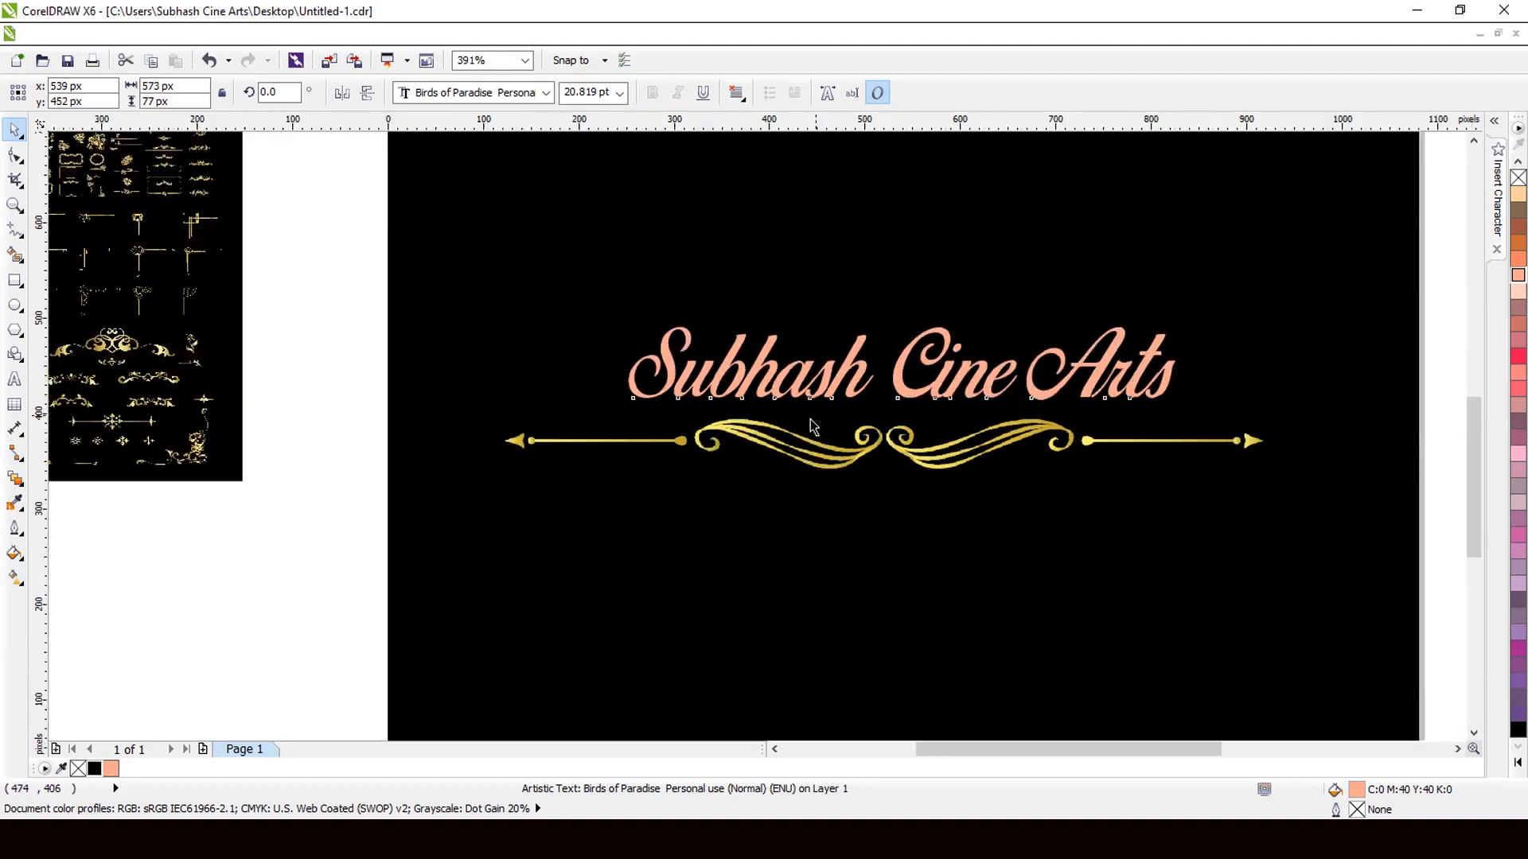
scroll(955, 368, "up", 3)
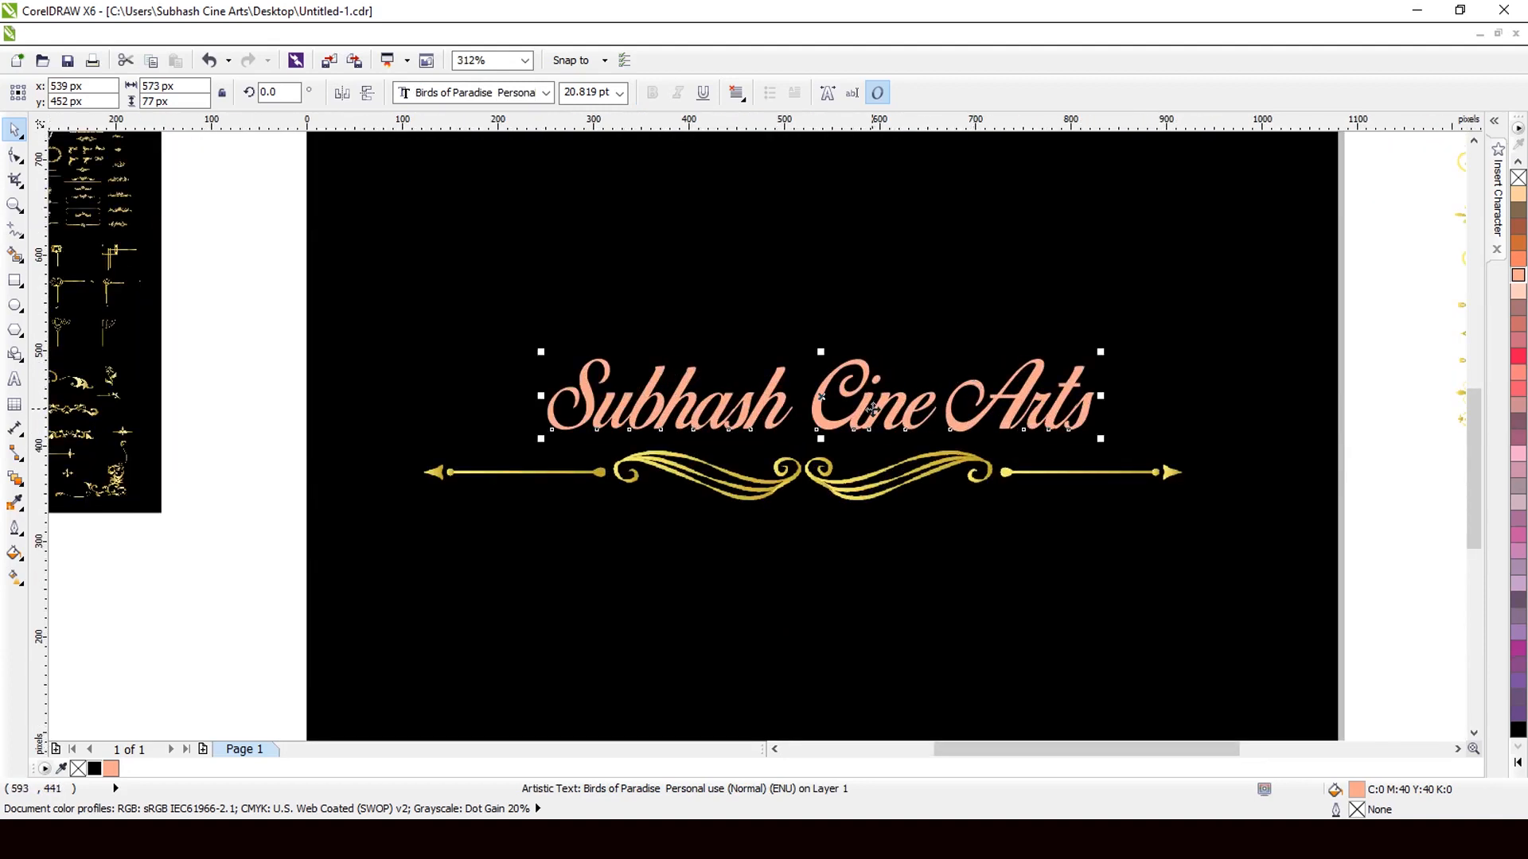
left_click_drag(863, 410, 846, 408)
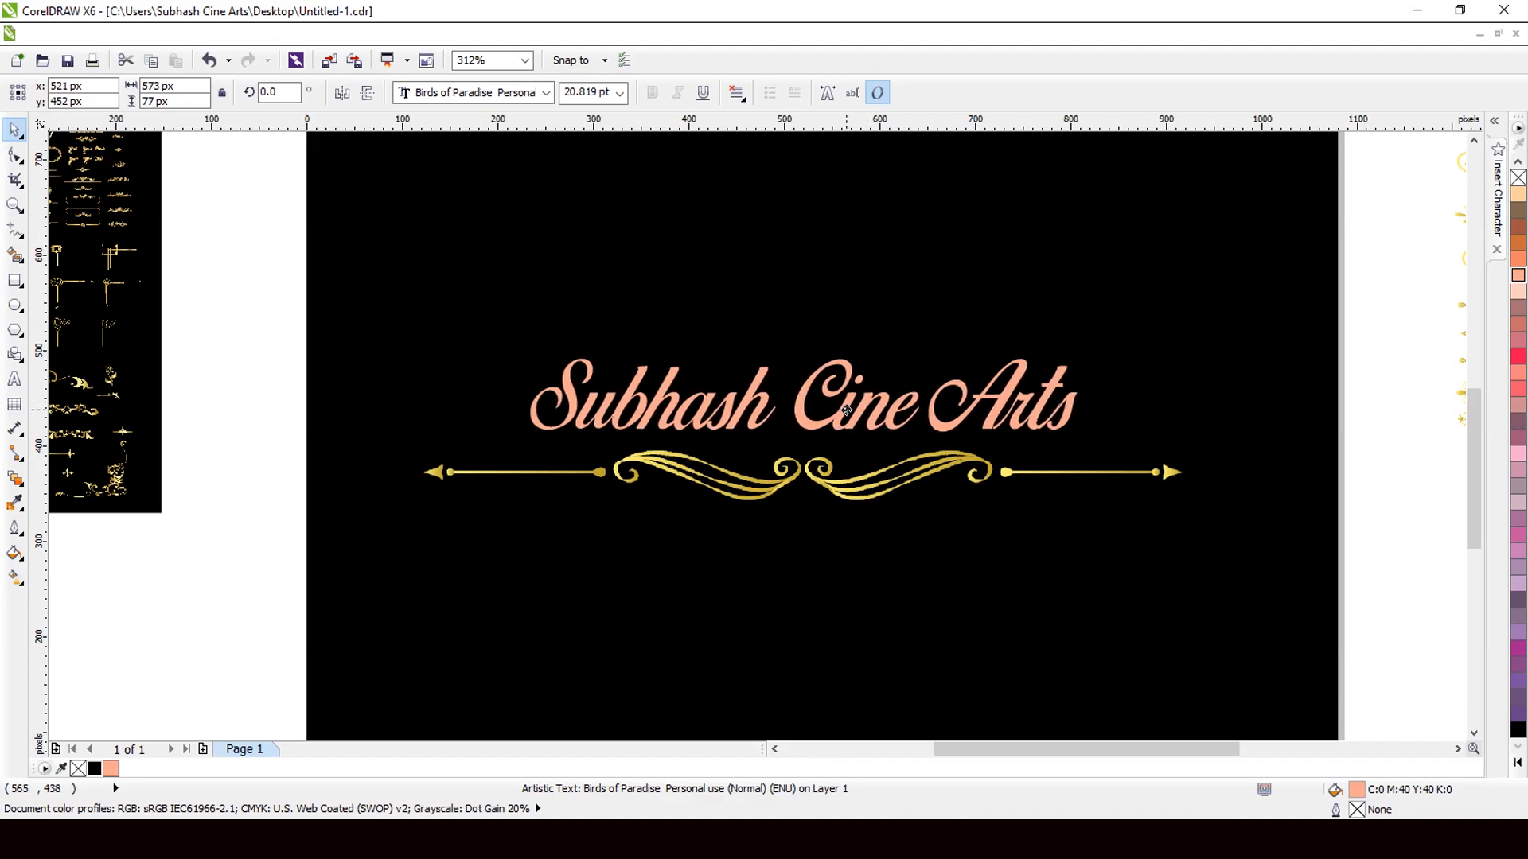
- Import background file 47 from the Background folder and place it about 299 px square below the black ornament sheet
scroll(830, 420, "down", 4)
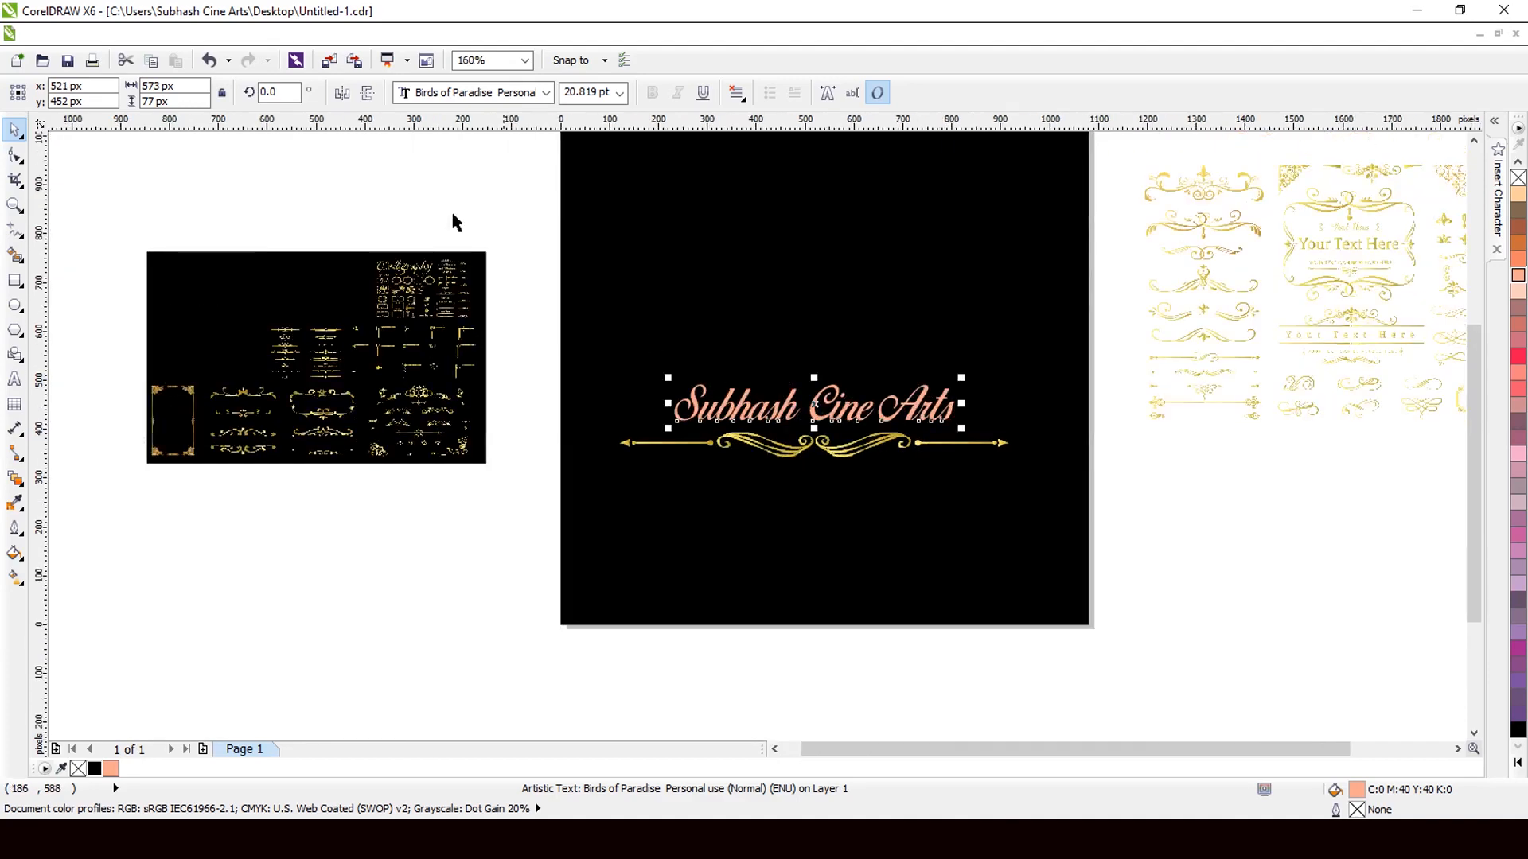
left_click(324, 62)
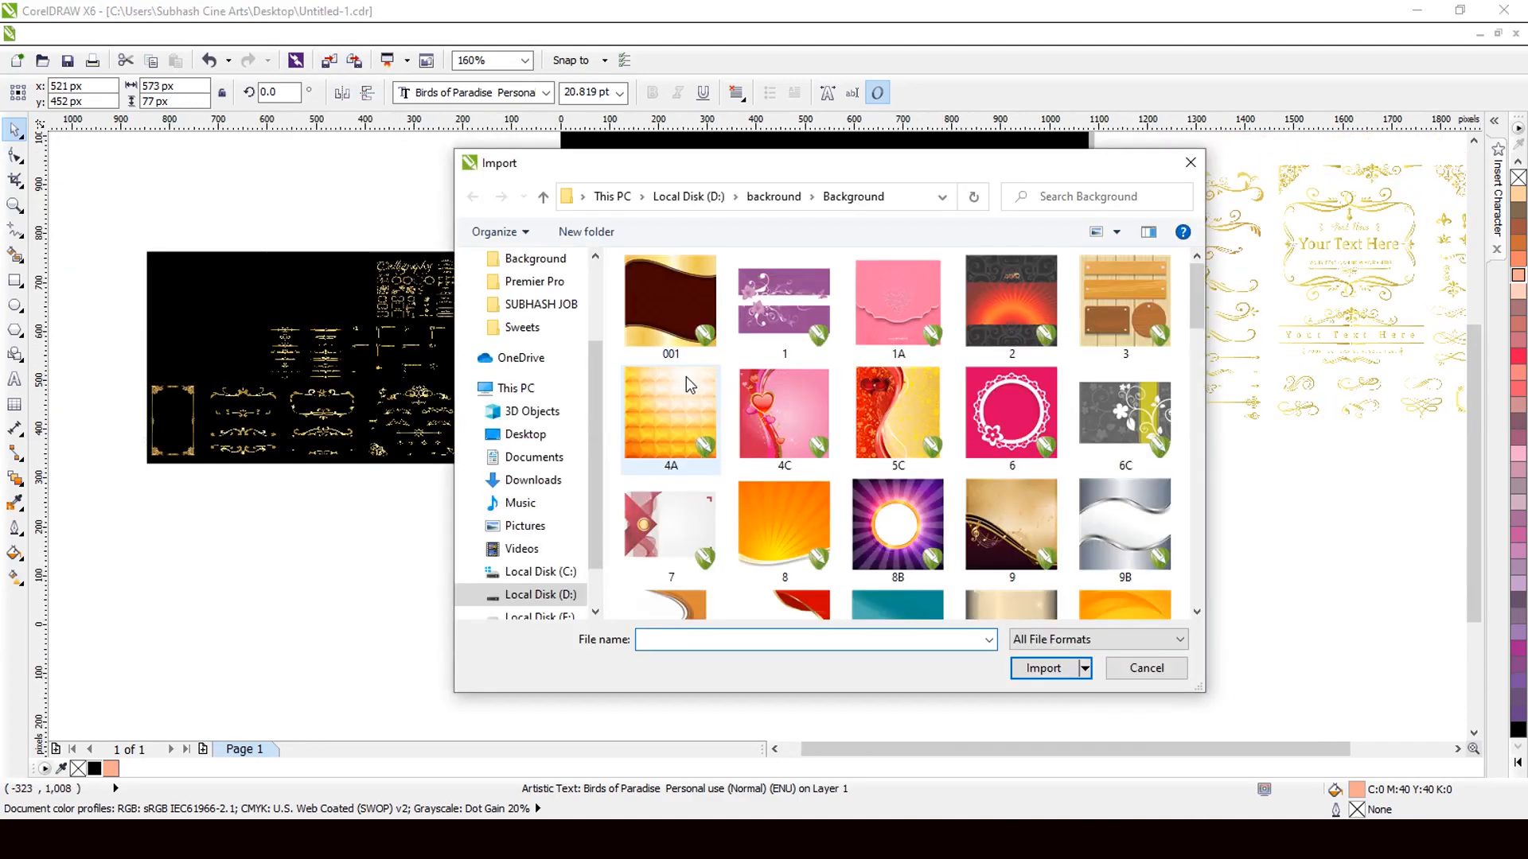
scroll(790, 367, "down", 10)
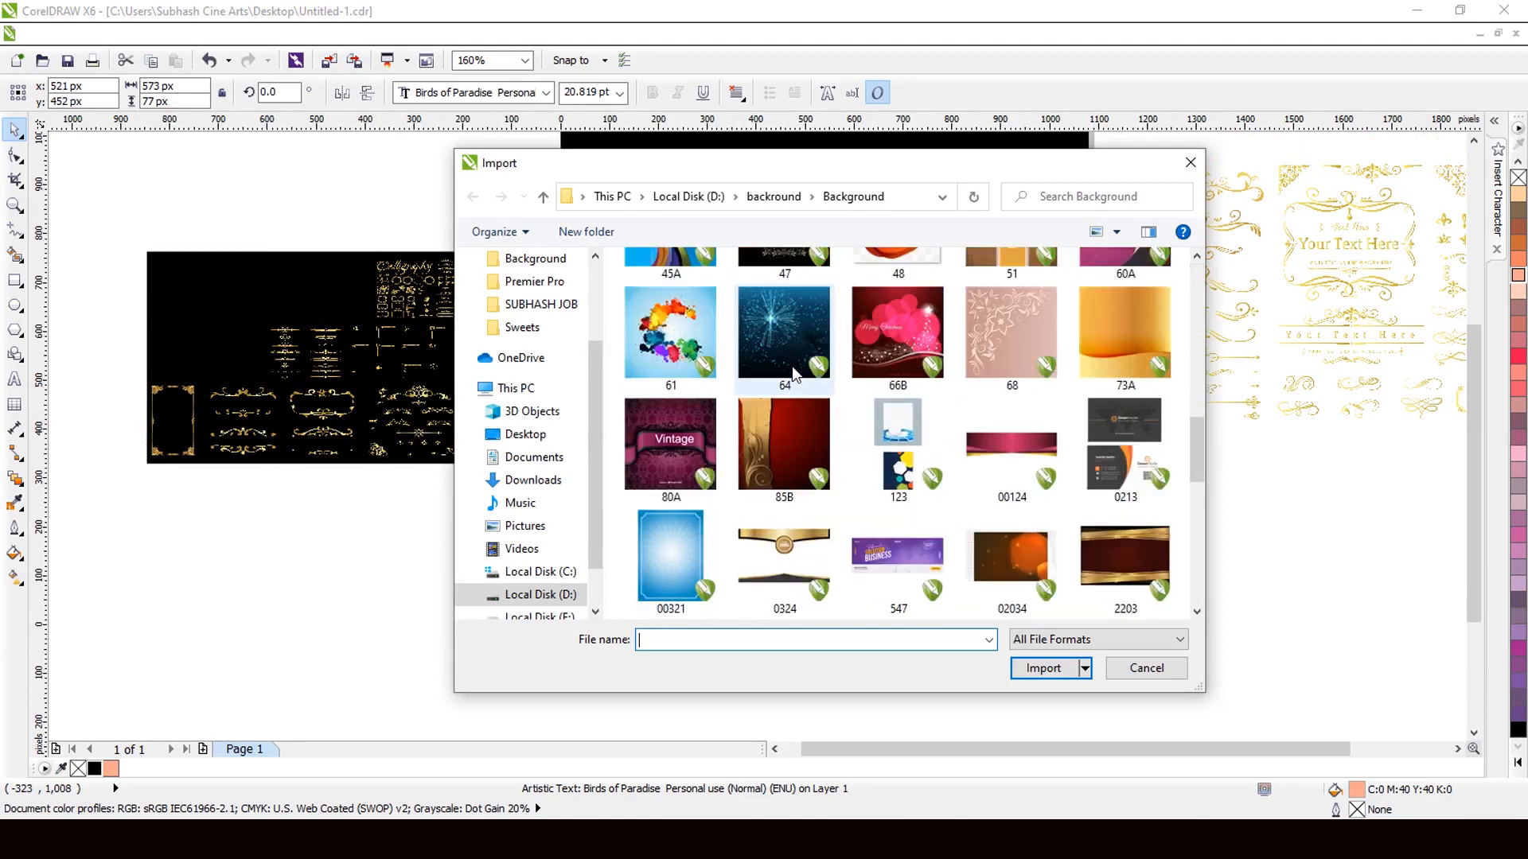
scroll(791, 366, "down", 10)
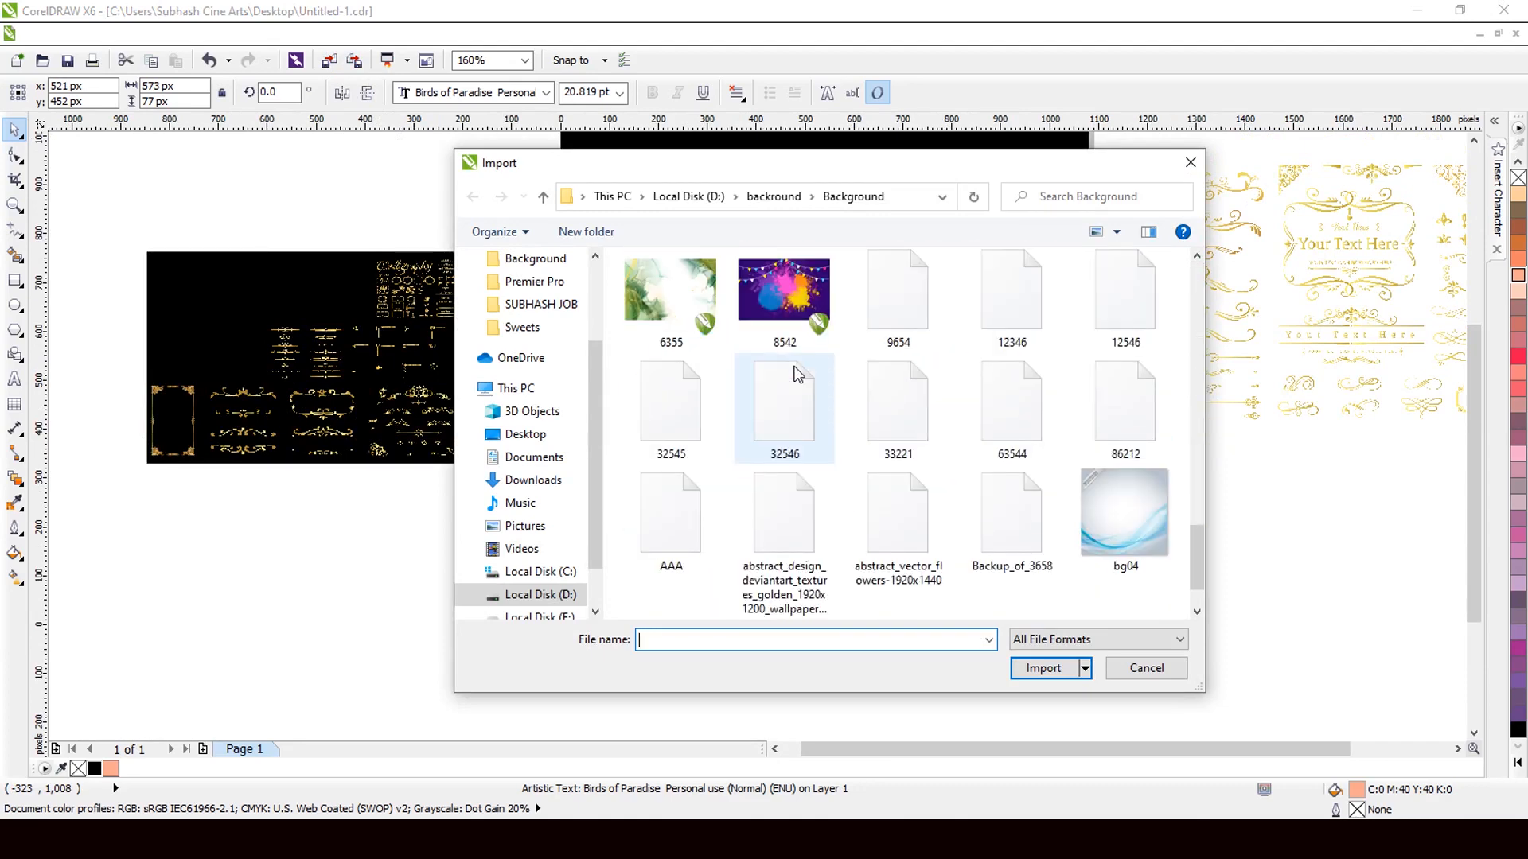
scroll(798, 374, "up", 8)
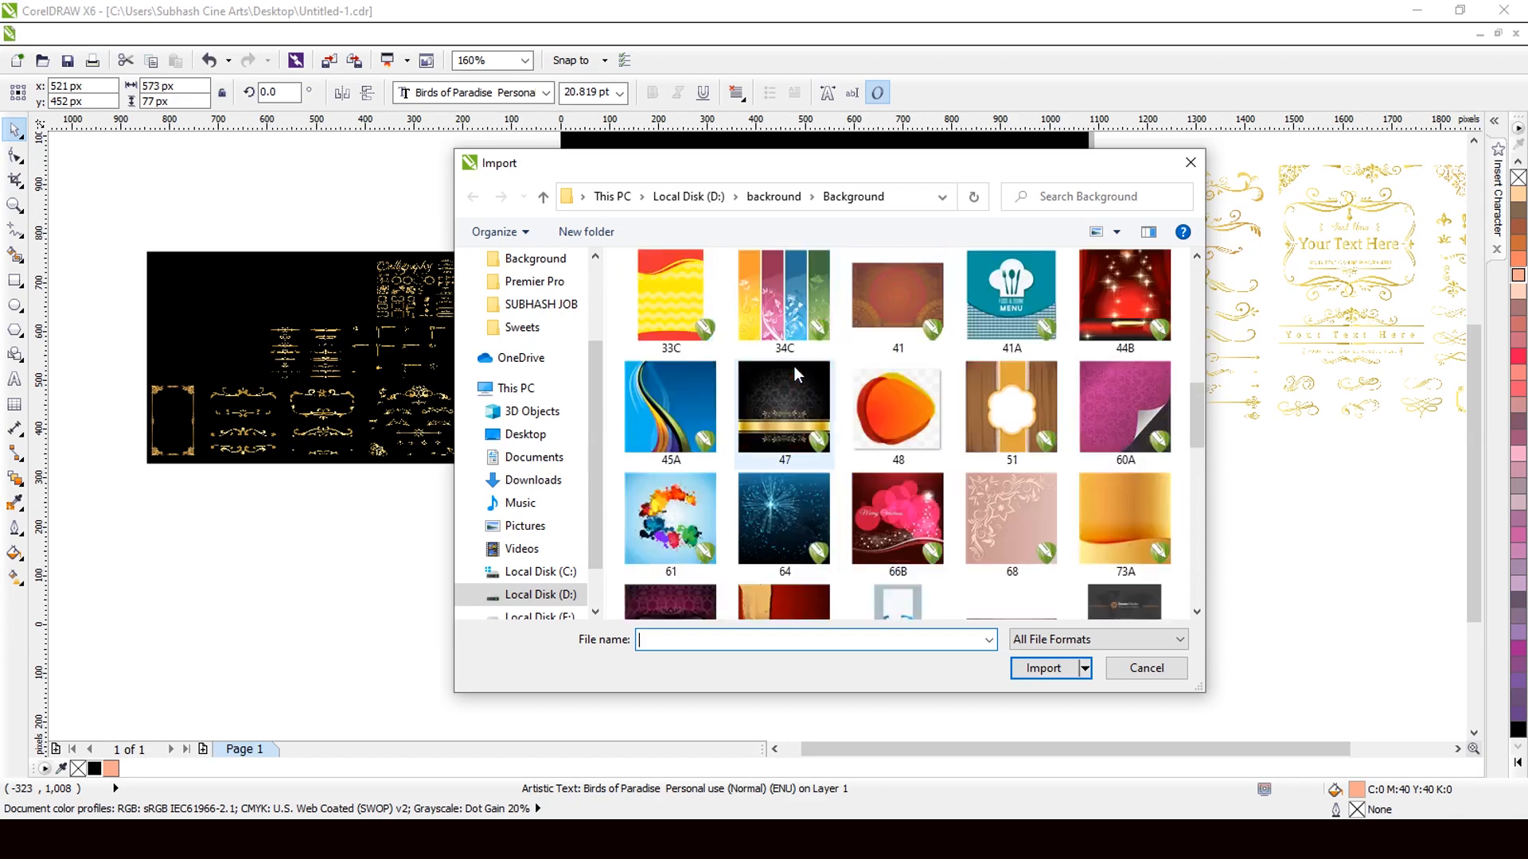
scroll(794, 366, "up", 5)
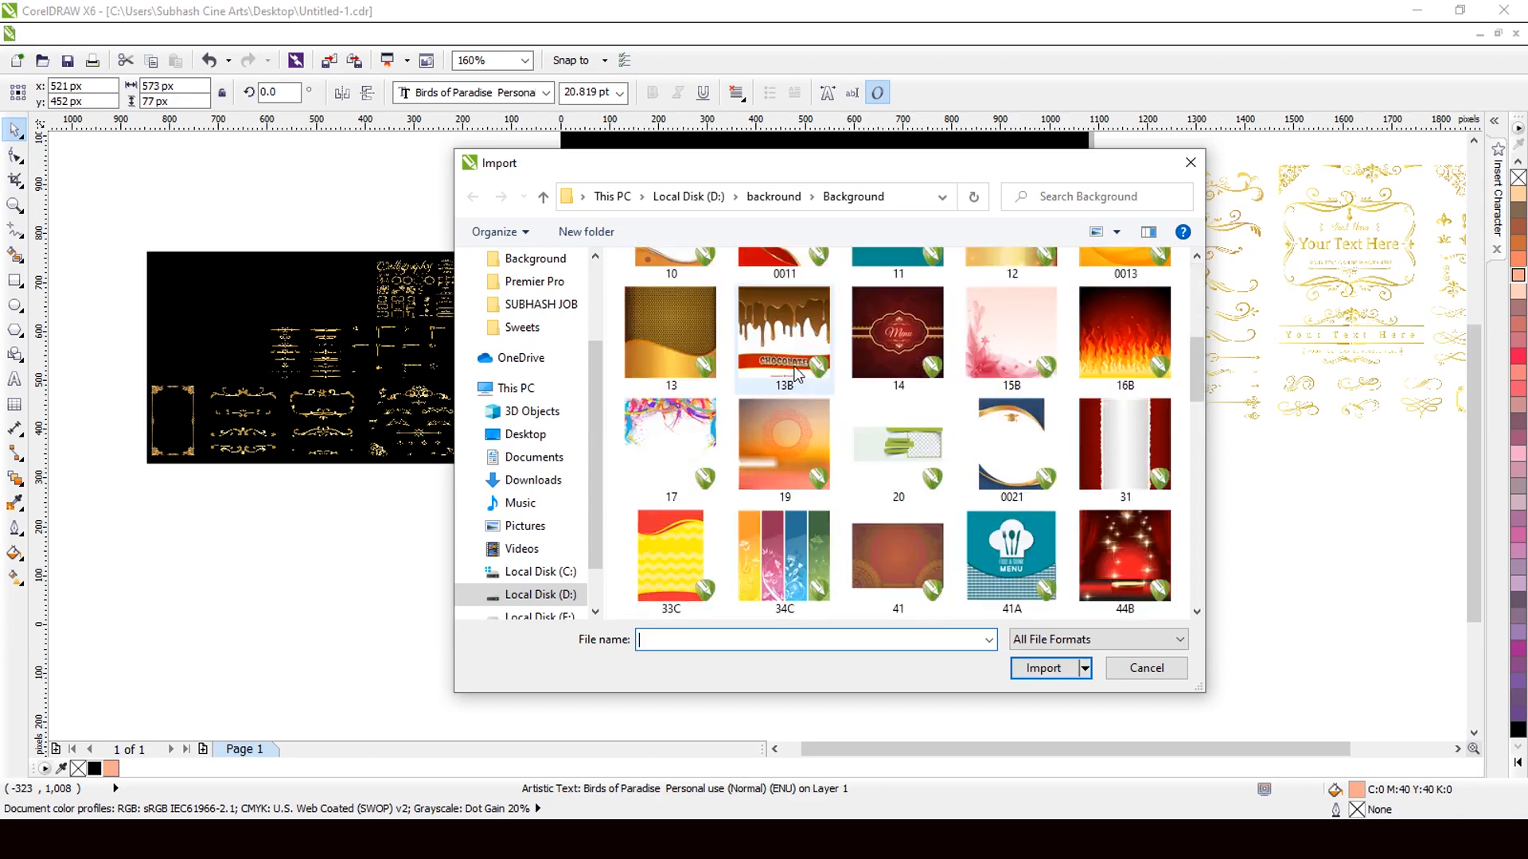
scroll(794, 366, "down", 3)
left_click(791, 417)
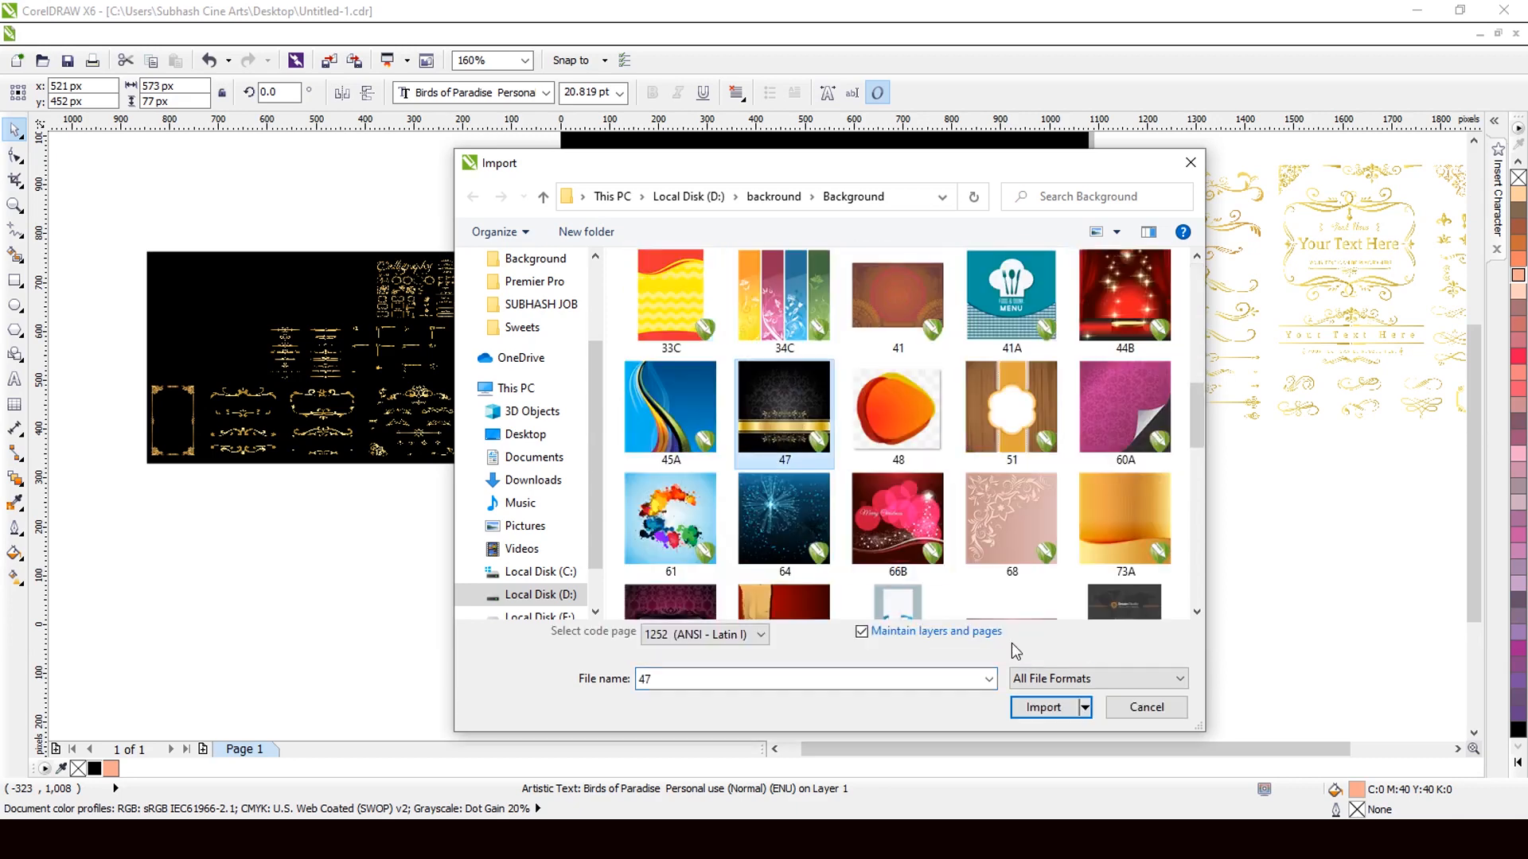
left_click(1042, 708)
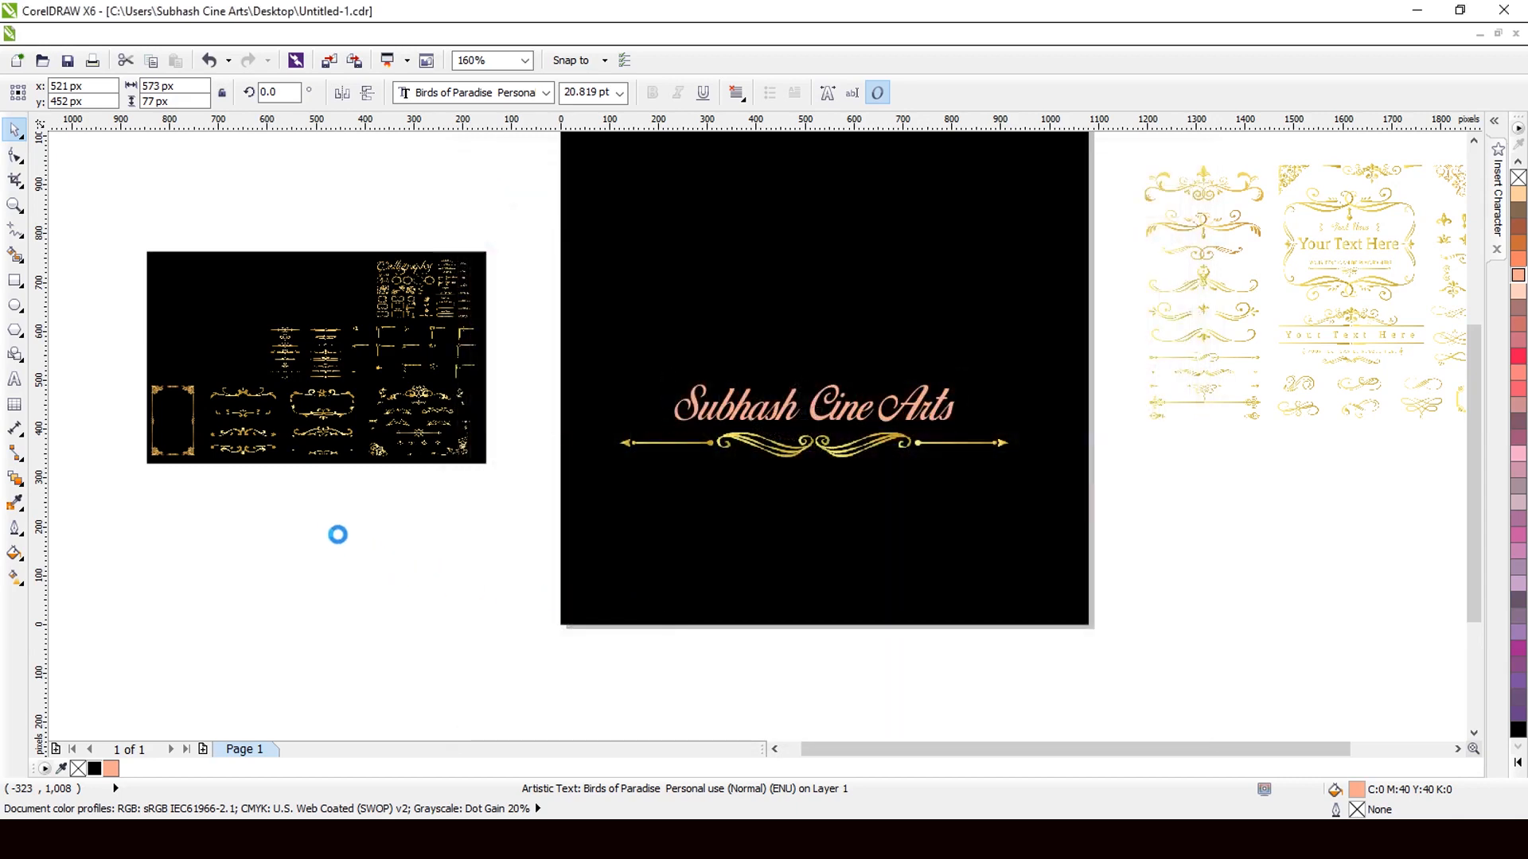
left_click_drag(322, 514, 468, 659)
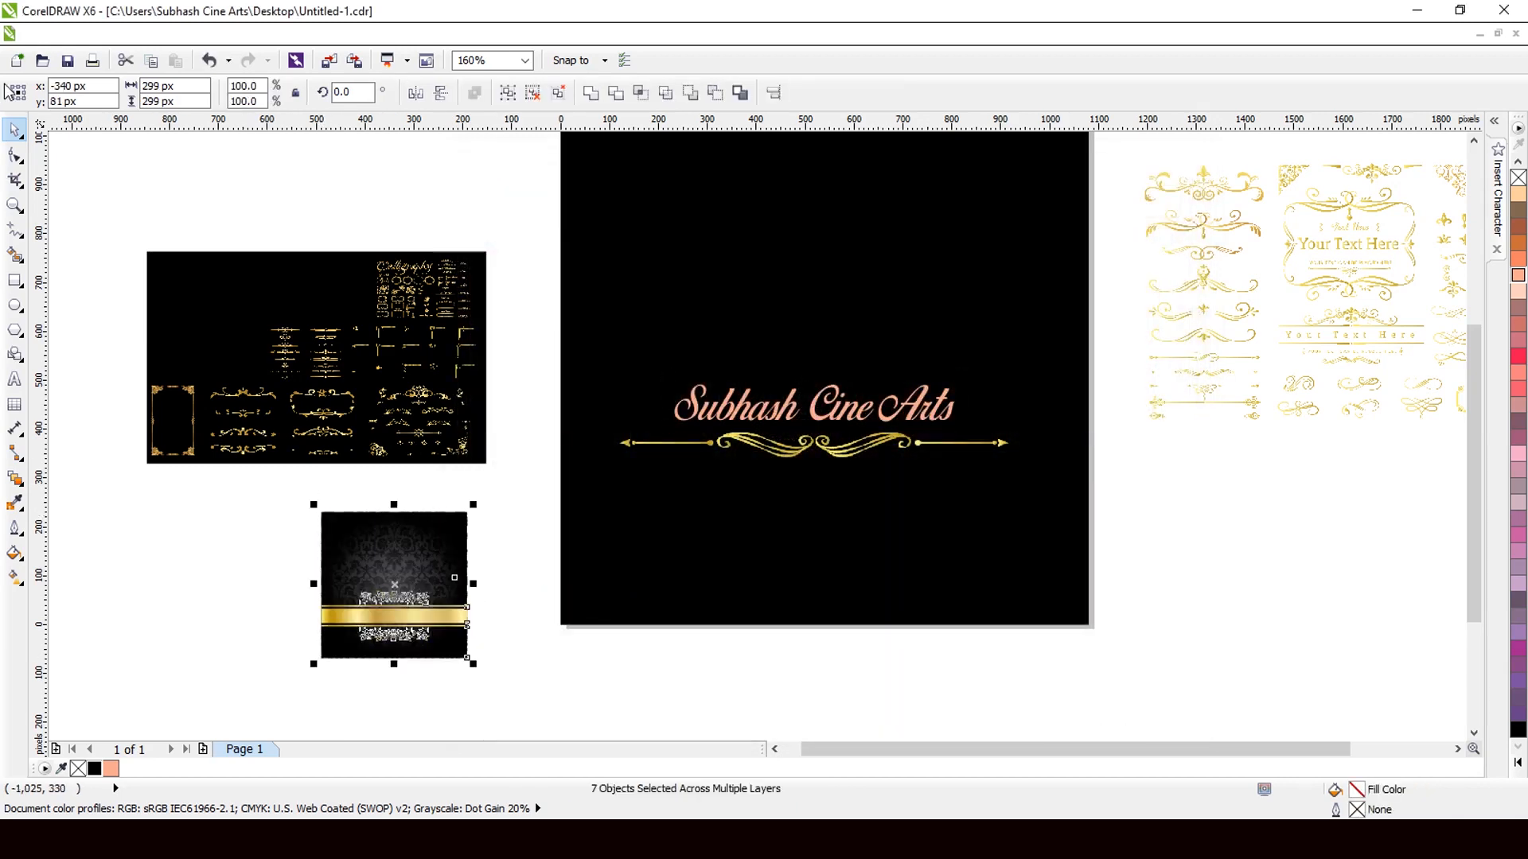
left_click(22, 157)
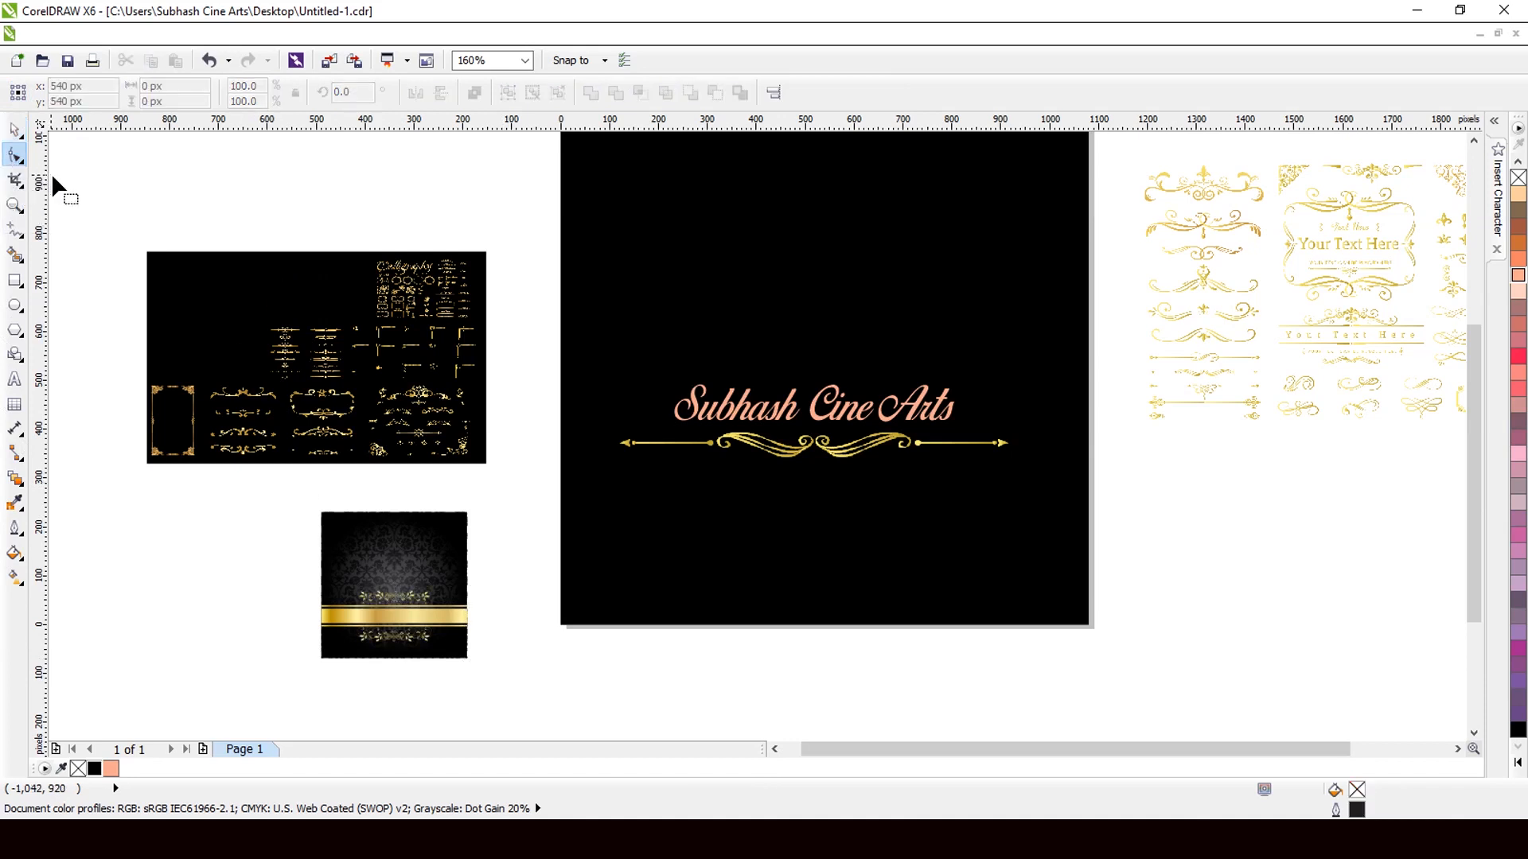
left_click(396, 623)
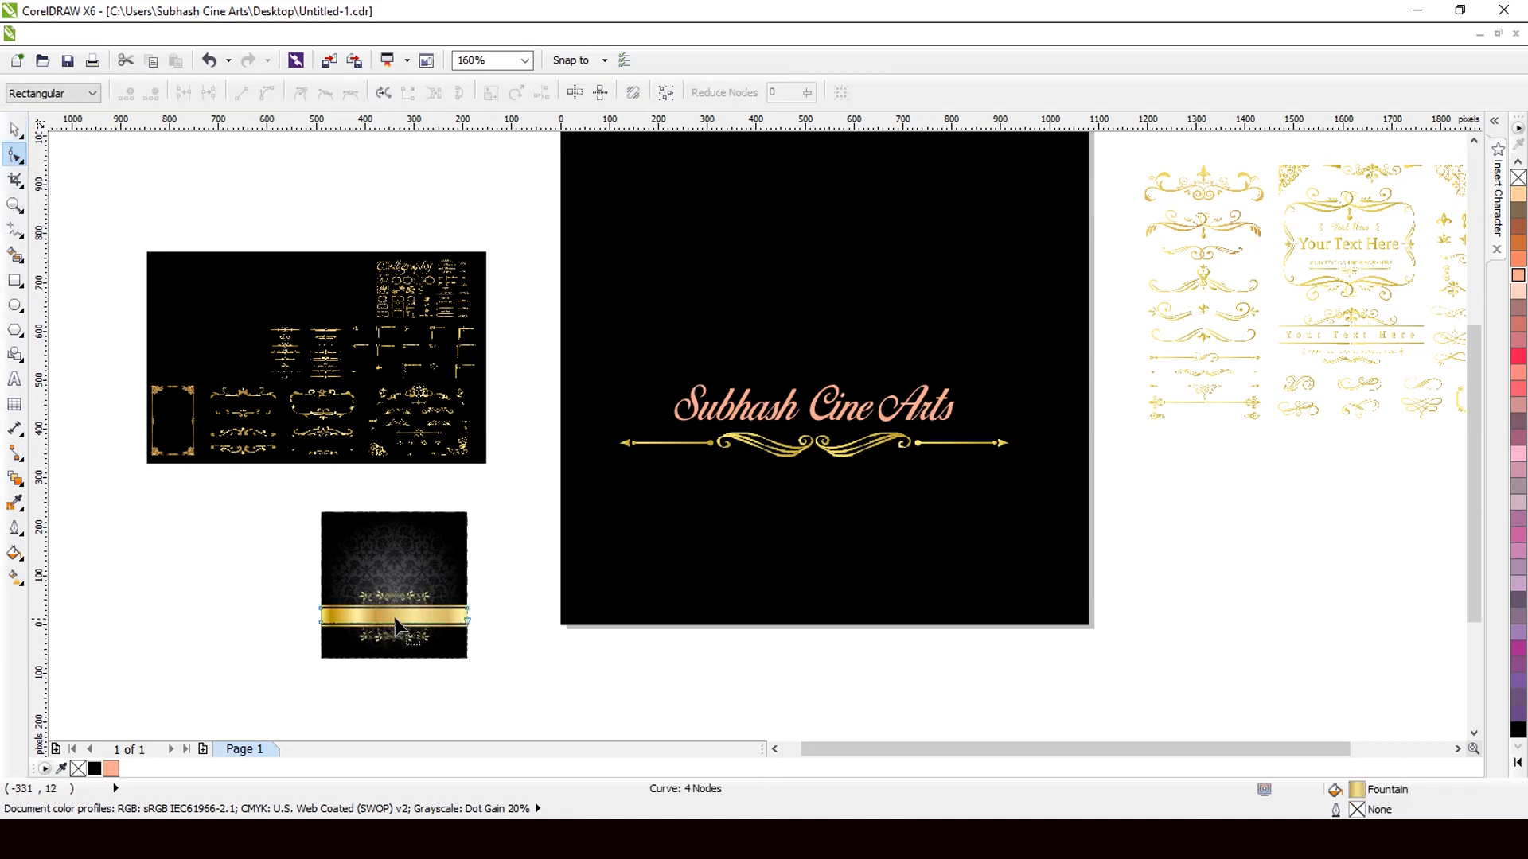
left_click(17, 130)
left_click(221, 207)
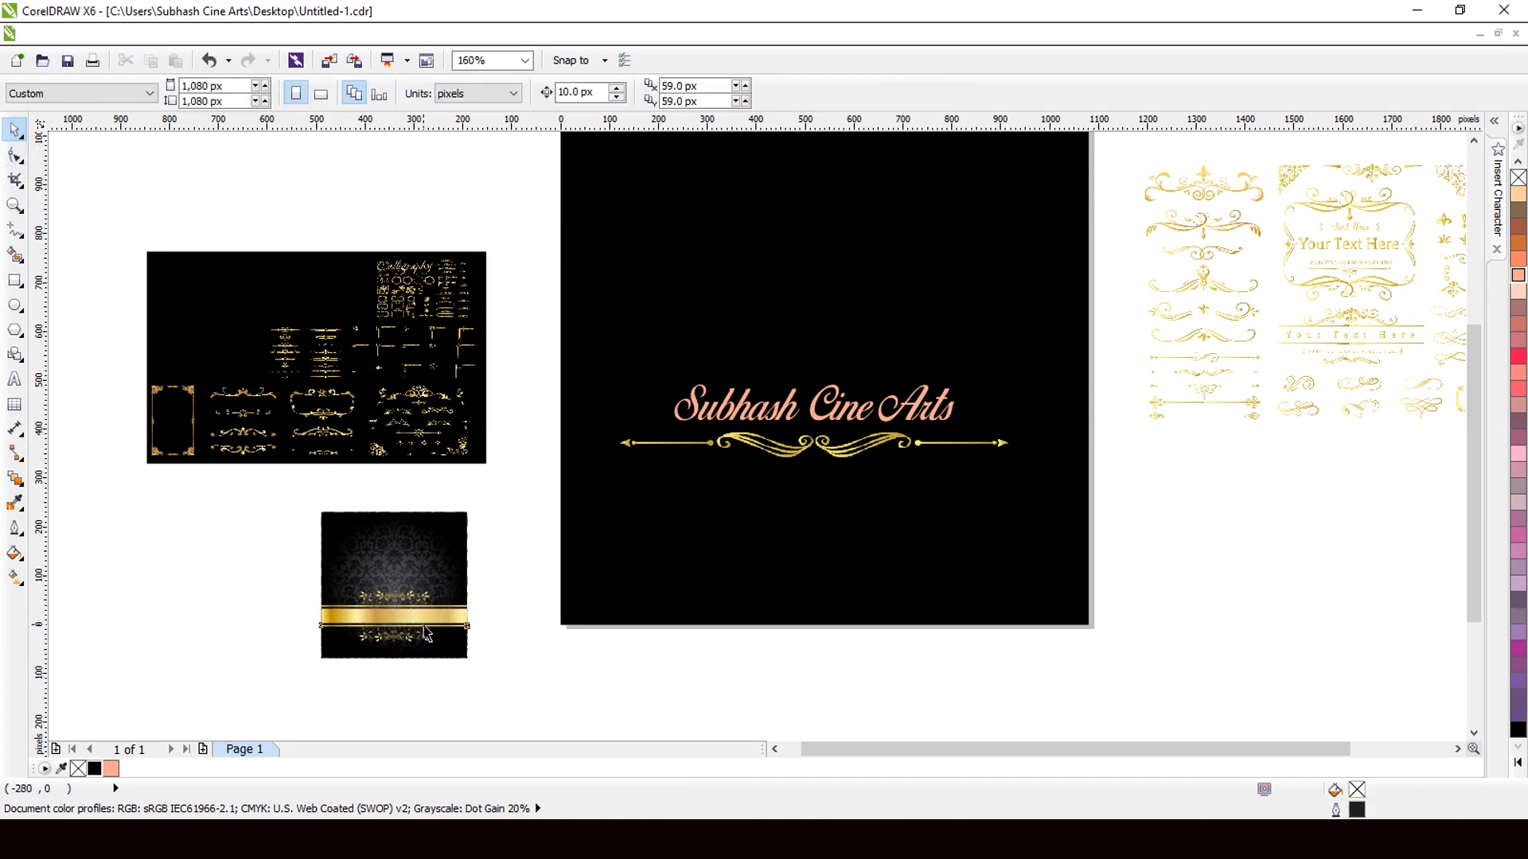
left_click(424, 633)
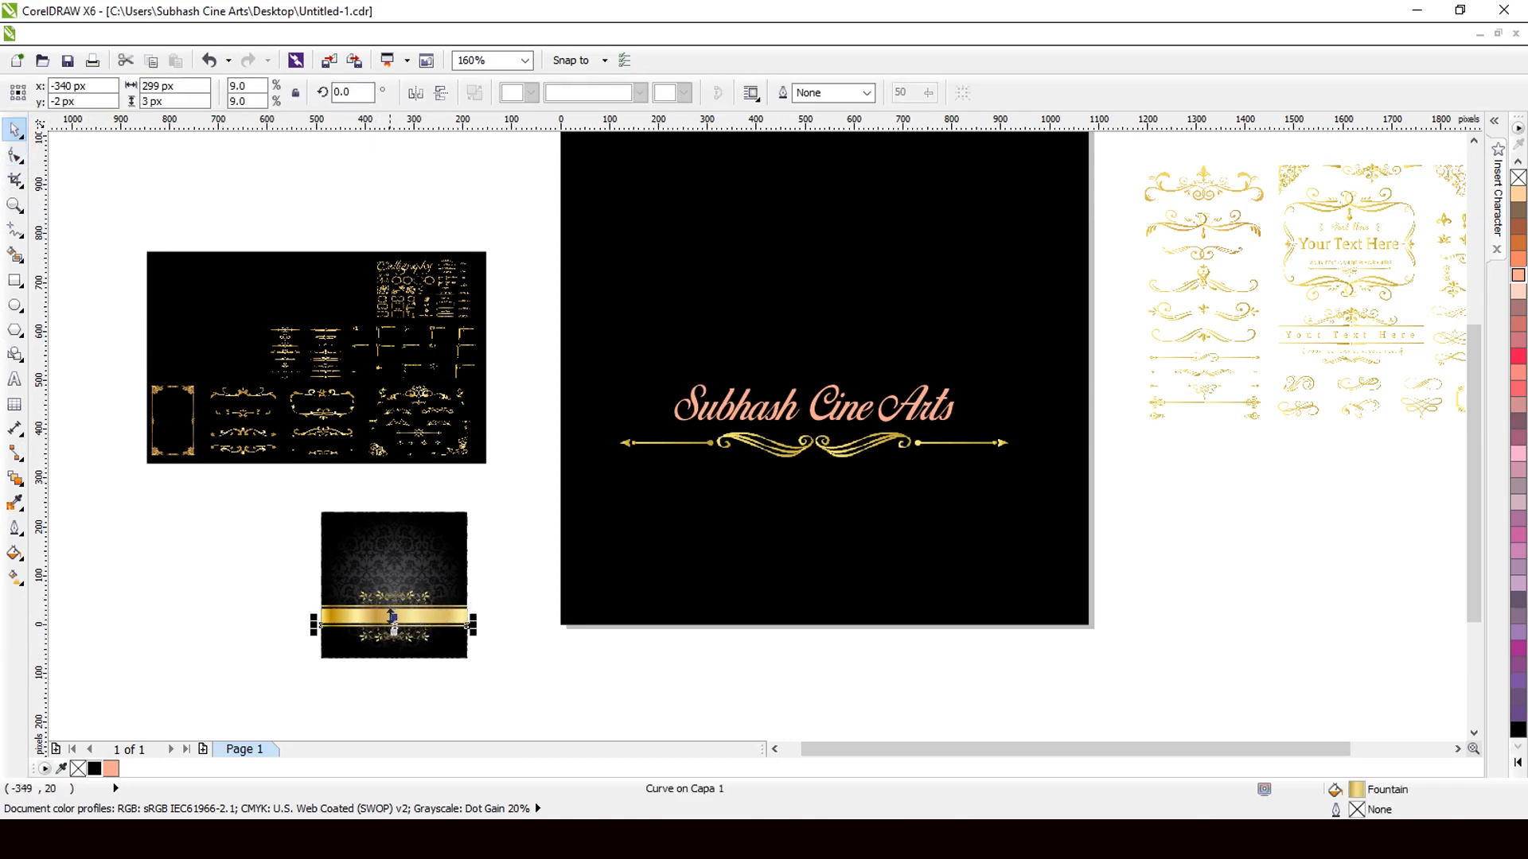
left_click_drag(393, 618, 686, 388)
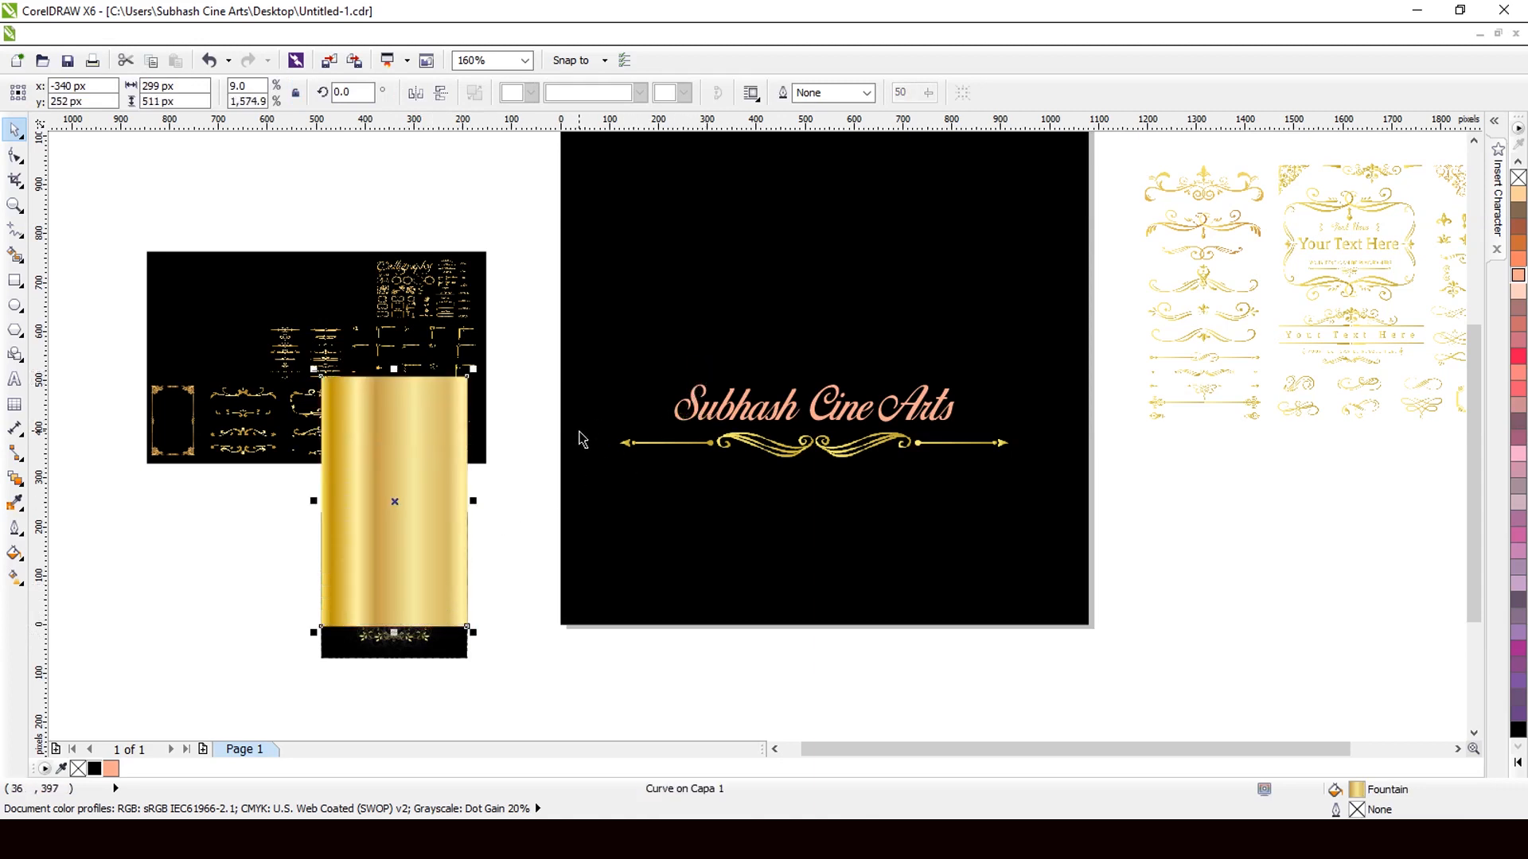
key("ctrl+z")
left_click(457, 503)
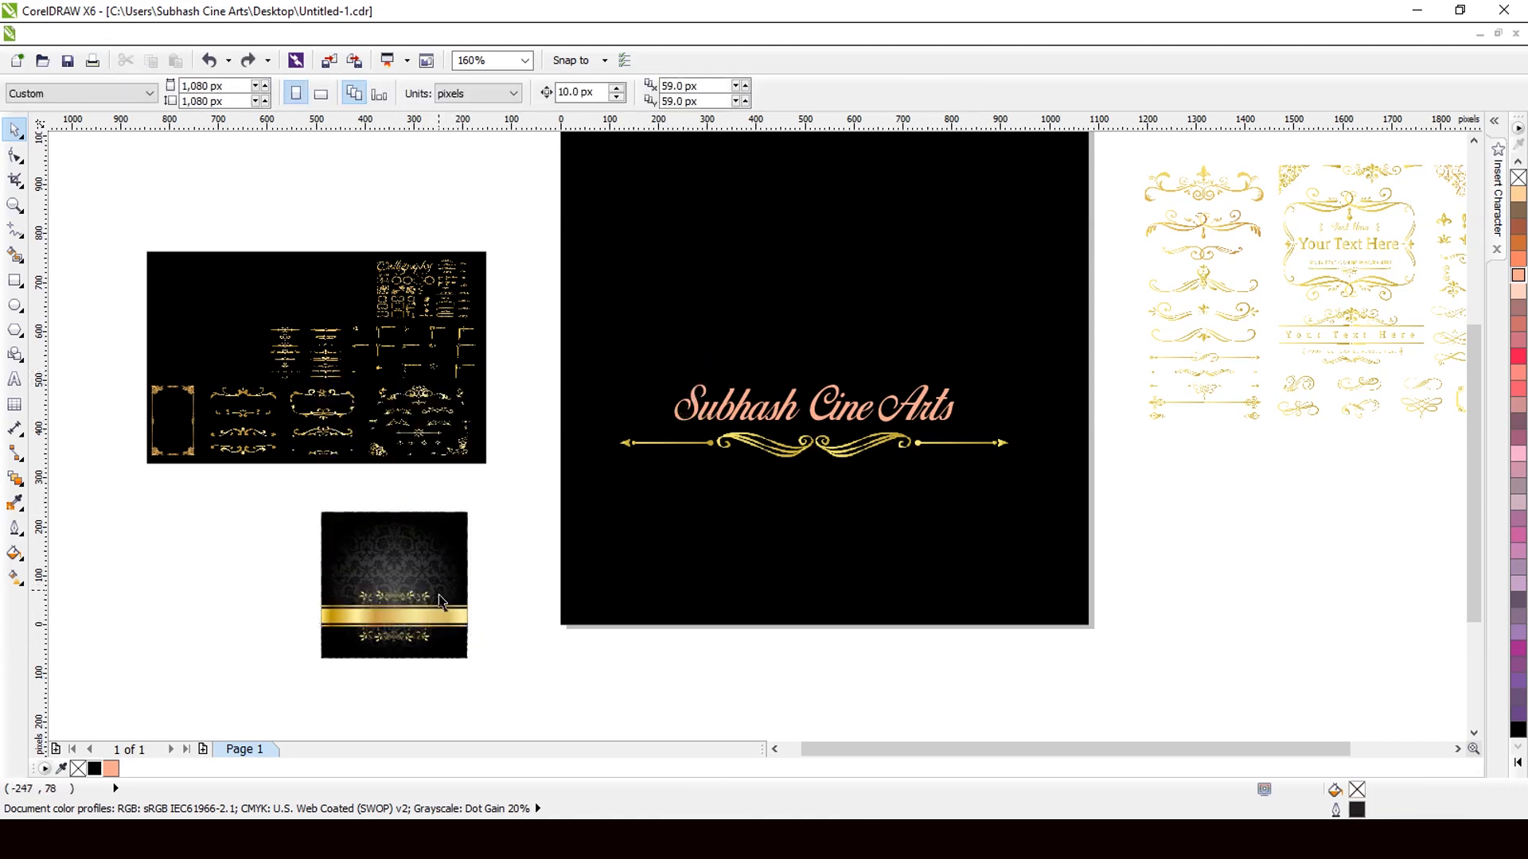
- Bring the imported background's gold gradient band over the script text, enlarge it to about 705 by 116 px and order it behind the text
left_click_drag(436, 621, 1014, 459)
scroll(841, 428, "up", 2)
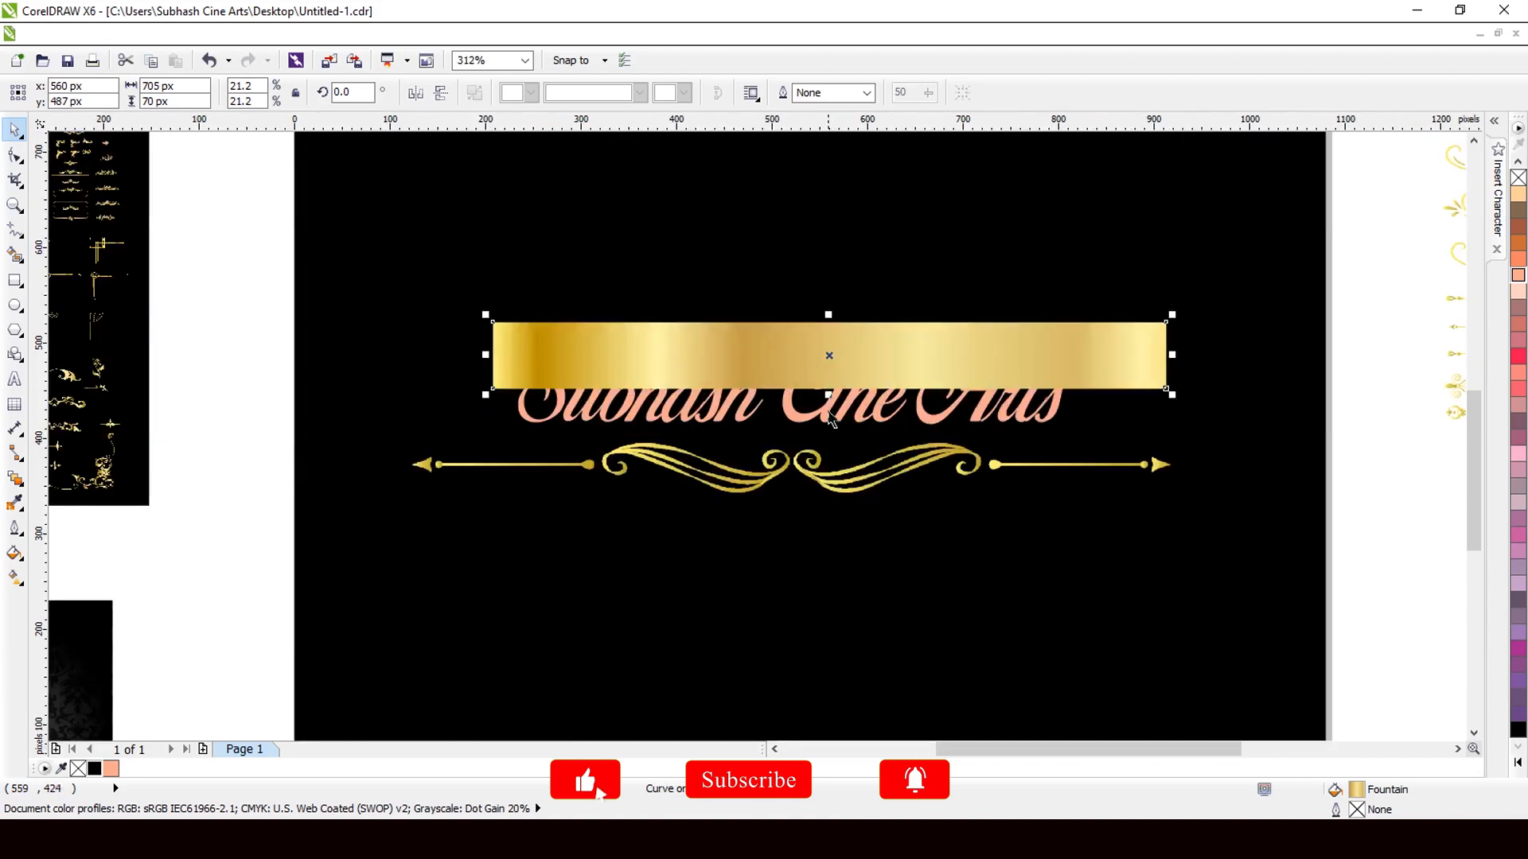
left_click_drag(830, 389, 812, 434)
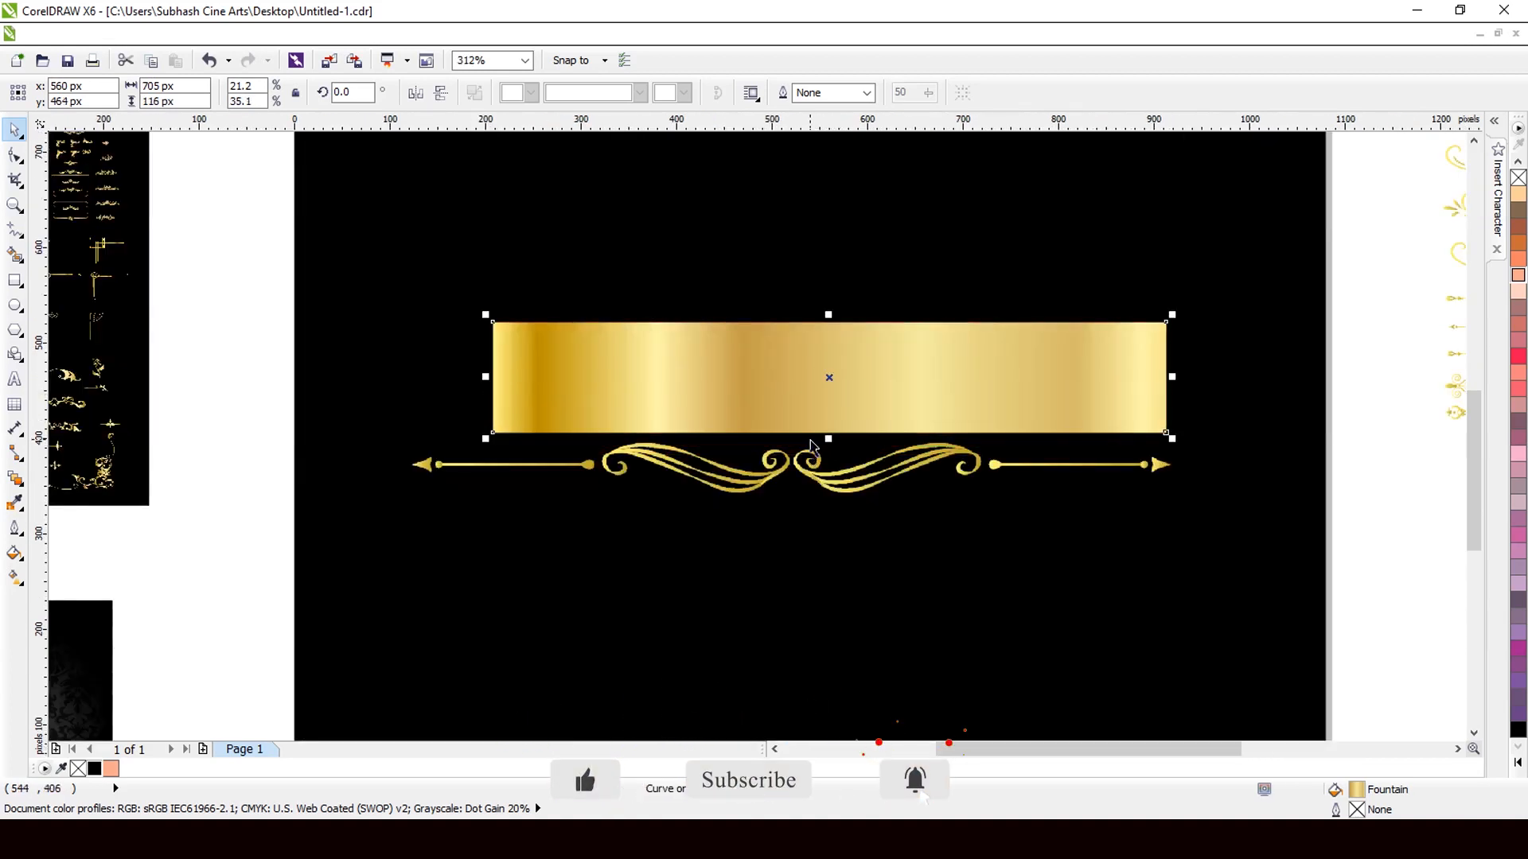
key("ctrl+Page_Down")
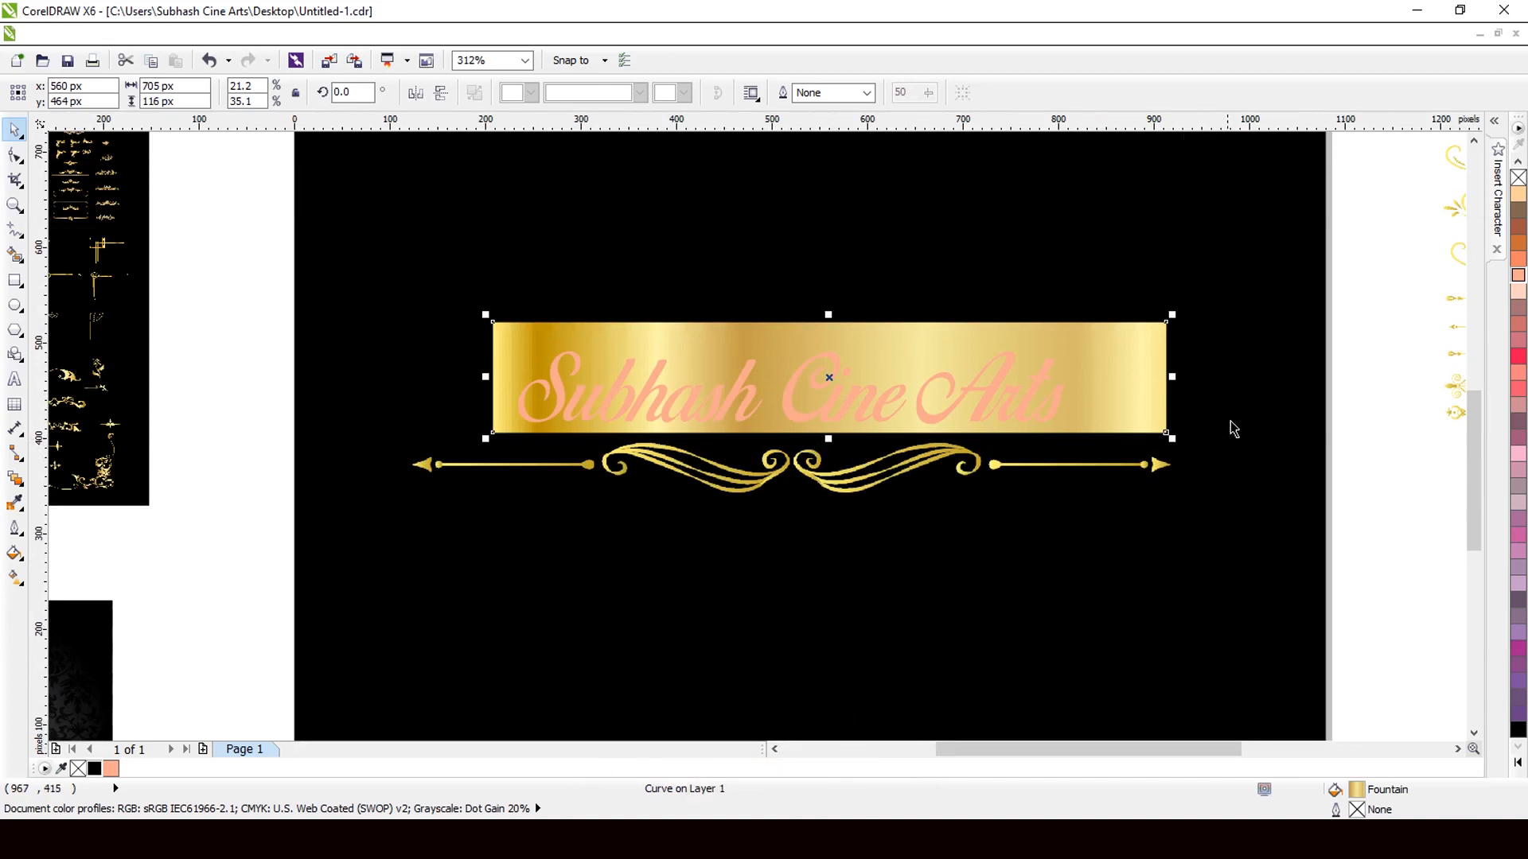
- PowerClip the gold band inside the script text, and raise the text to about y 464 px above the divider
scroll(616, 386, "up", 2)
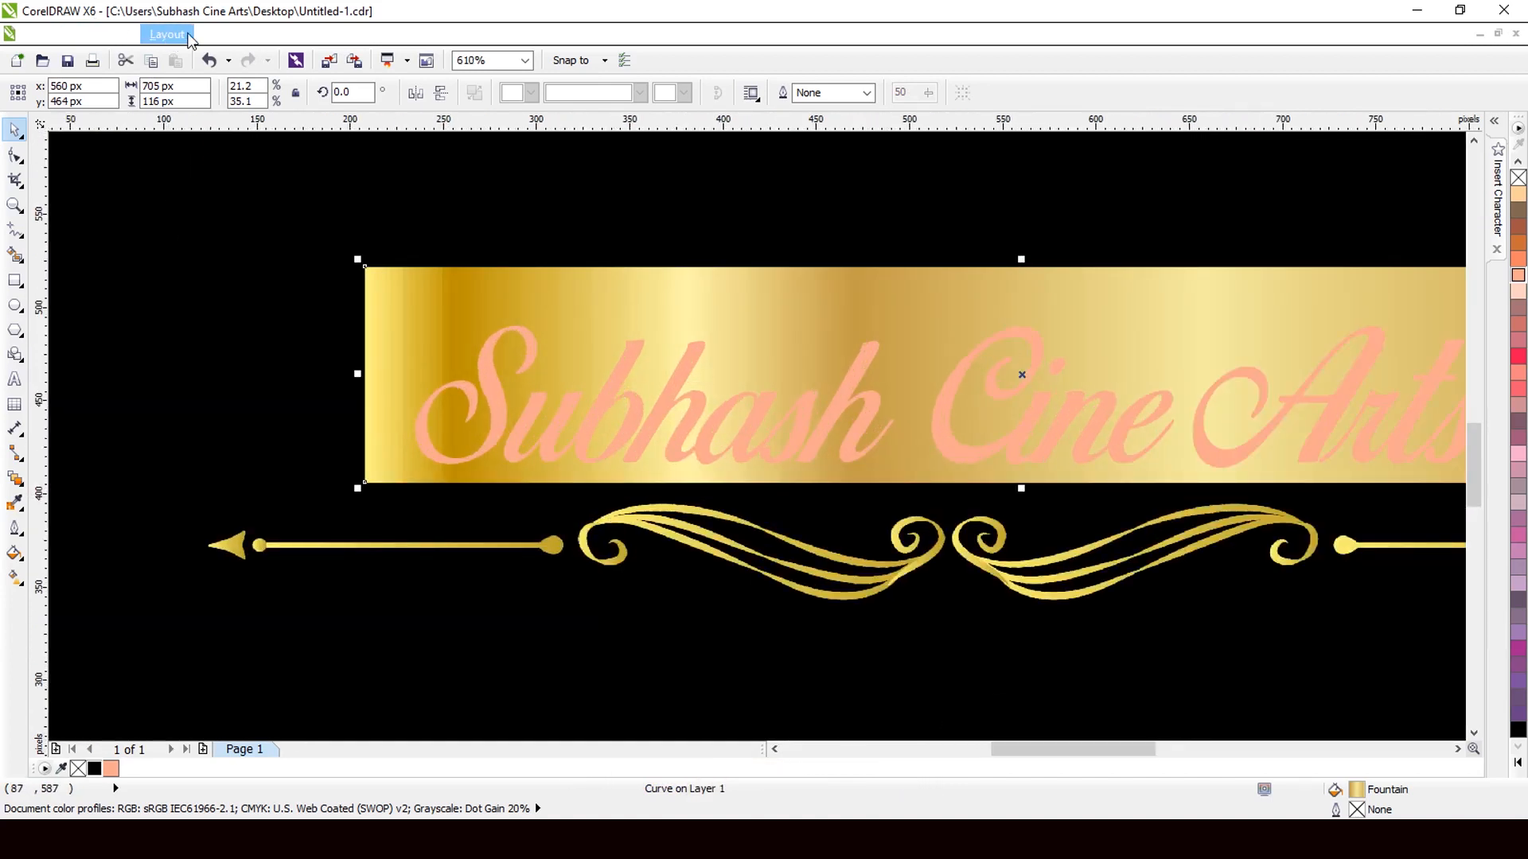
left_click(280, 35)
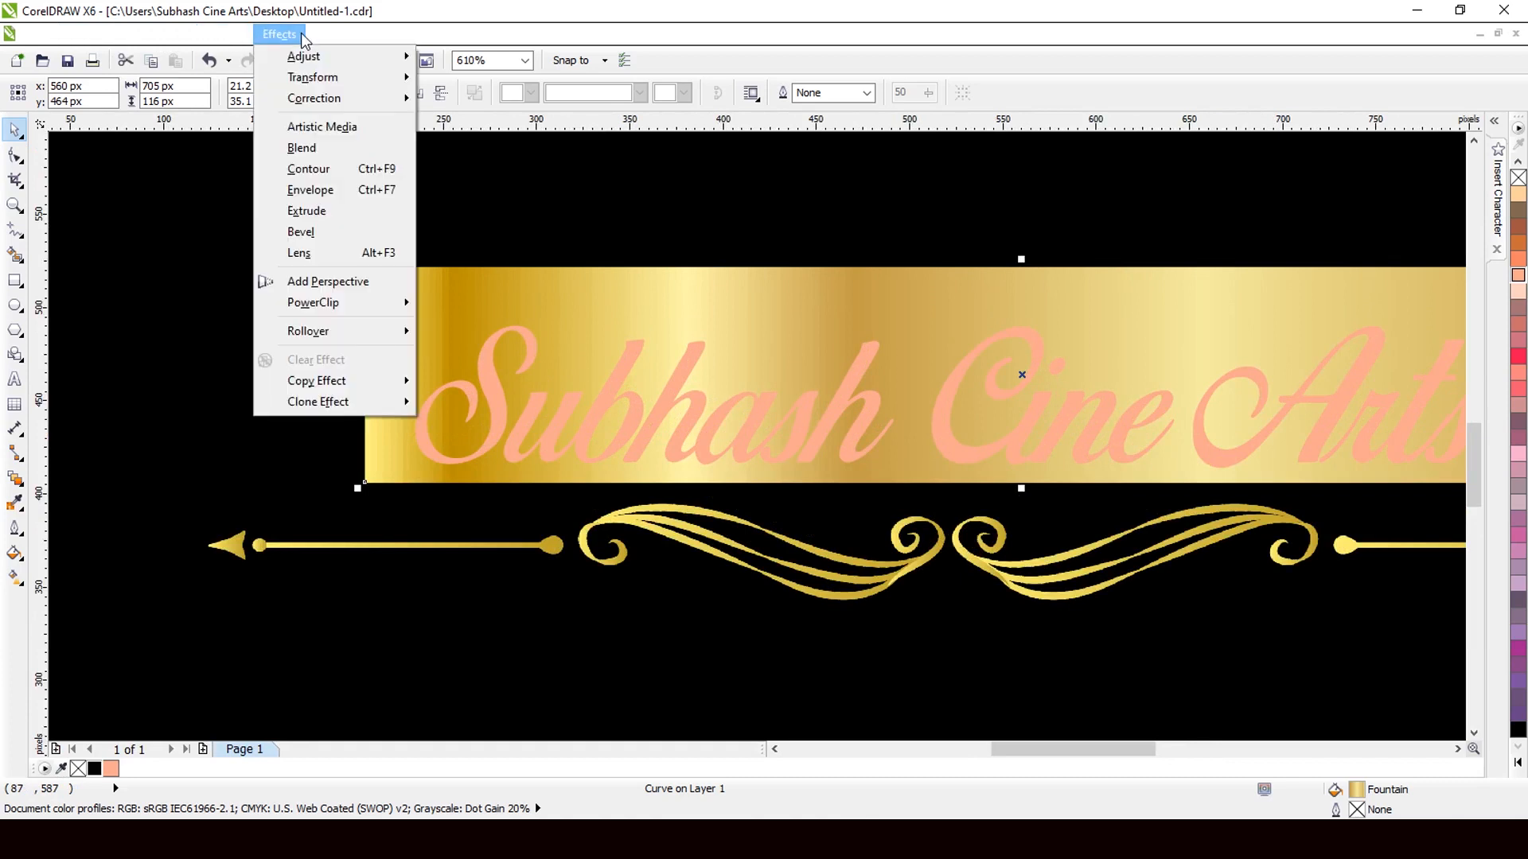
mouse_move(402, 306)
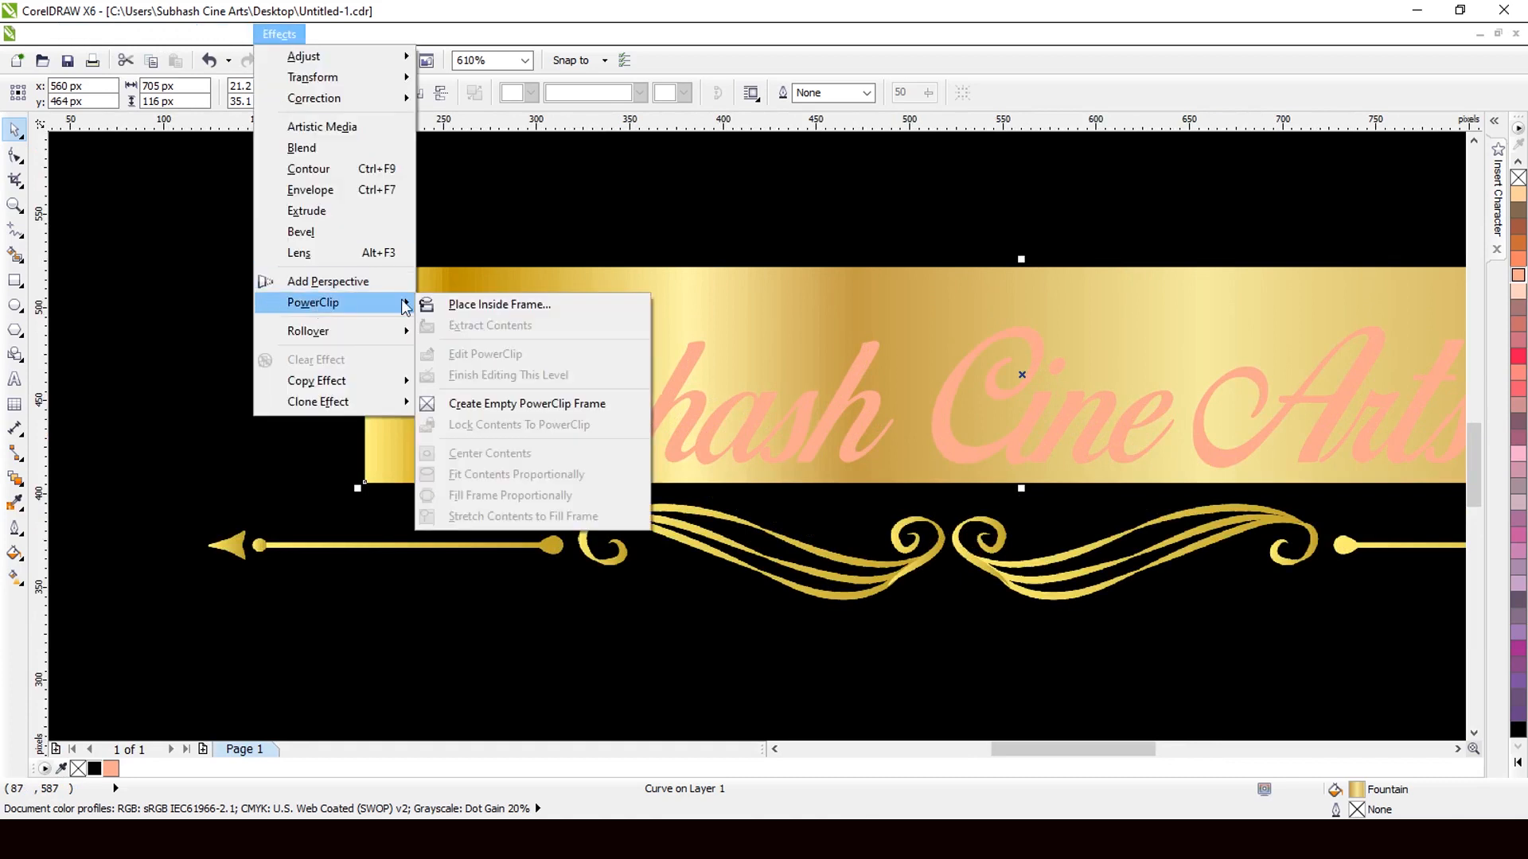
left_click(500, 305)
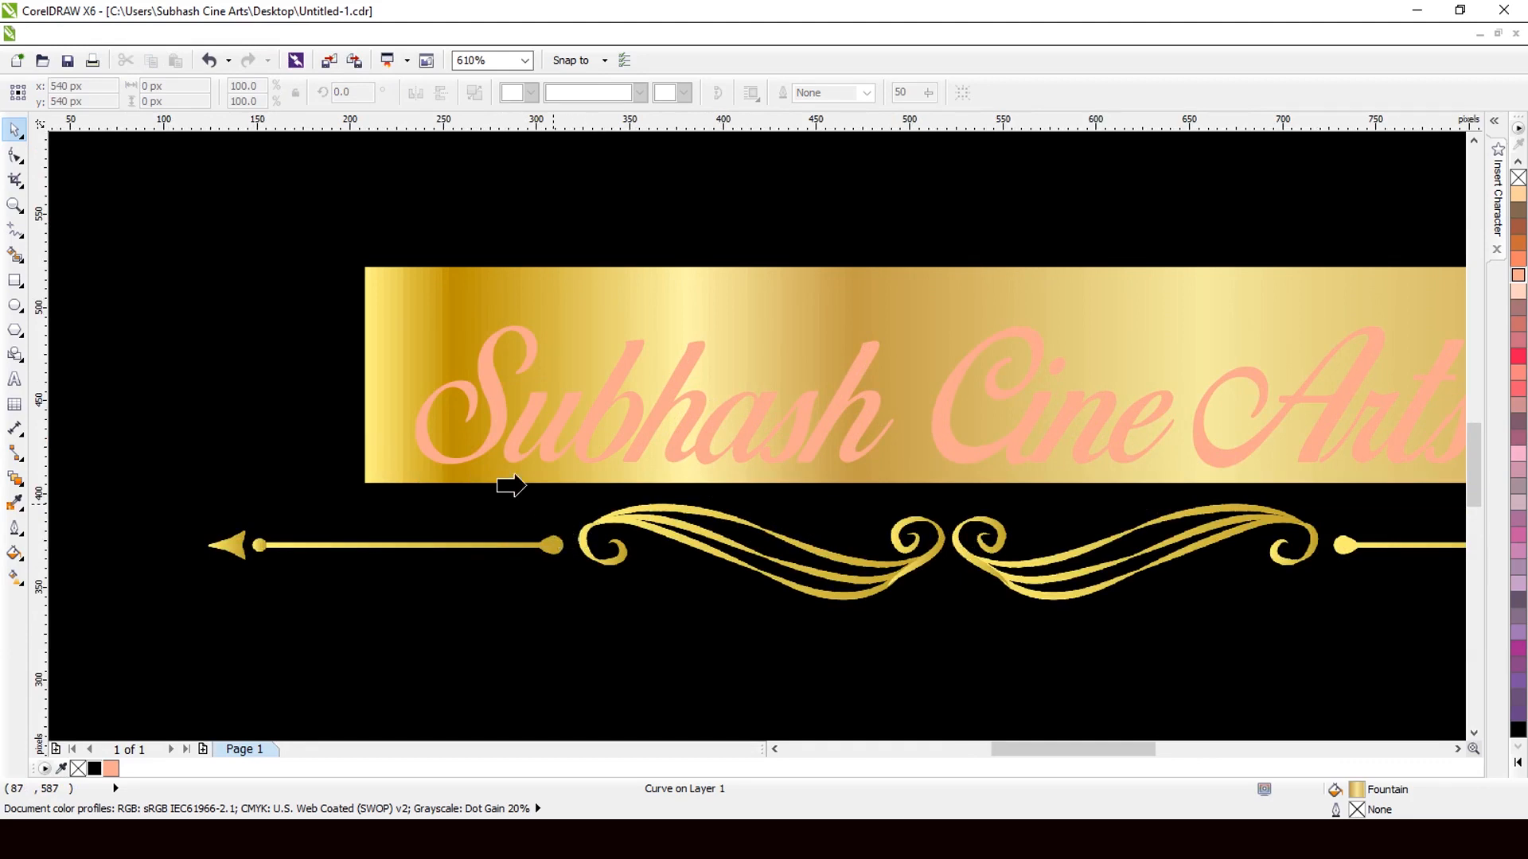
left_click(481, 410)
scroll(325, 400, "down", 3)
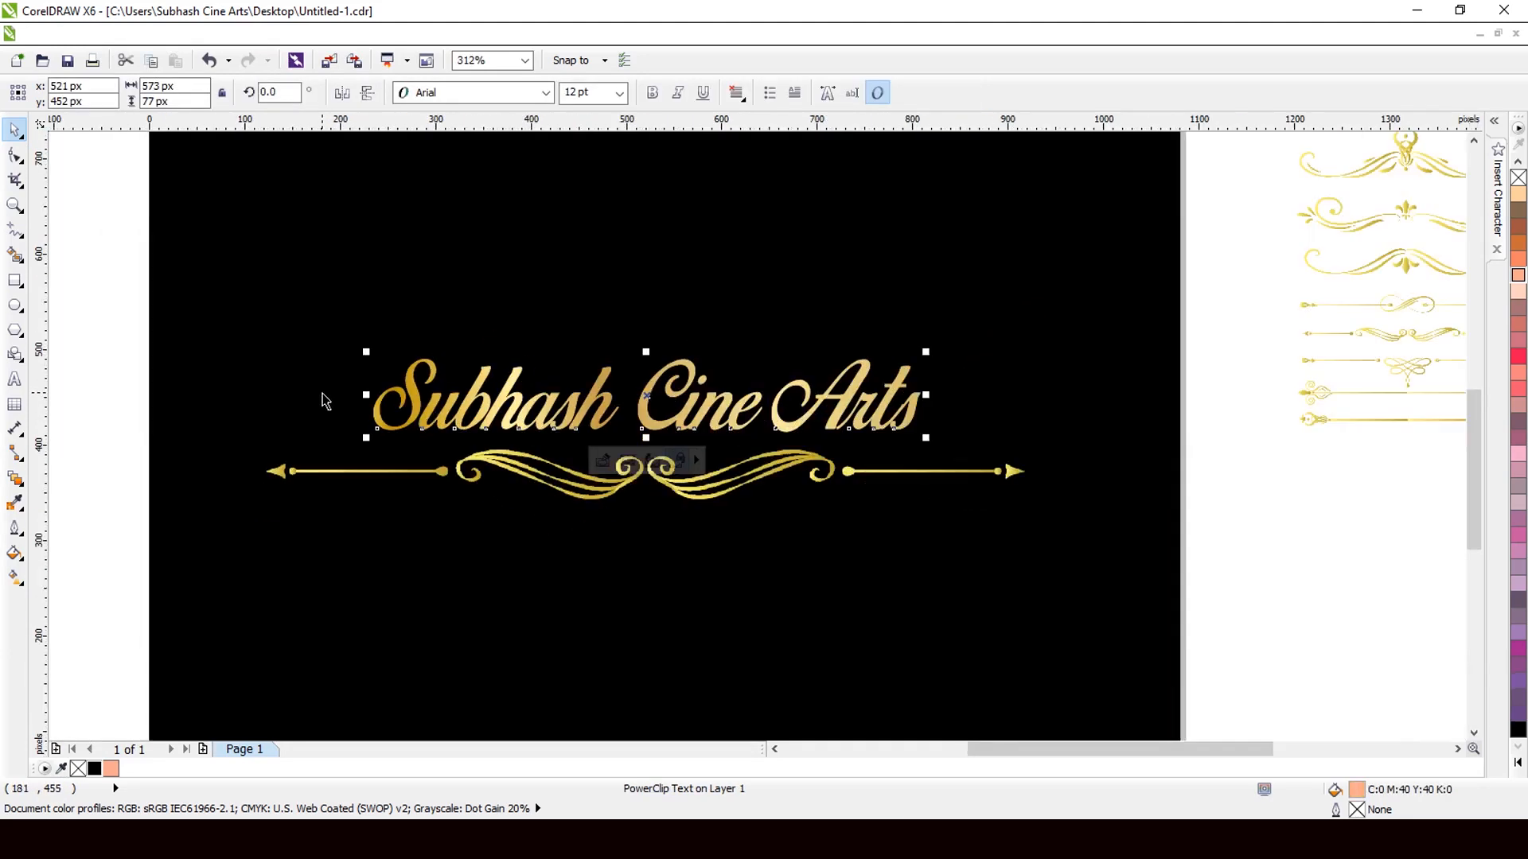
scroll(858, 394, "up", 2)
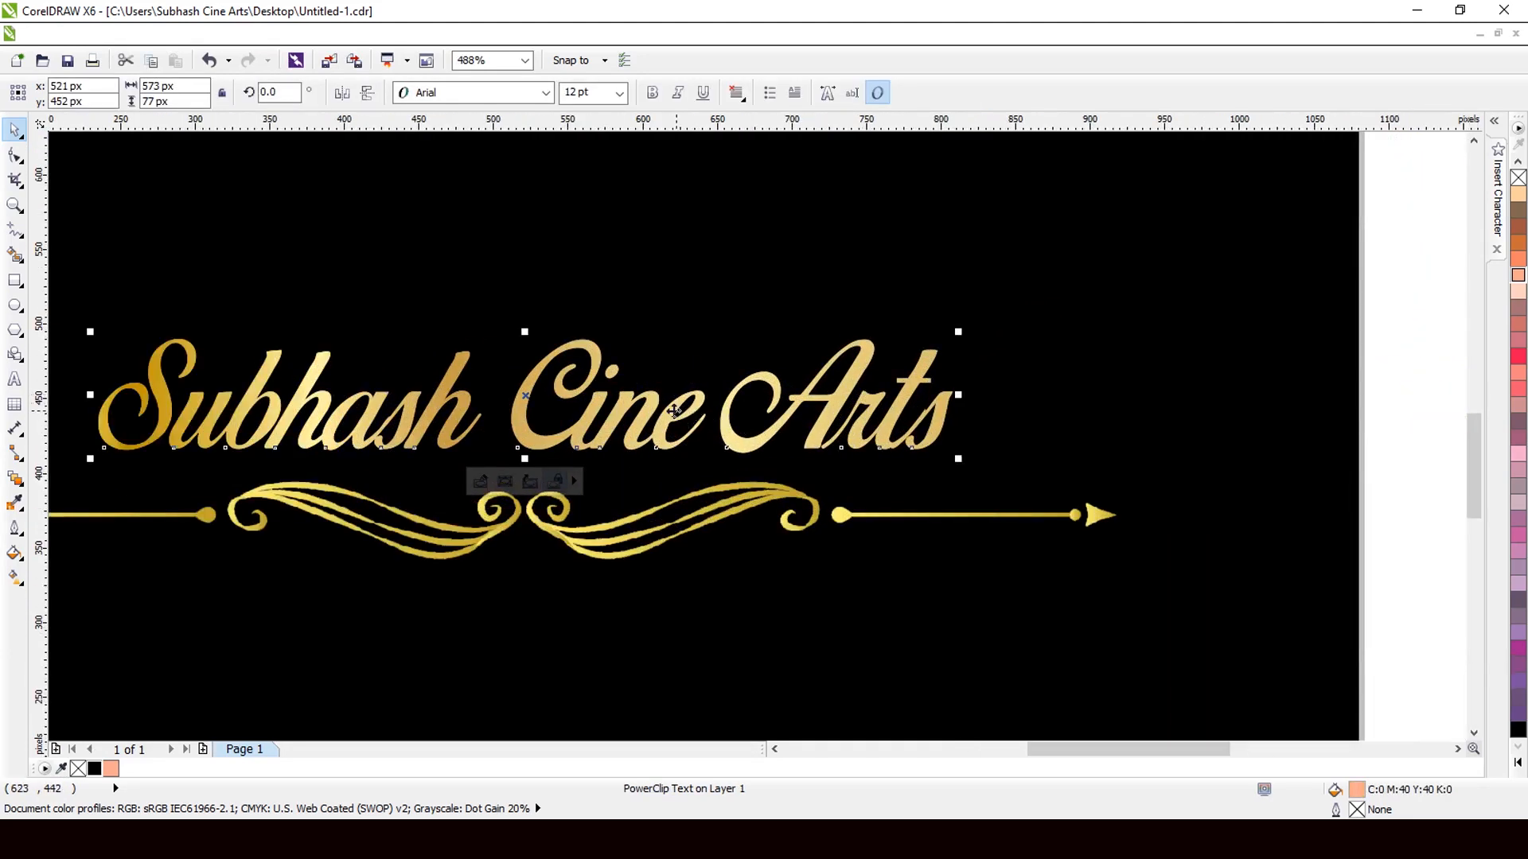
mouse_move(669, 411)
left_mouse_down()
mouse_move(709, 417)
mouse_move(670, 392)
left_mouse_up()
- Delete the finished design with its black page background, the remaining imported background objects and the gold ornaments beside the page
scroll(669, 393, "down", 8)
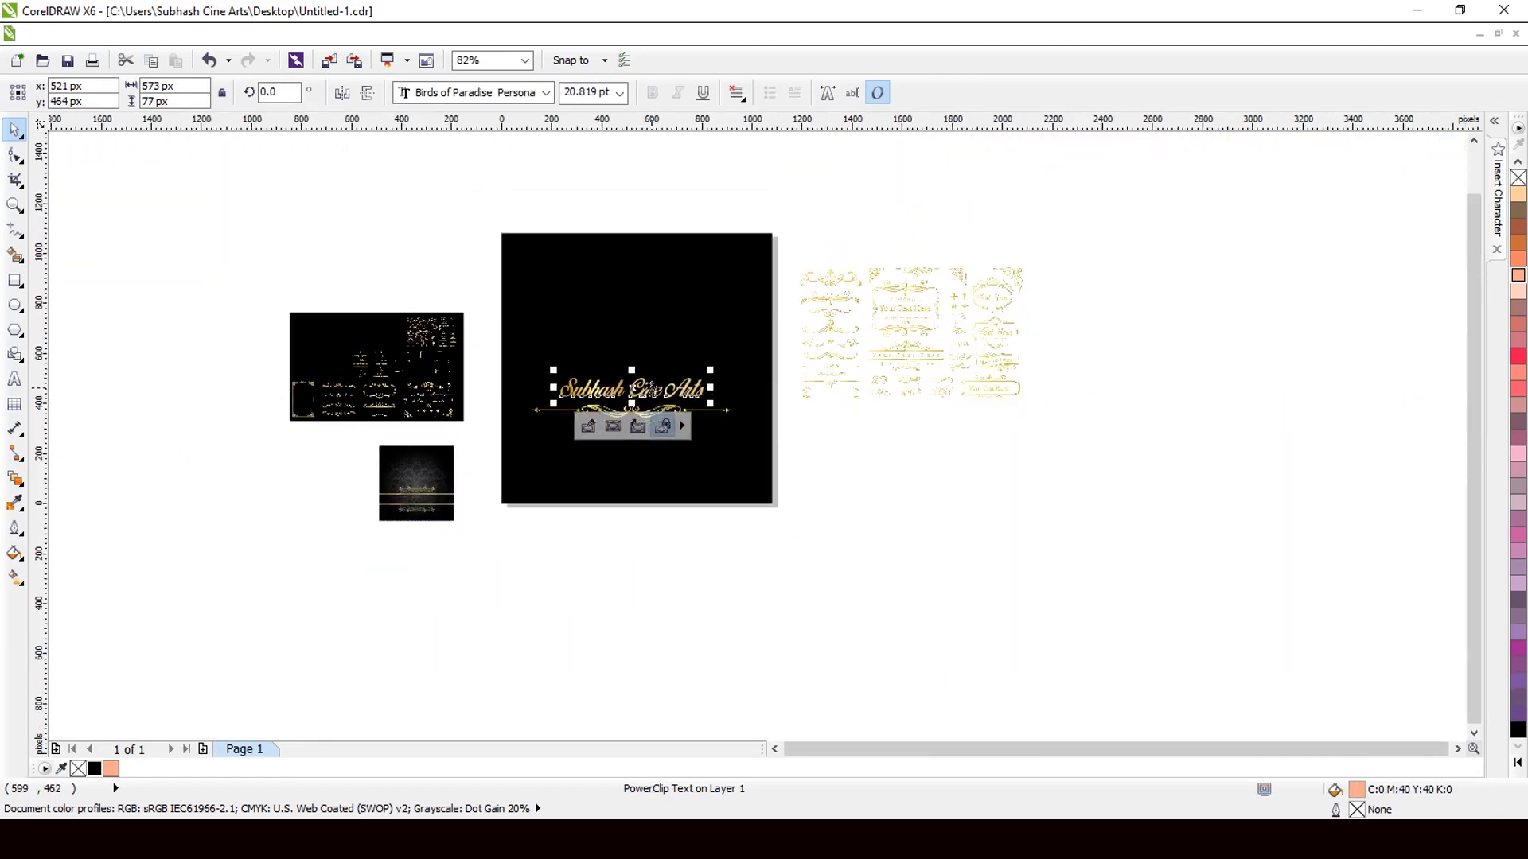
left_click_drag(482, 210, 808, 547)
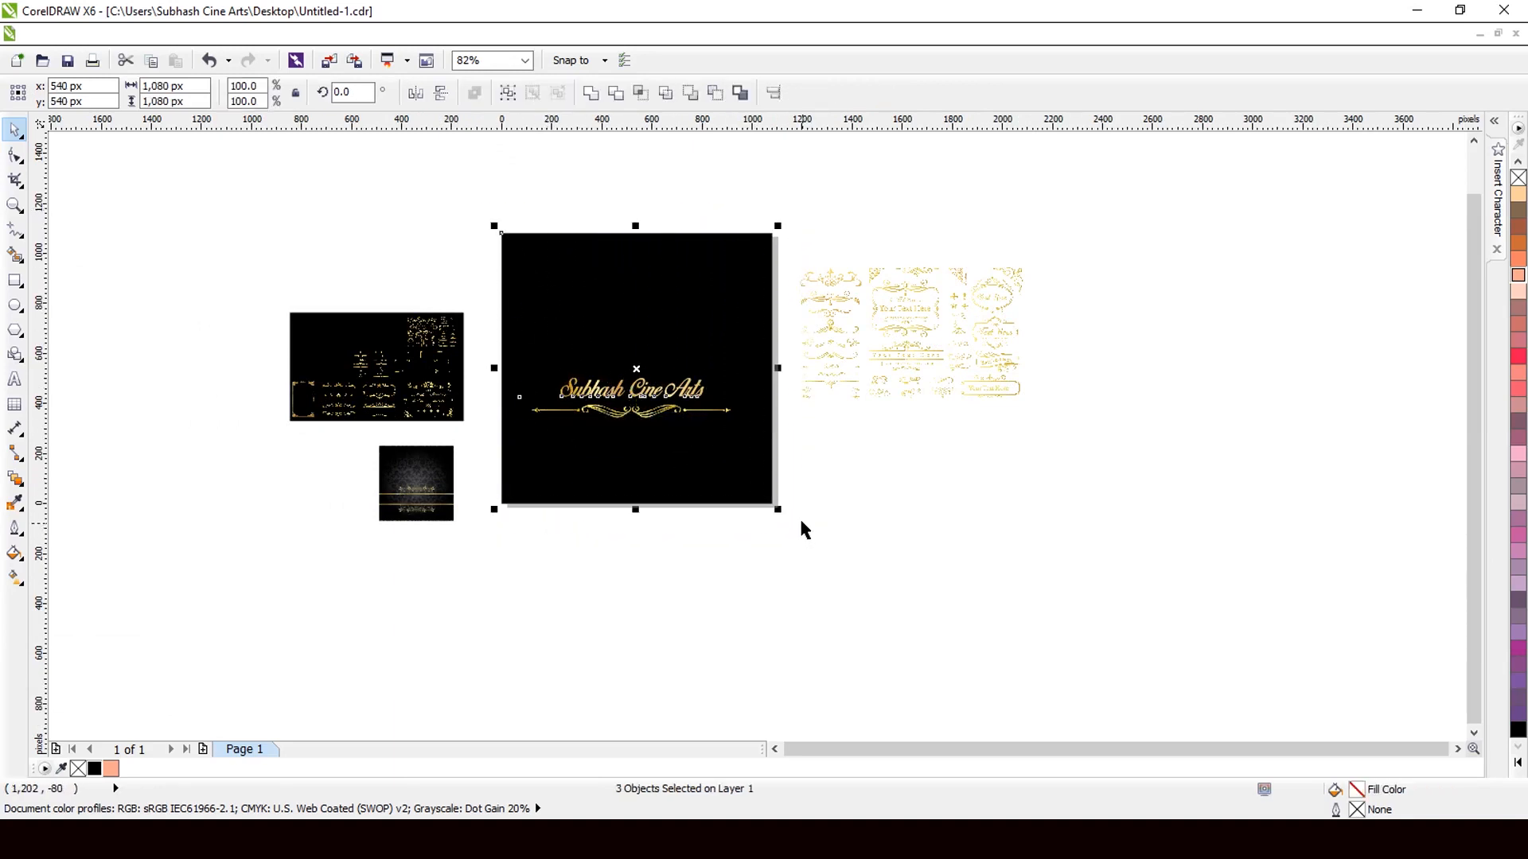
key("Delete")
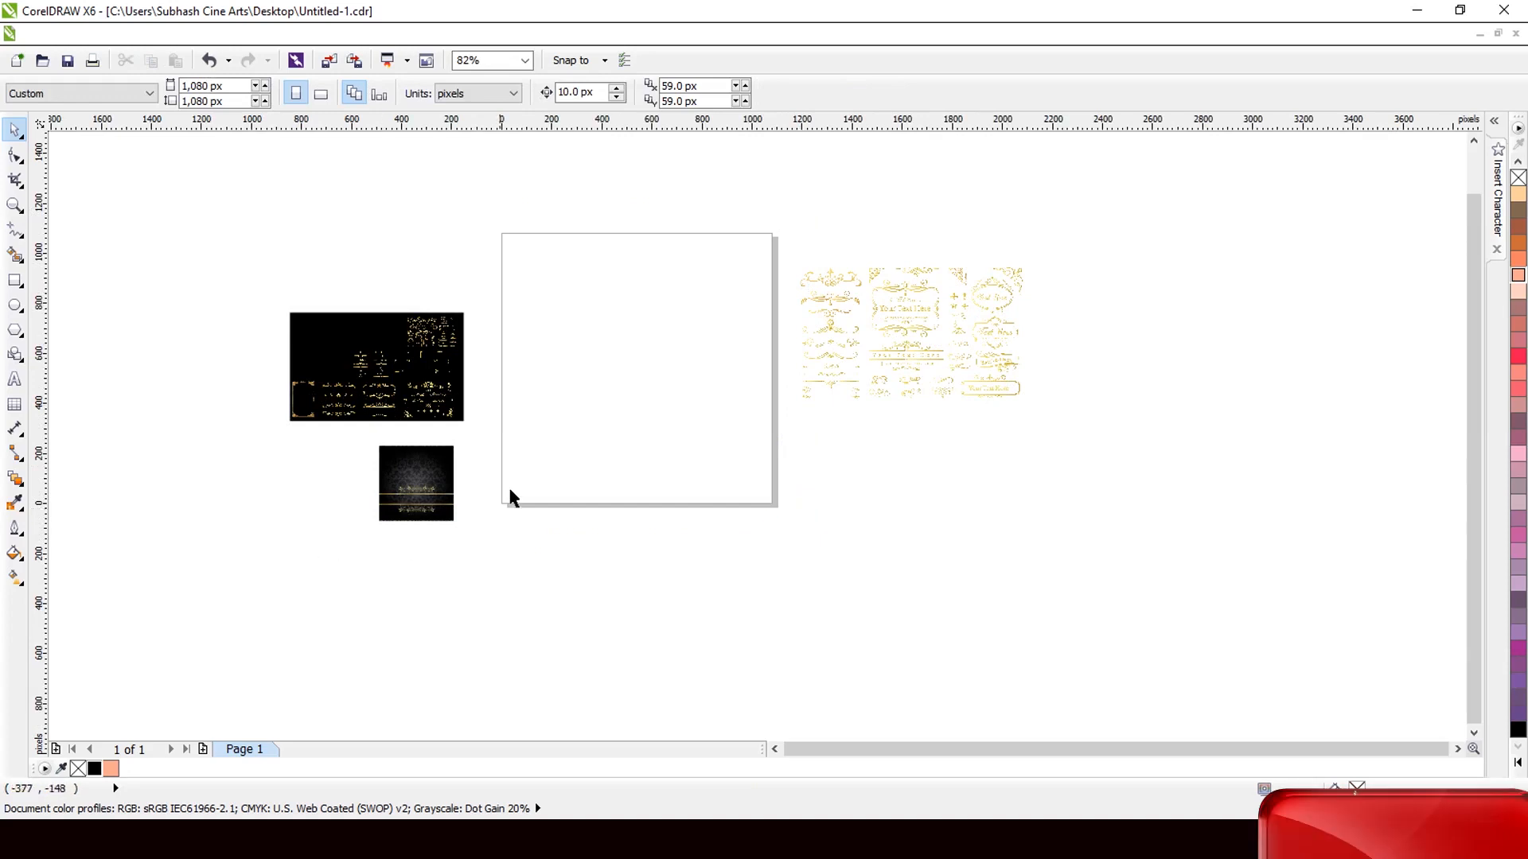
left_click(434, 408)
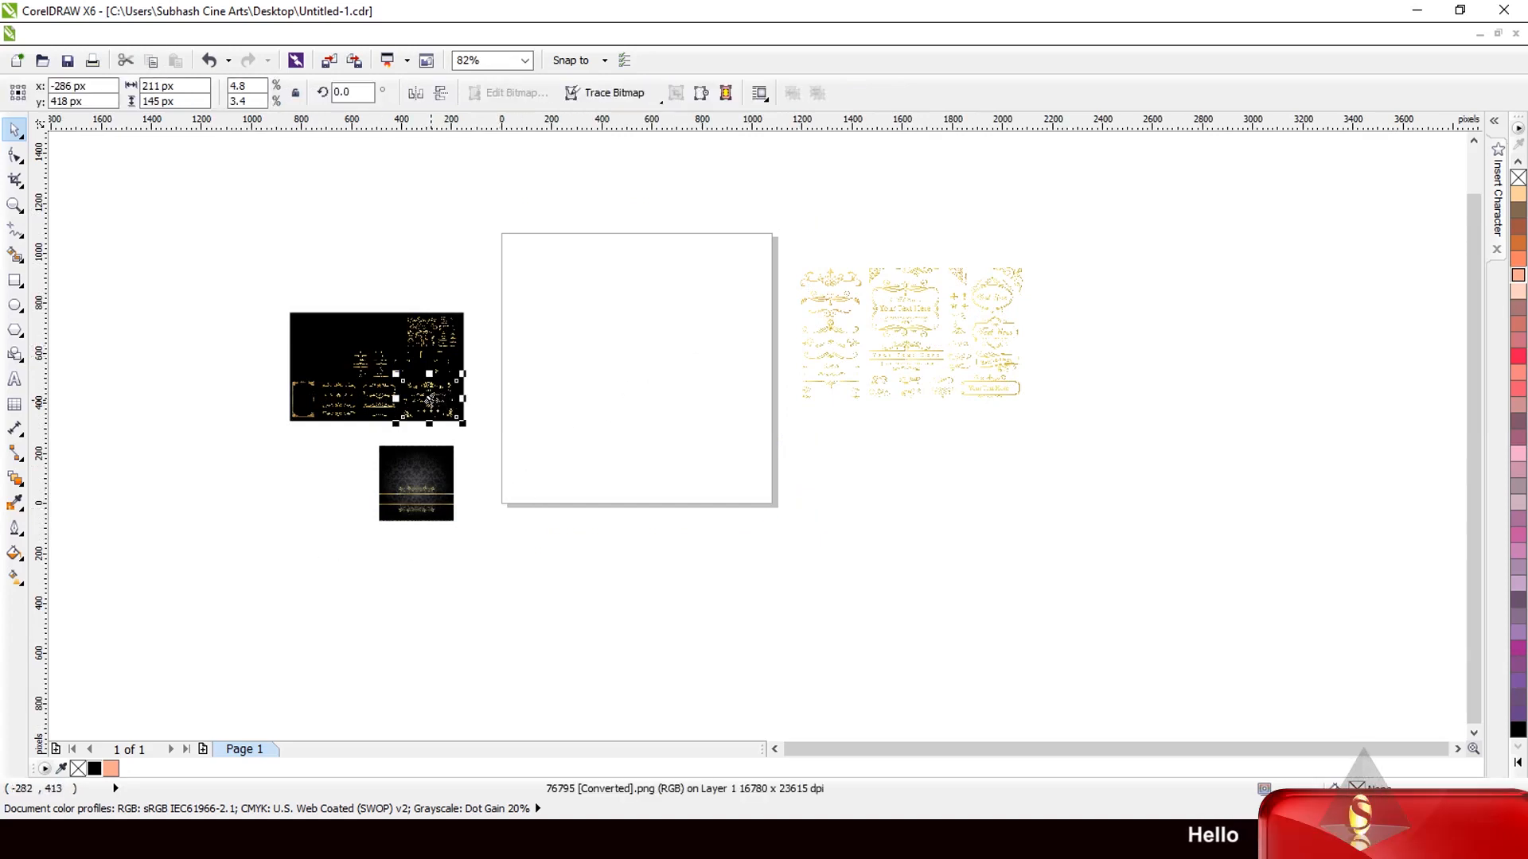
left_click_drag(339, 433, 506, 595)
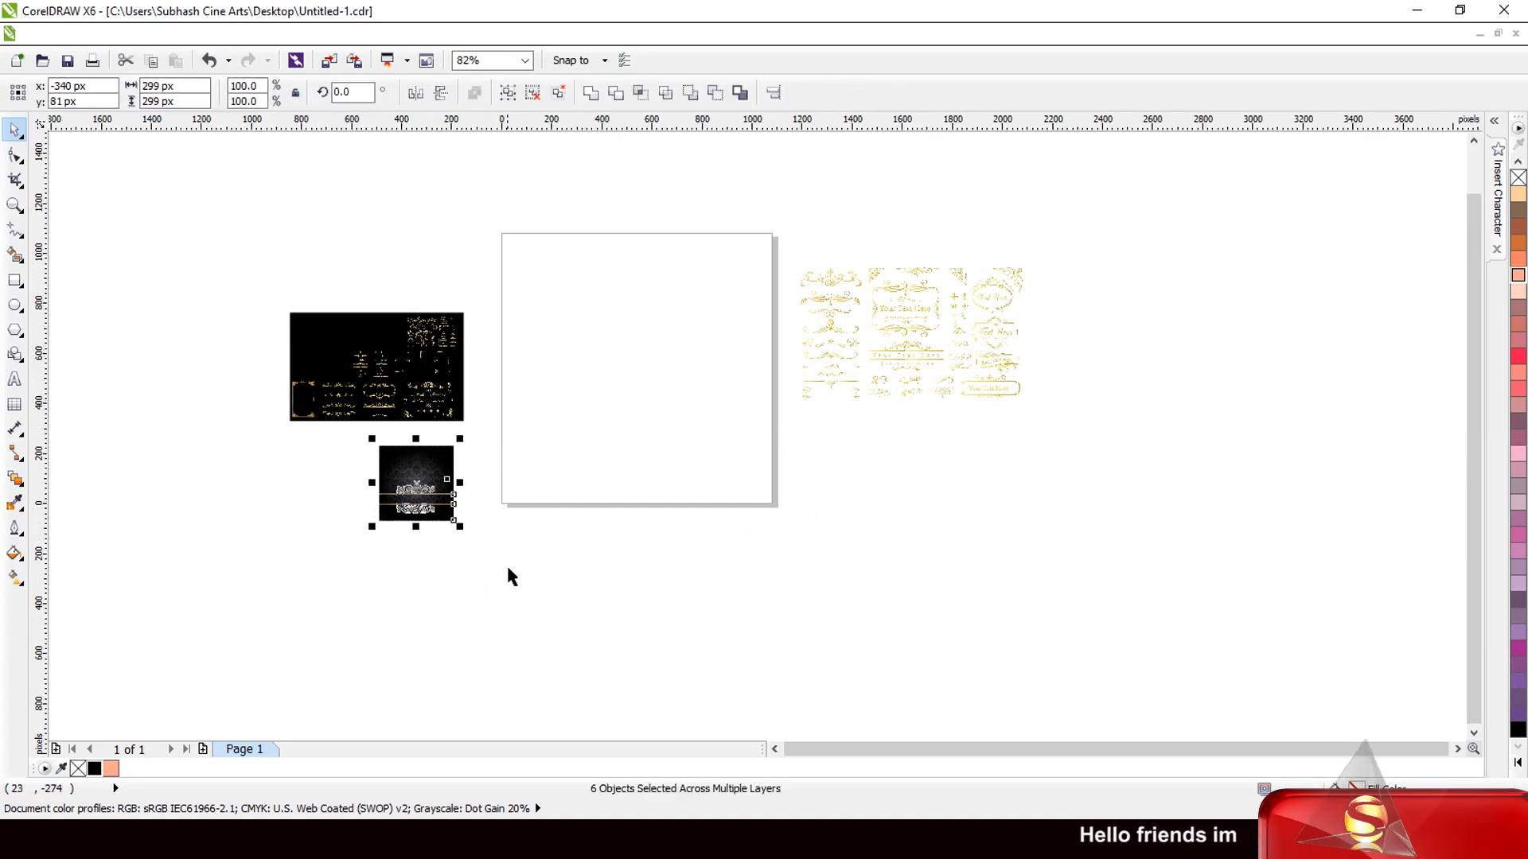
key("Delete")
left_click(894, 368)
key("Delete")
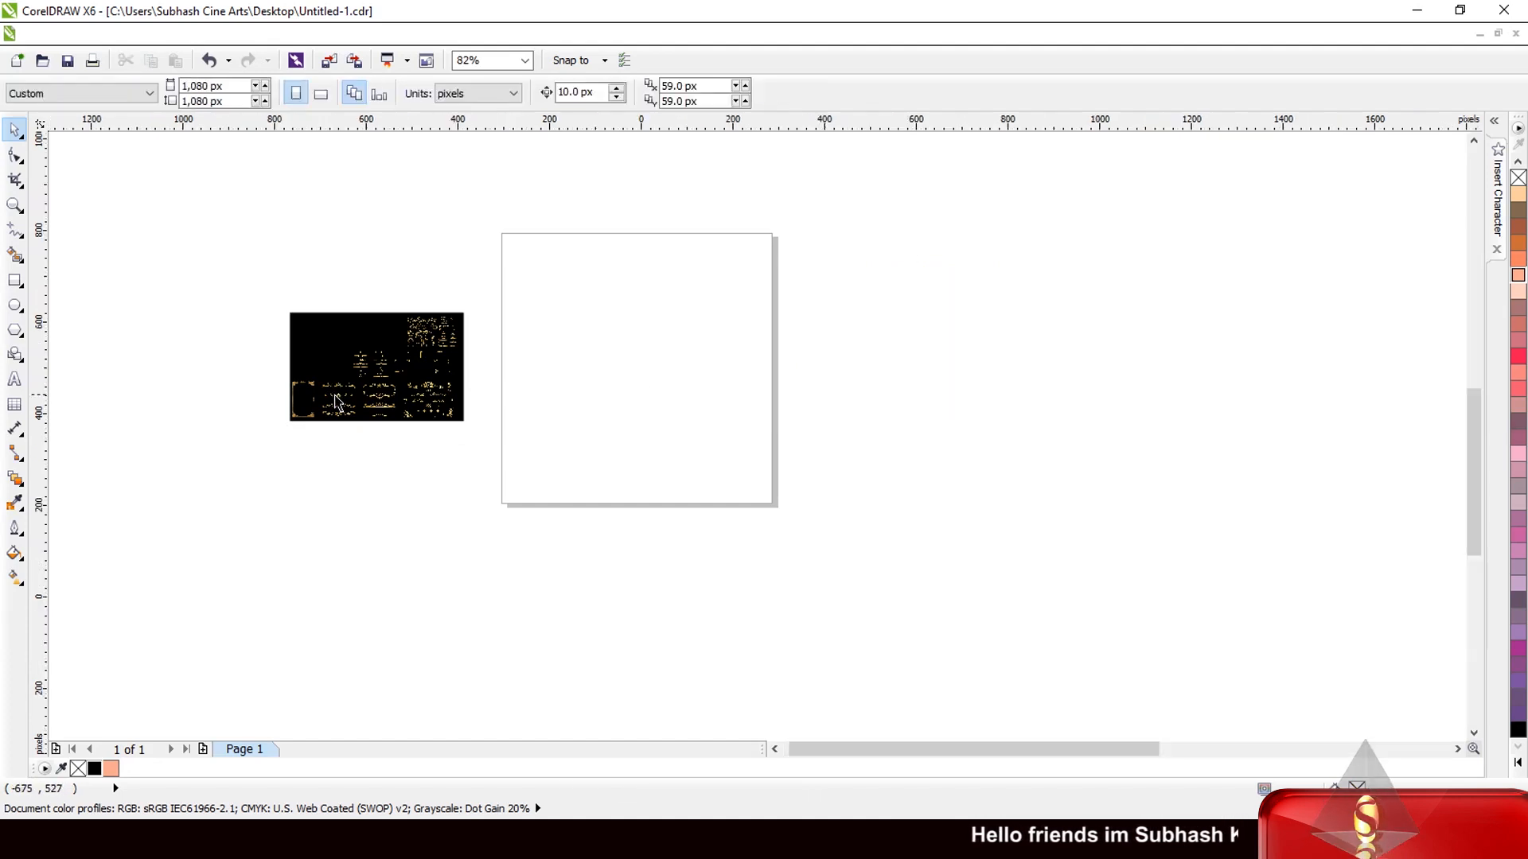
- Move the corner ornament bitmap 7899.png from the black sheet onto the blank page and enlarge it to about 625 by 265 px
scroll(335, 402, "up", 3)
scroll(478, 399, "down", 3)
scroll(541, 350, "up", 2)
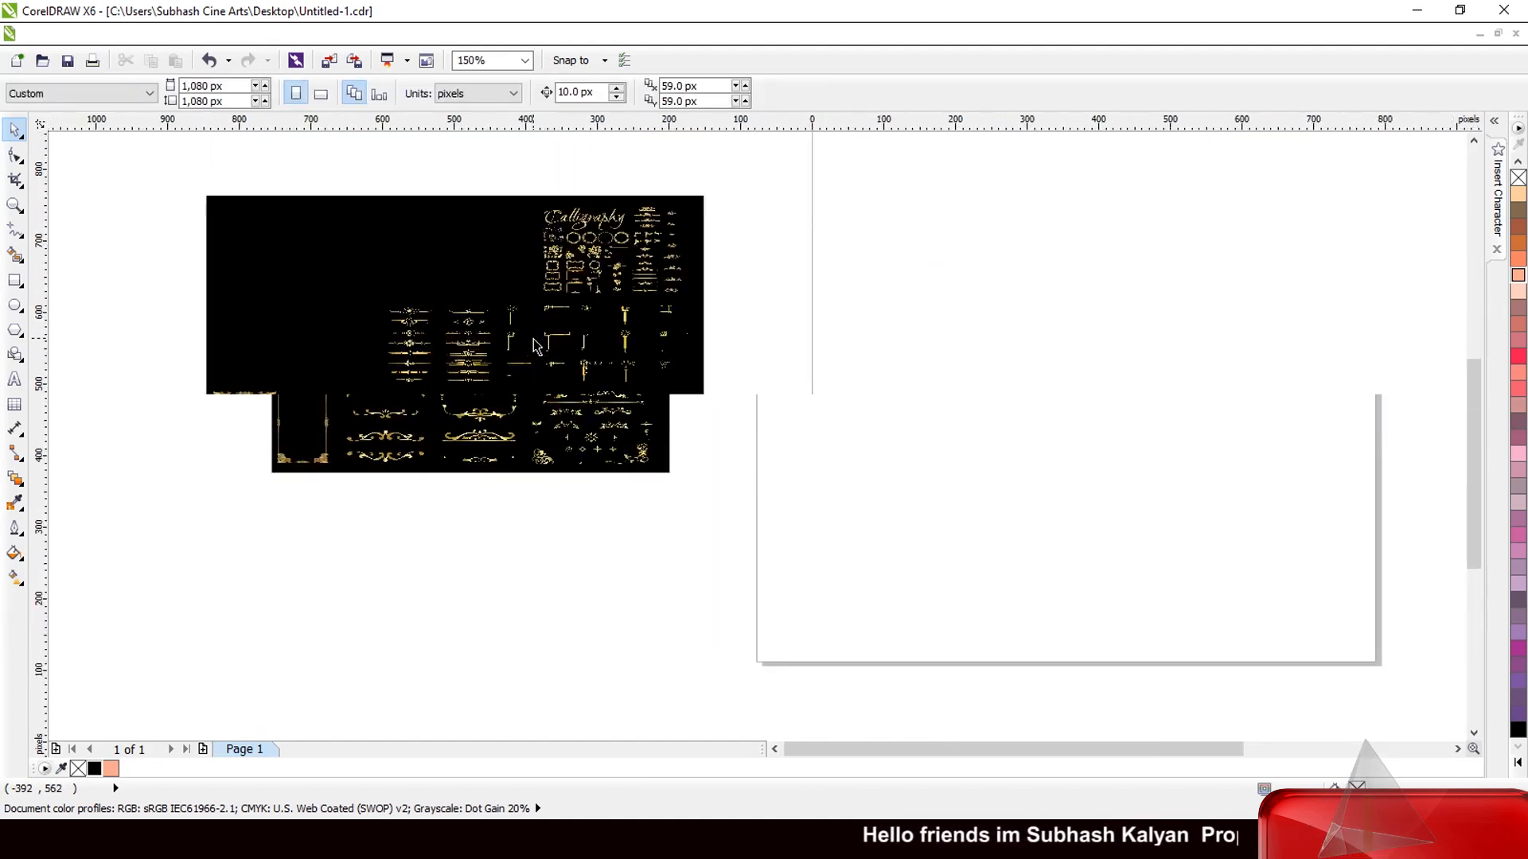
left_click(583, 360)
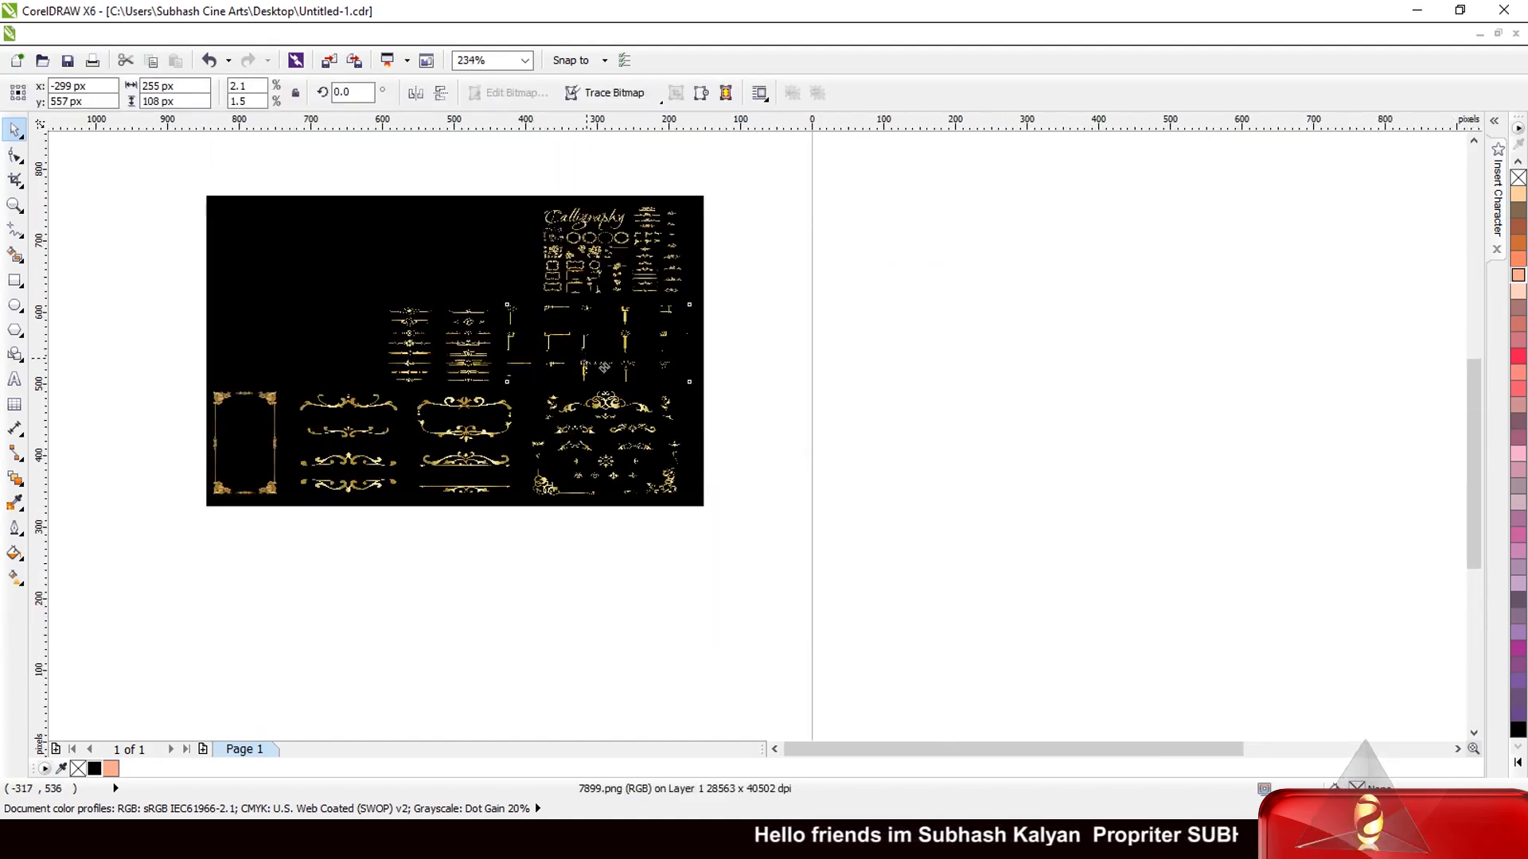
left_click_drag(604, 367, 1123, 359)
scroll(1034, 334, "down", 2)
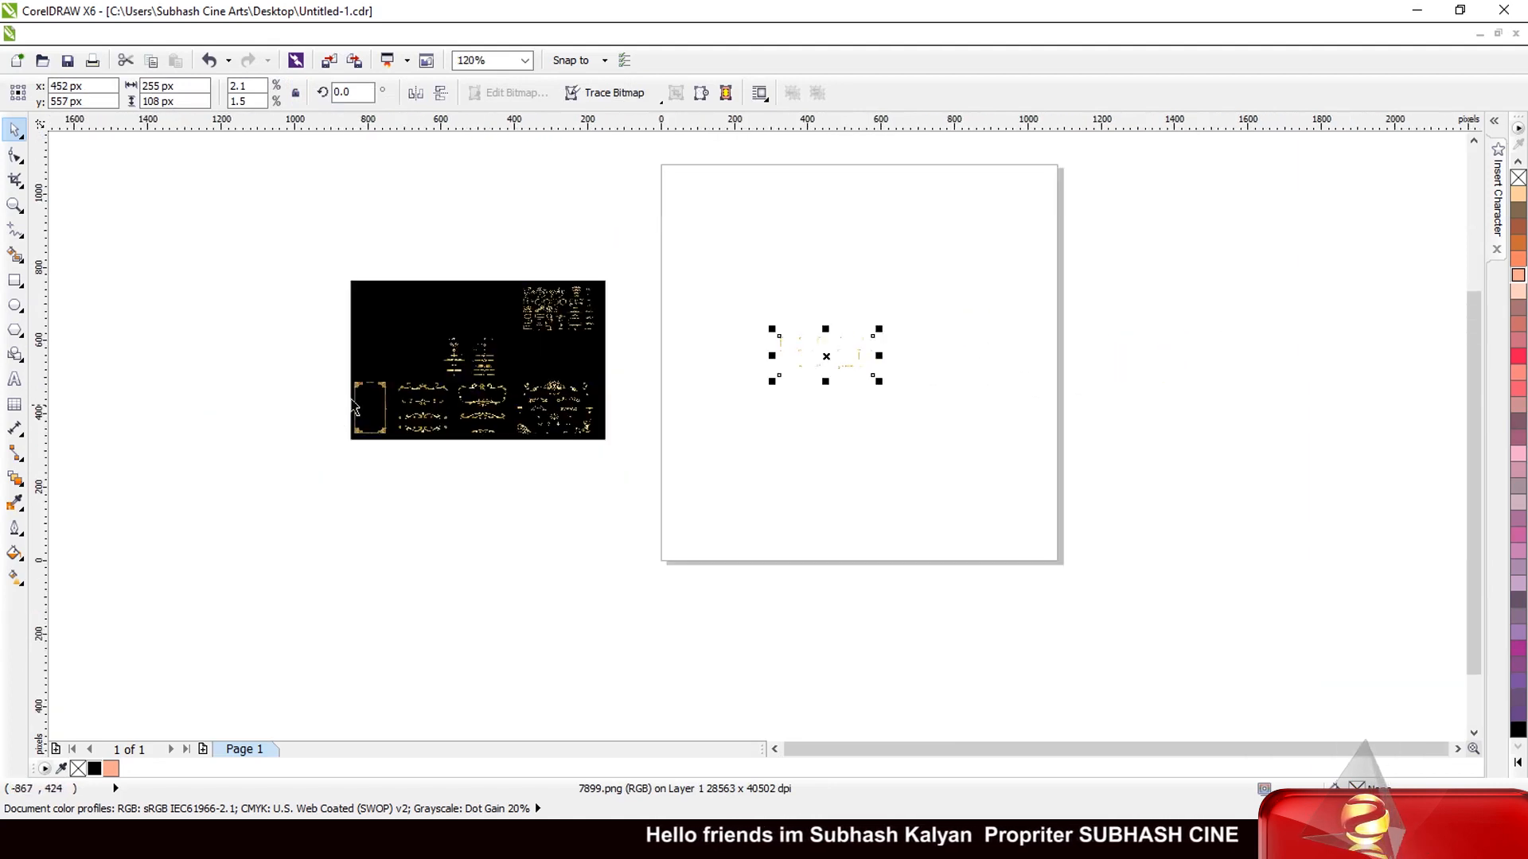
scroll(959, 294, "up", 2)
left_click_drag(827, 429, 1039, 605)
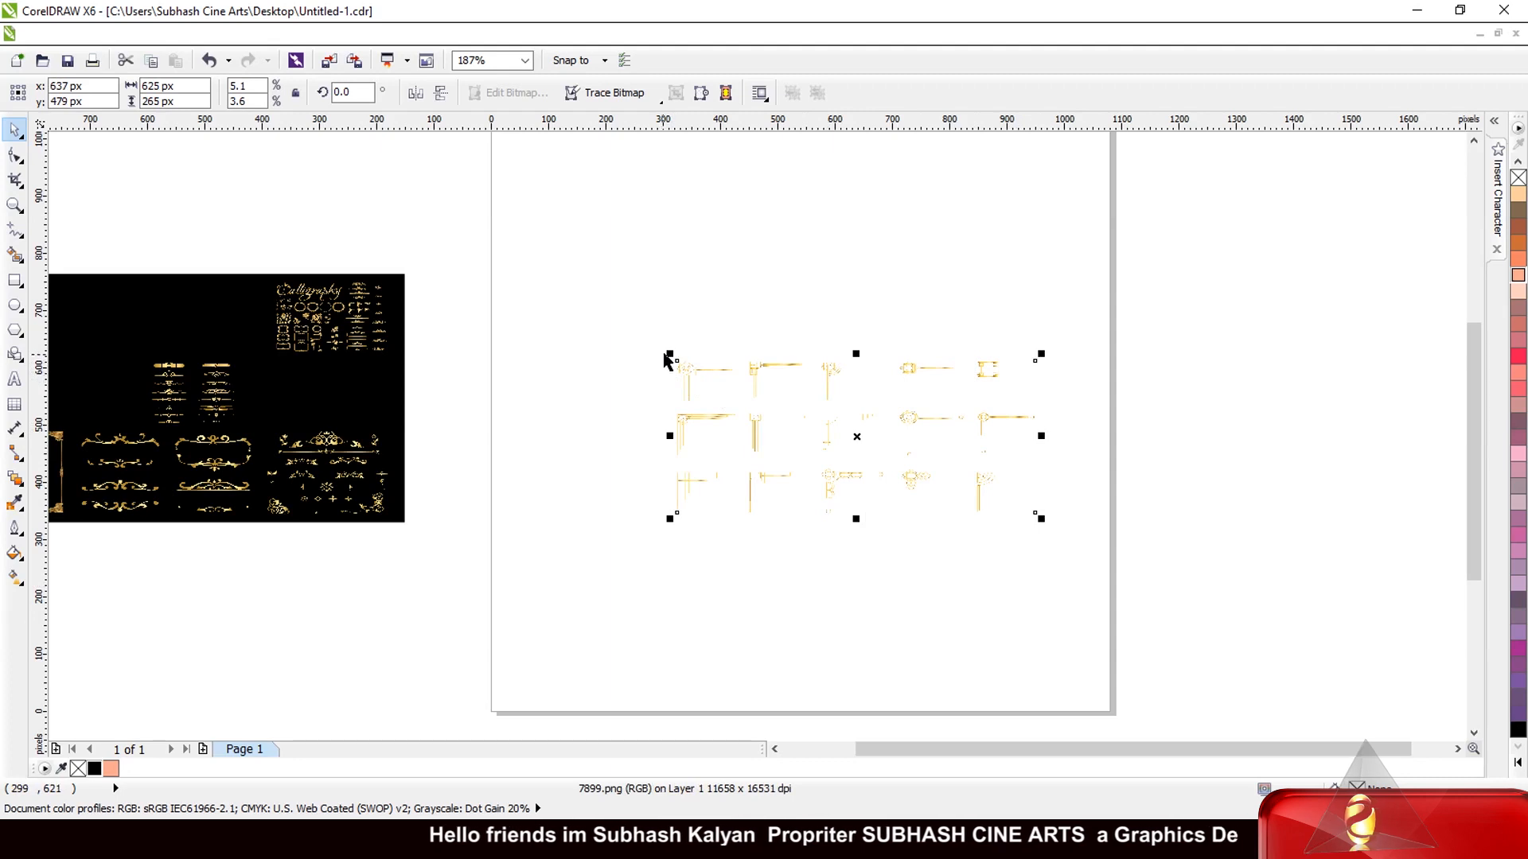
left_click_drag(622, 318, 621, 323)
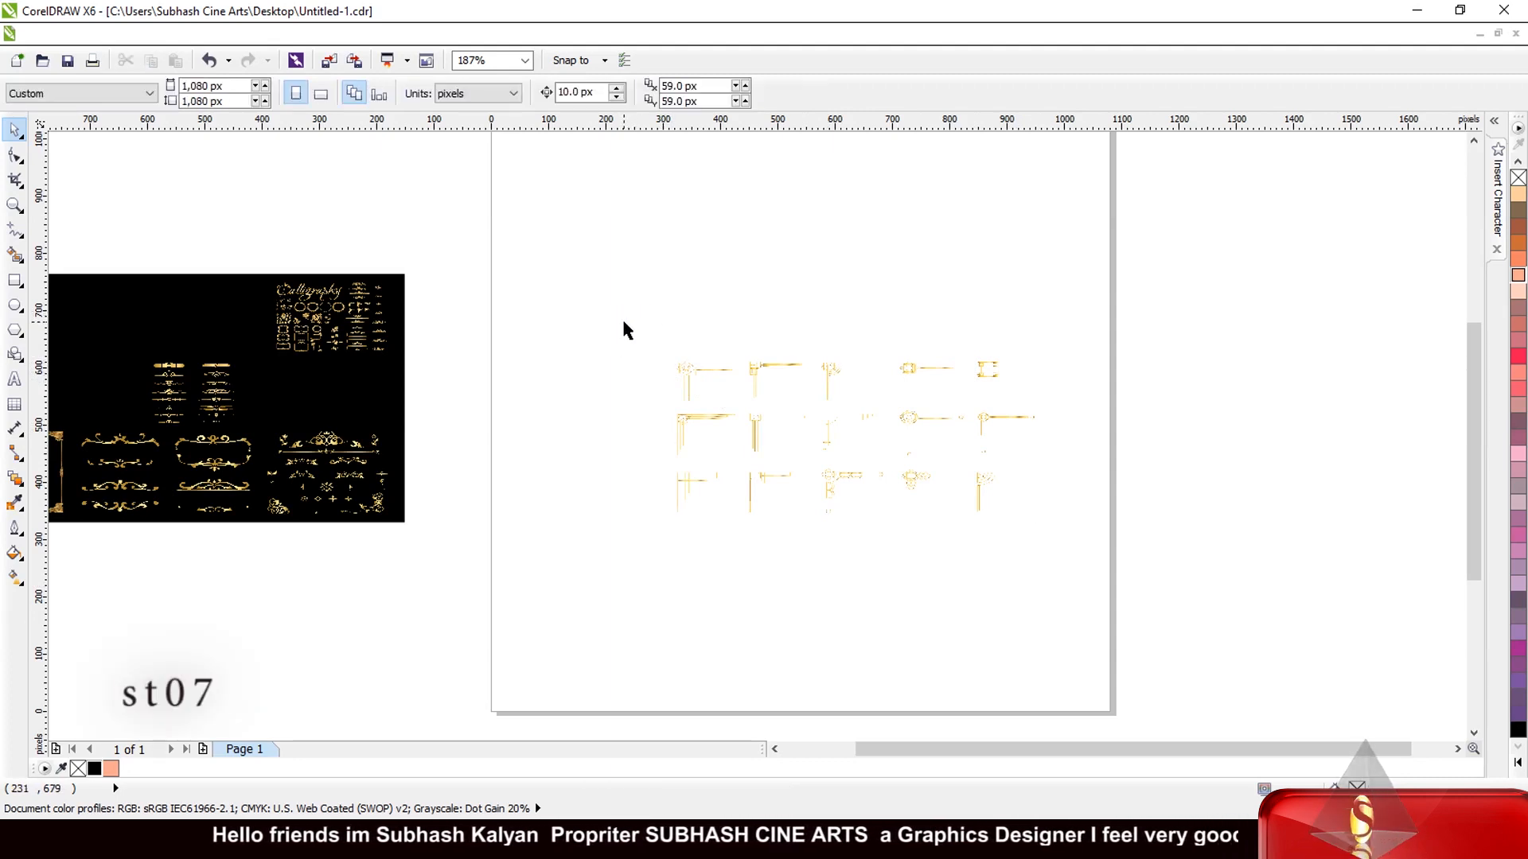
- Enlarge the corner ornament bitmap 7899.png to about 1,026 by 434 px, nearly spanning the page width
scroll(622, 318, "down", 2)
scroll(847, 374, "up", 2)
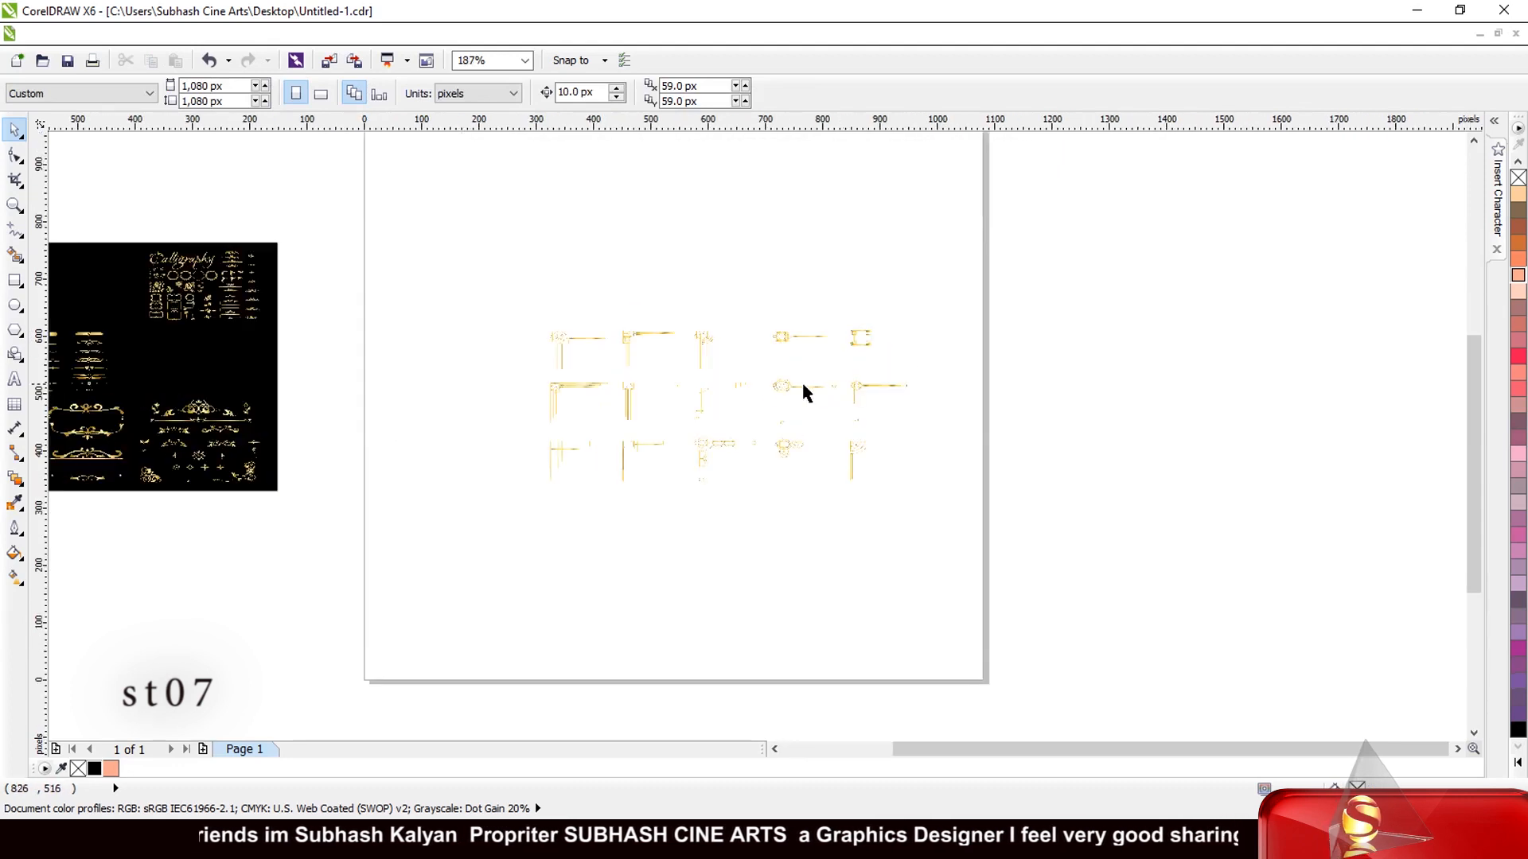
left_click(733, 383)
left_click_drag(540, 487, 444, 528)
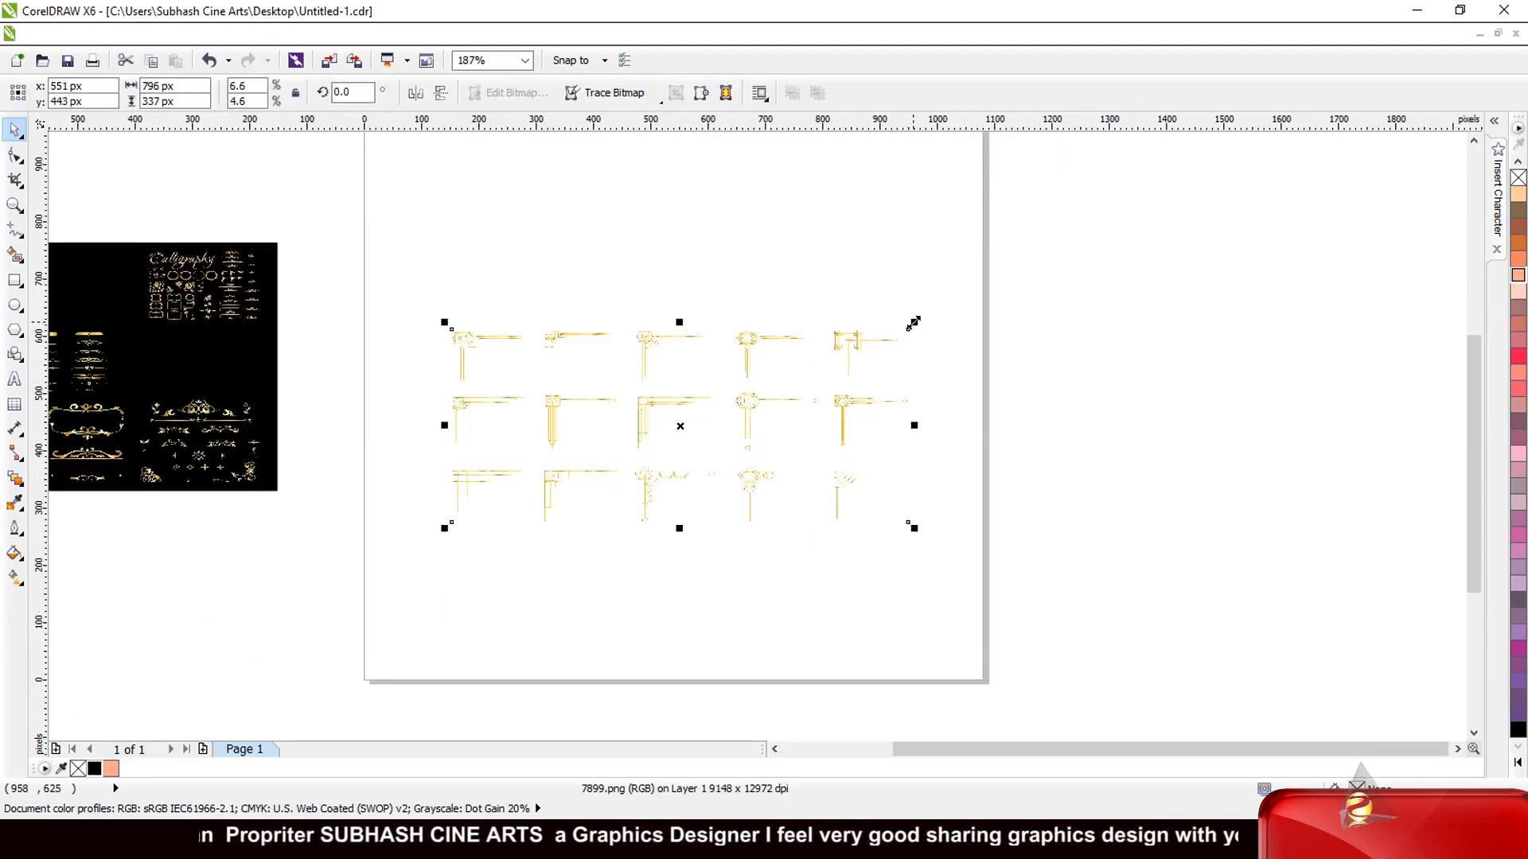
left_click_drag(912, 322, 983, 294)
scroll(752, 364, "down", 2)
scroll(658, 331, "up", 2)
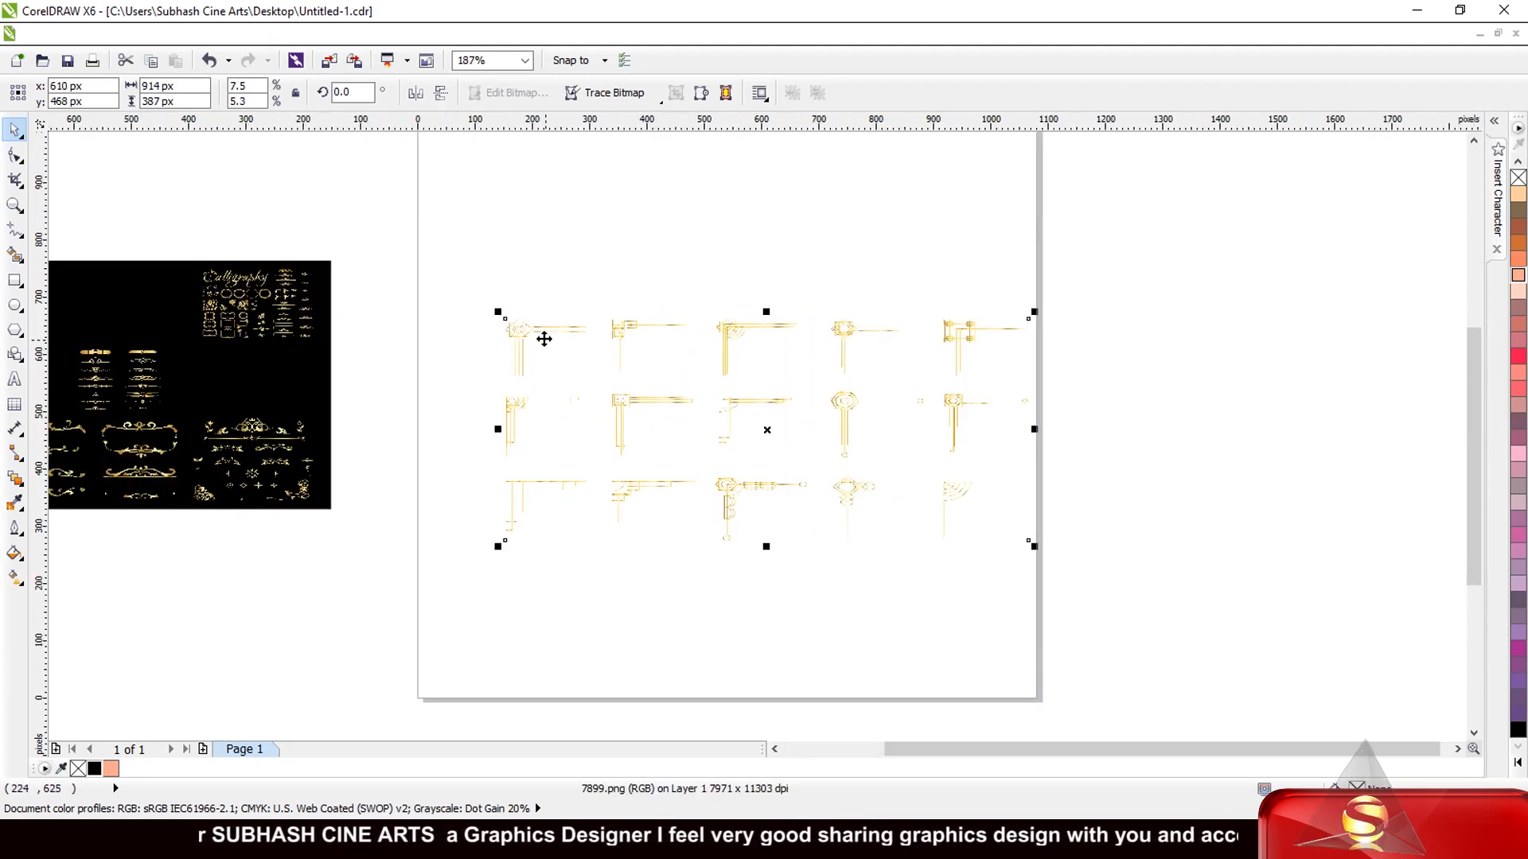
left_click_drag(496, 312, 435, 252)
left_click(389, 237)
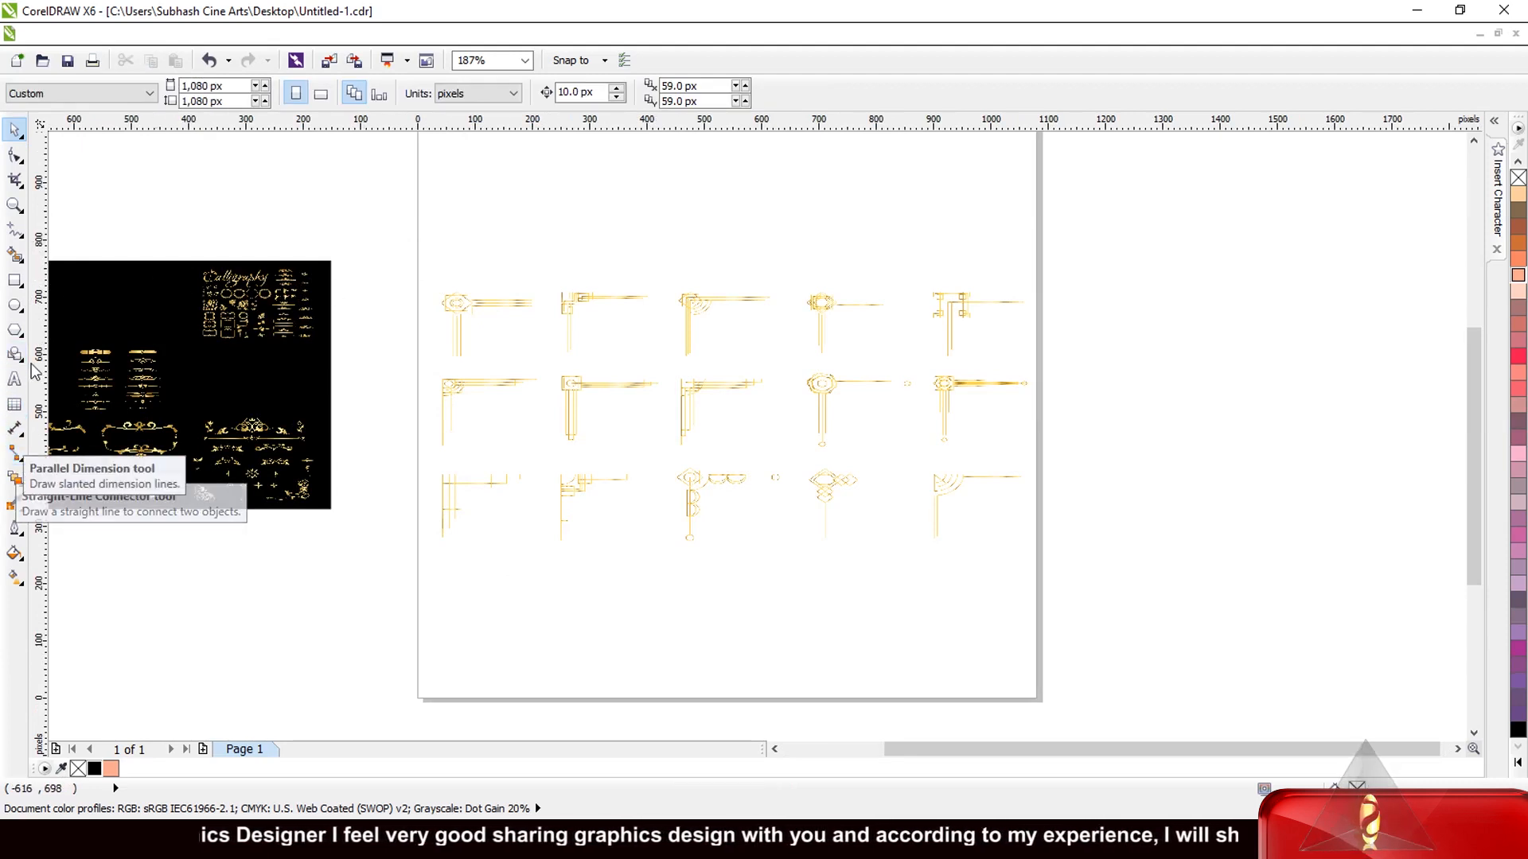
- Add a page-sized 1,080 by 1,080 px rectangle behind the corner ornaments, filled black and without an outline
double_click(15, 285)
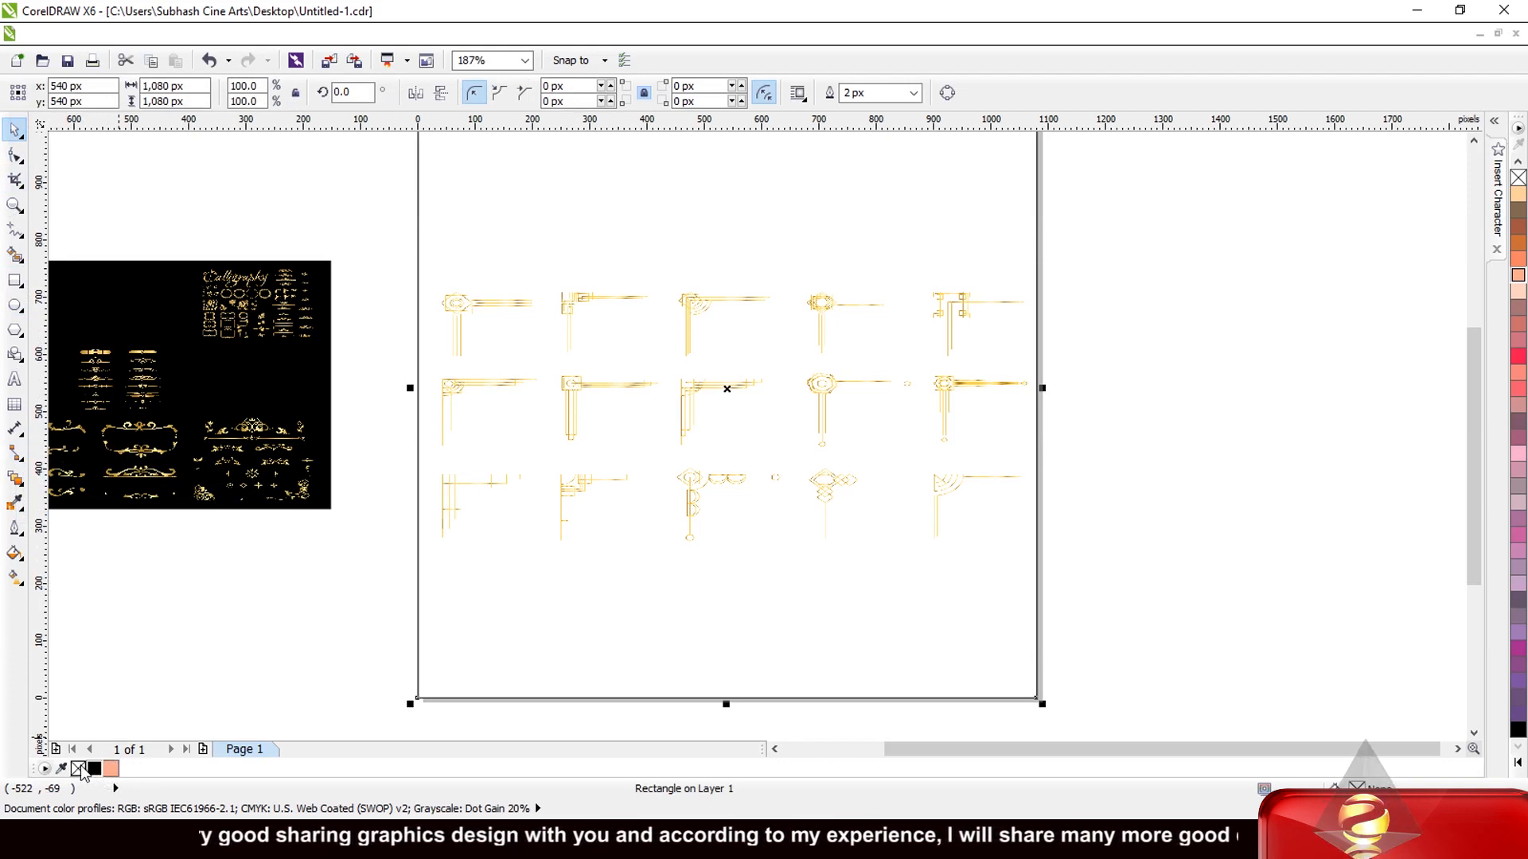
left_click(94, 770)
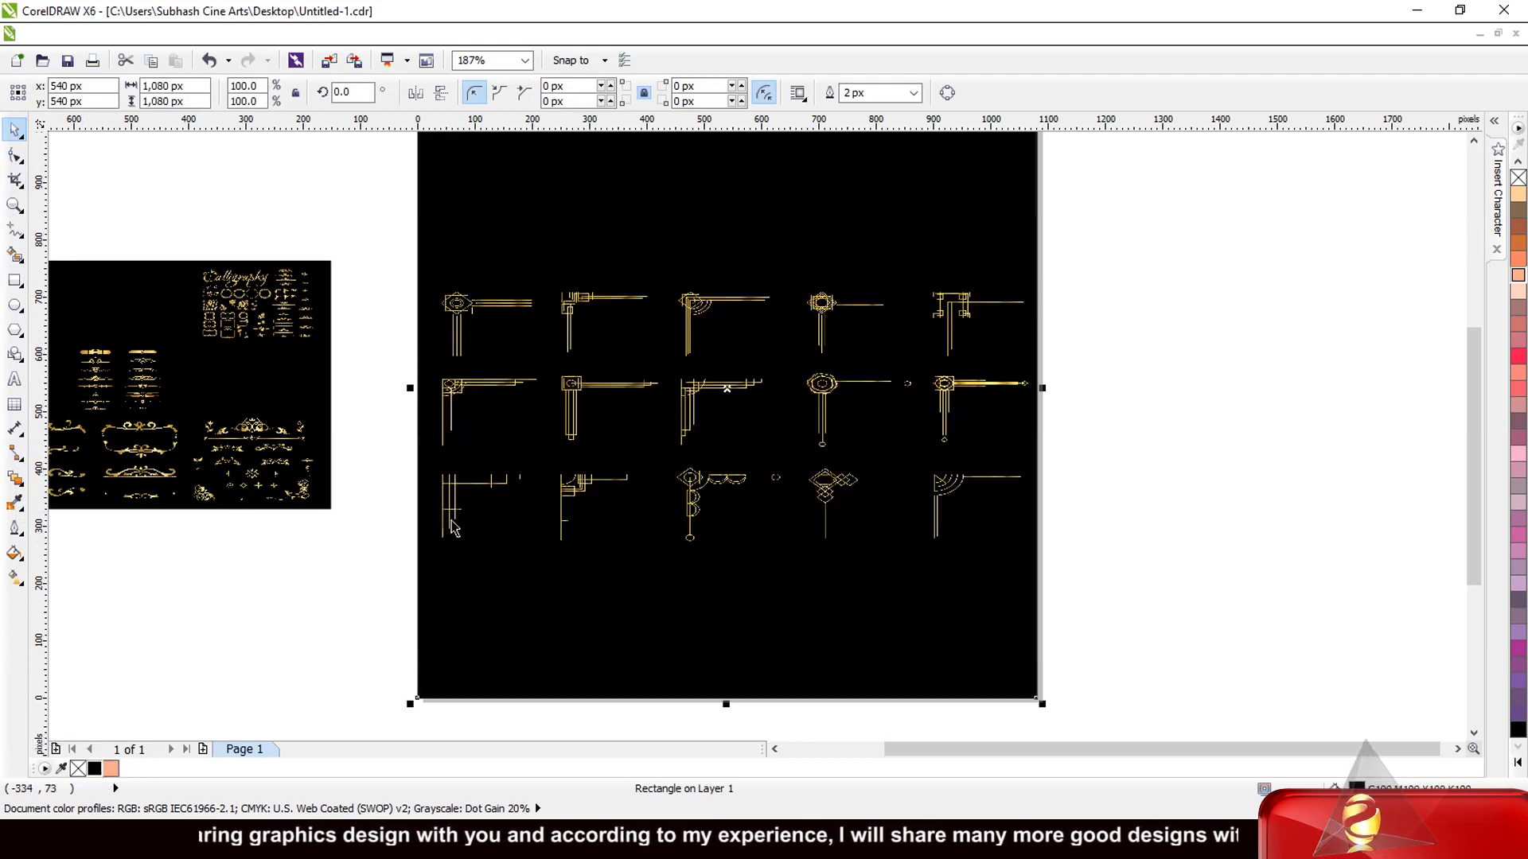
scroll(740, 449, "down", 1)
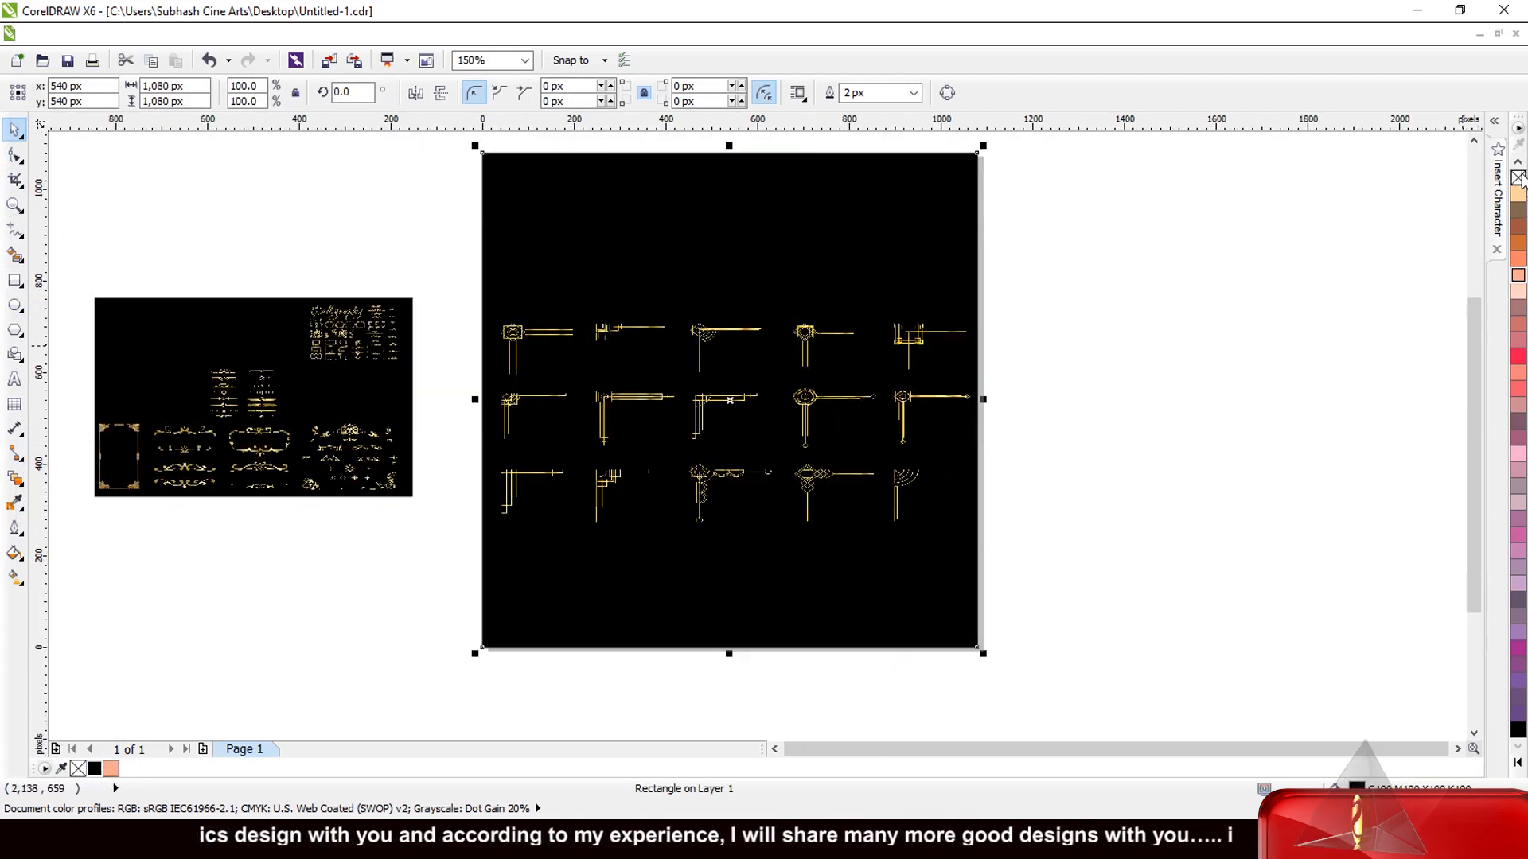
right_click(1518, 180)
scroll(672, 409, "down", 5)
scroll(673, 395, "up", 3)
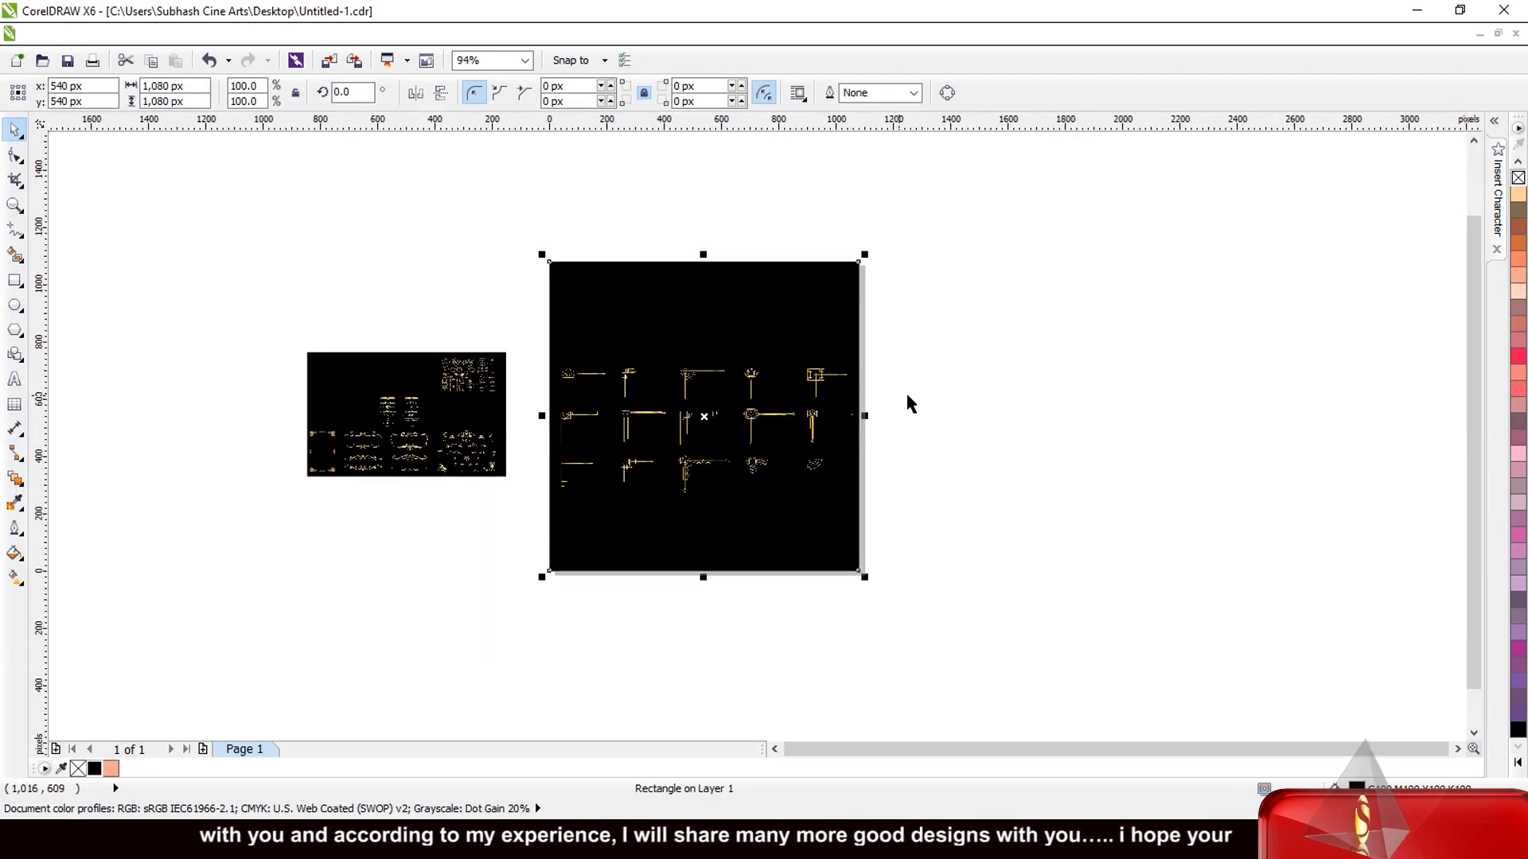
left_click(908, 402)
- Inspect the enlarged corner ornaments against the black background, and select all objects on the page and on the black sheet beside it
left_click(681, 444)
scroll(672, 436, "up", 5)
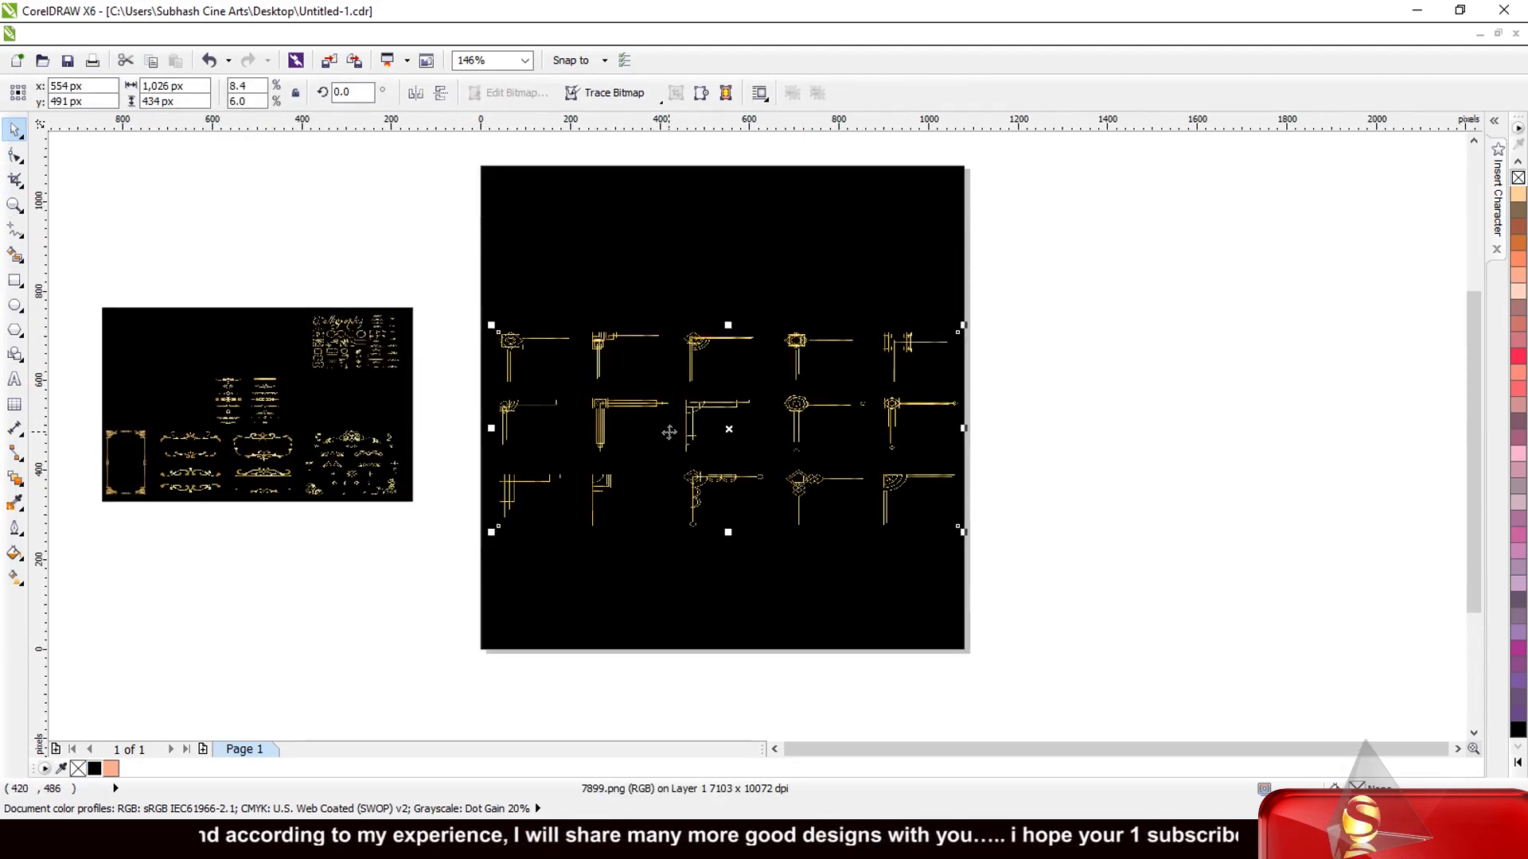
scroll(668, 432, "up", 1)
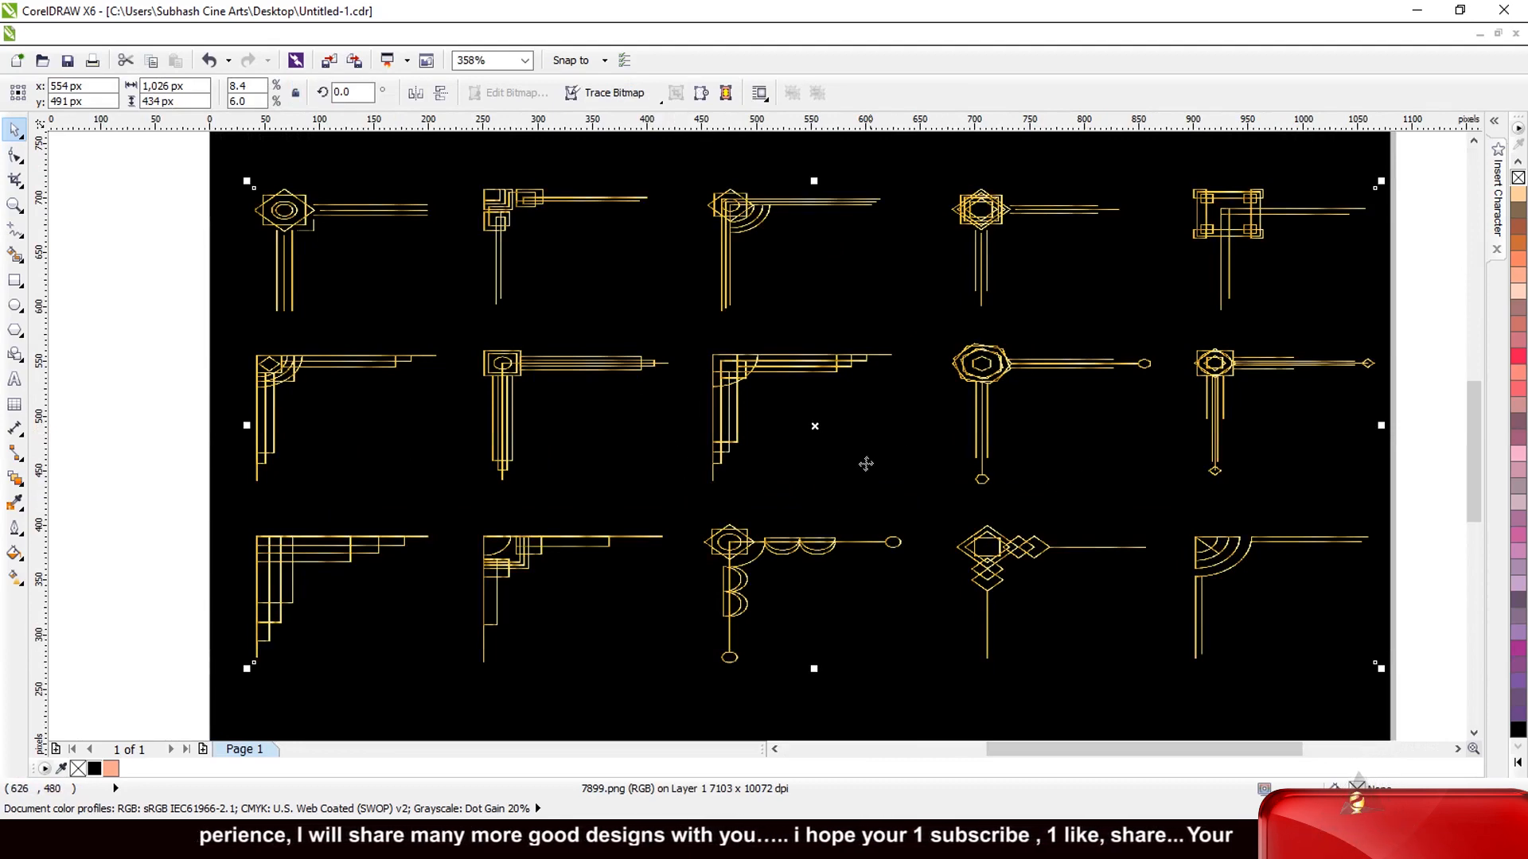
scroll(866, 464, "down", 6)
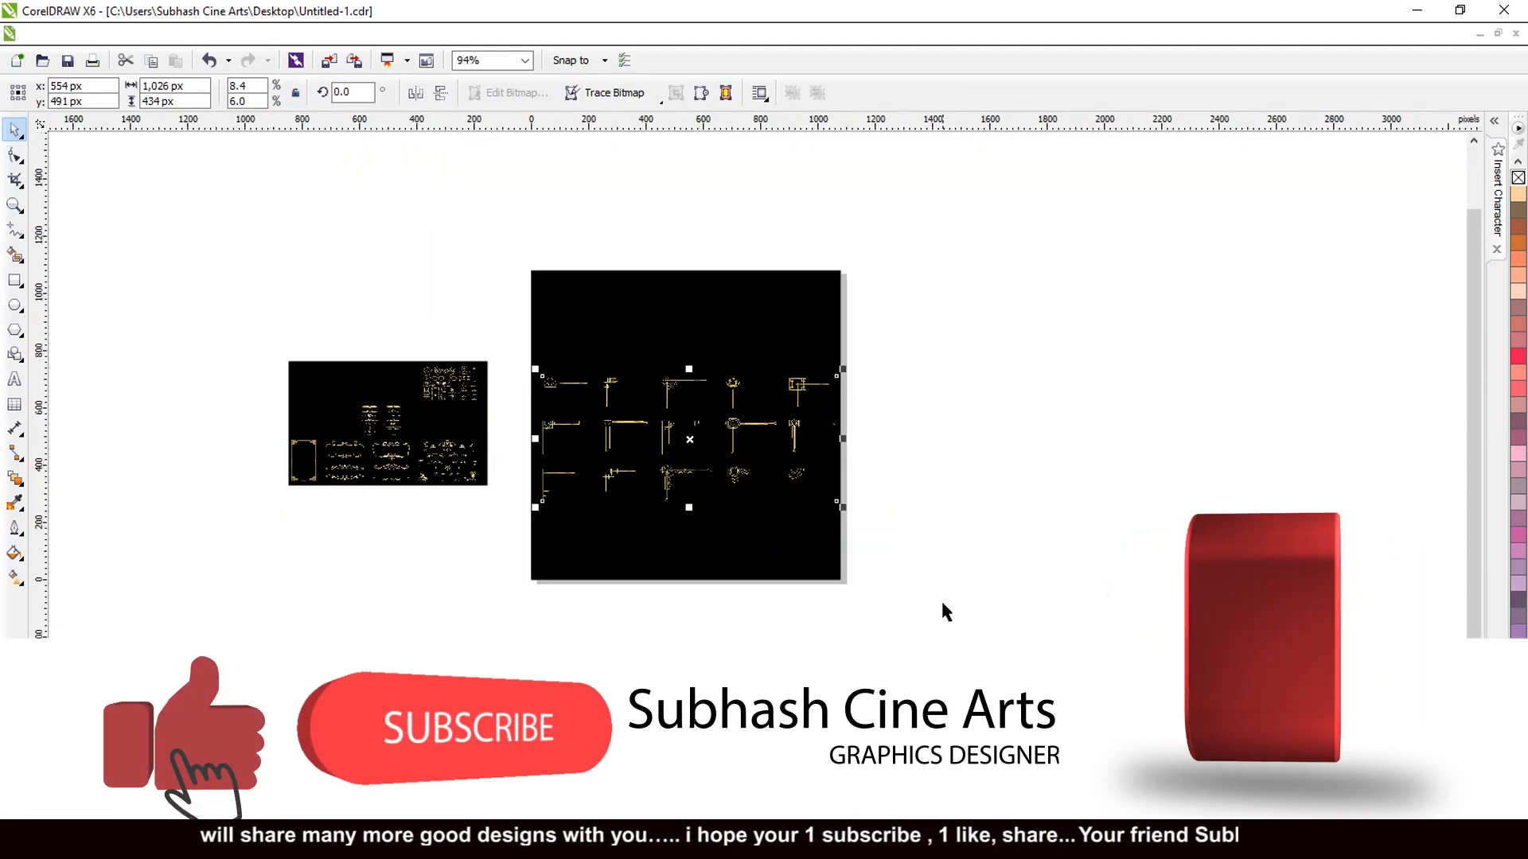
left_click_drag(1047, 246, 100, 581)
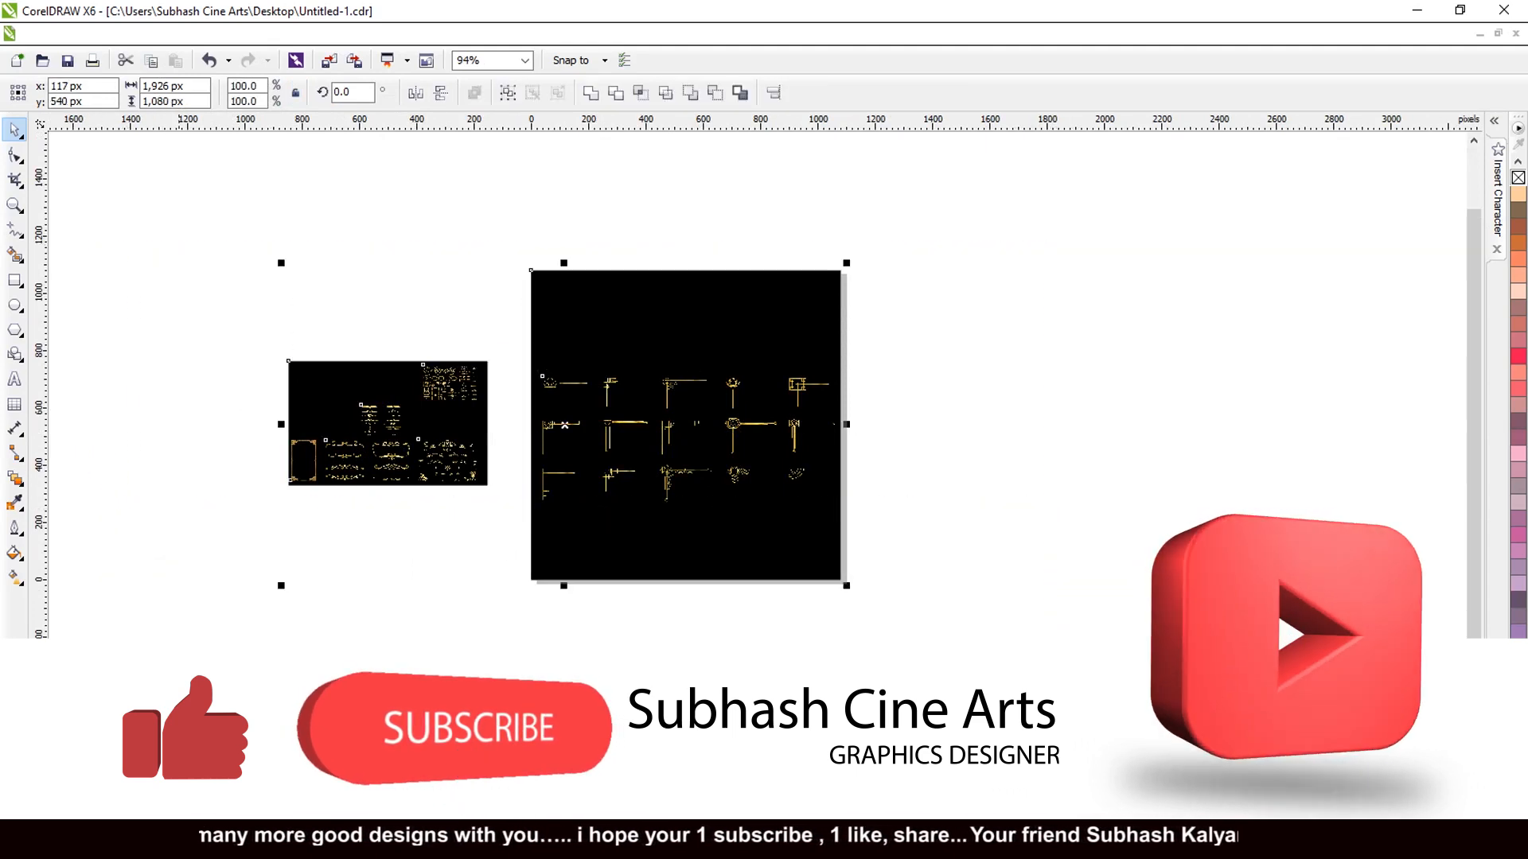